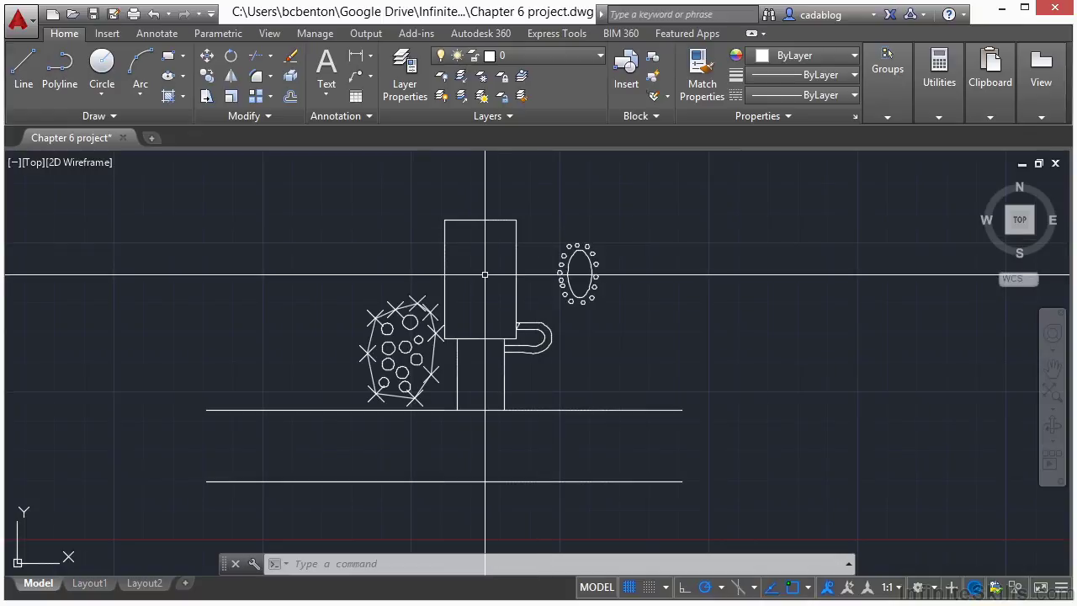
Show the object properties palette and dock it beside the drawing area.
scroll(370, 345, "up", 2)
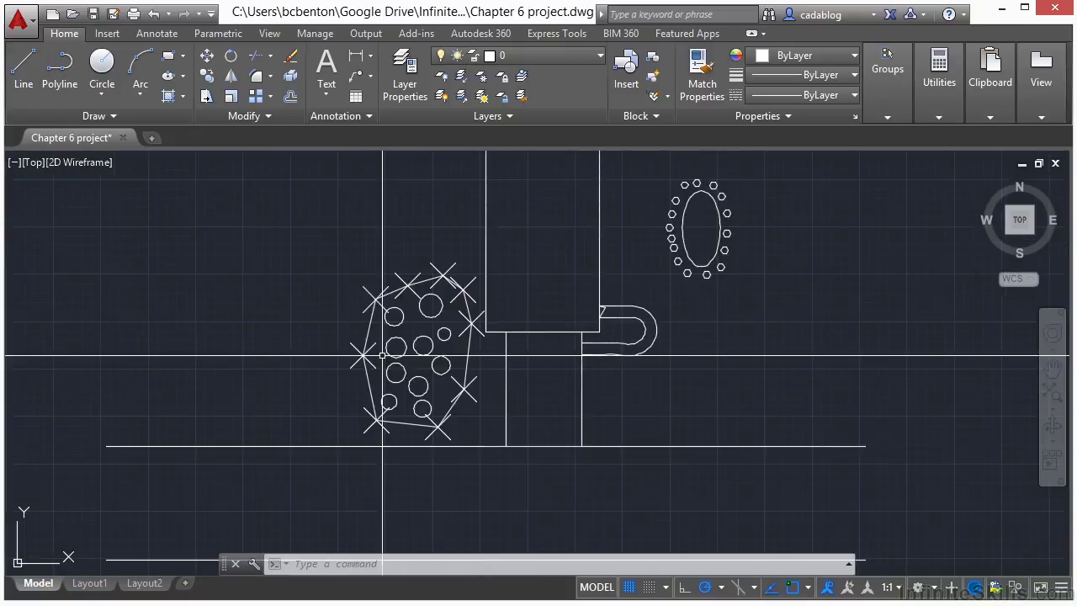
key("ctrl+1")
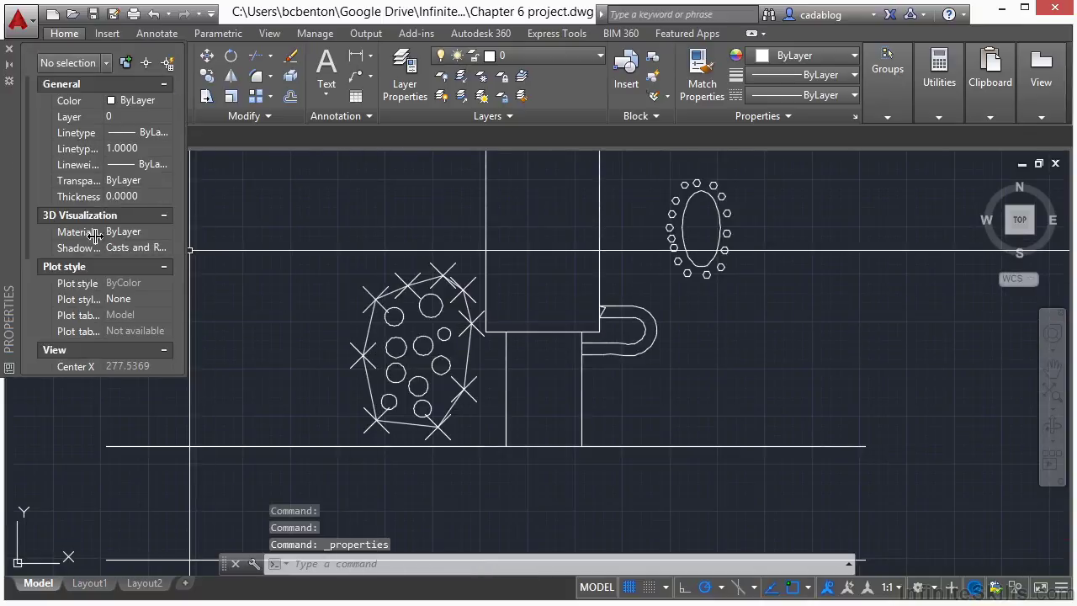
double_click(7, 215)
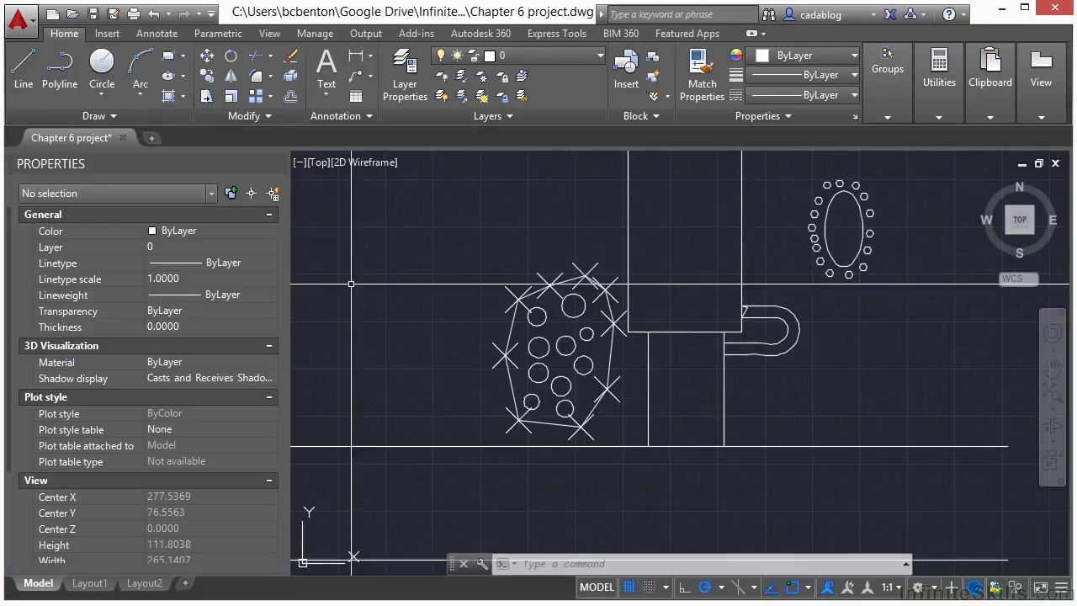
Erase all point markers along the outline enclosing the circles, filtering the selected objects with Quick Select by object type Point.
scroll(589, 336, "up", 3)
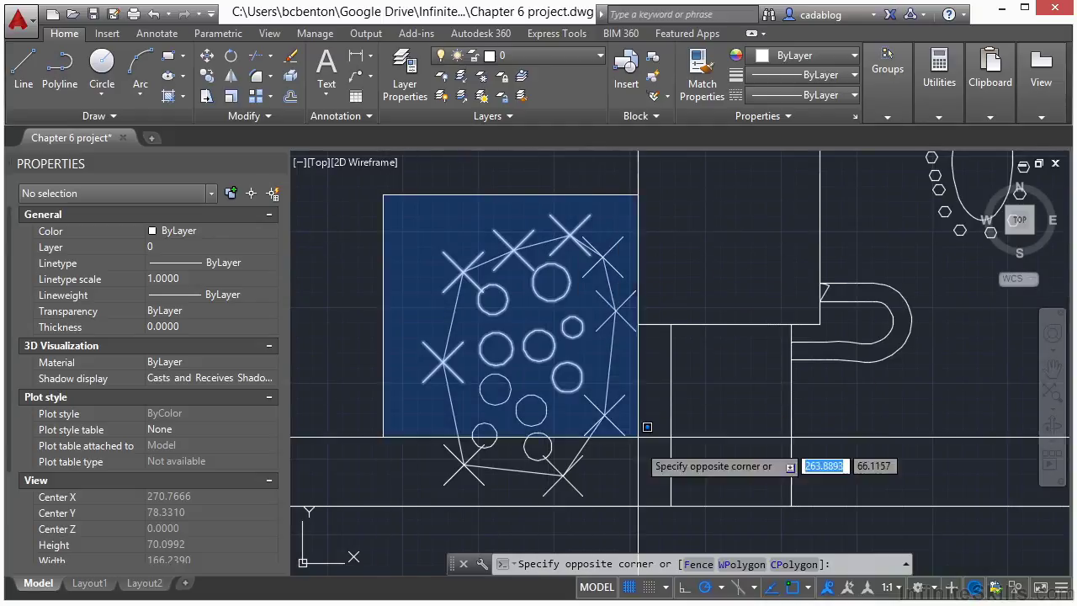
left_click(659, 512)
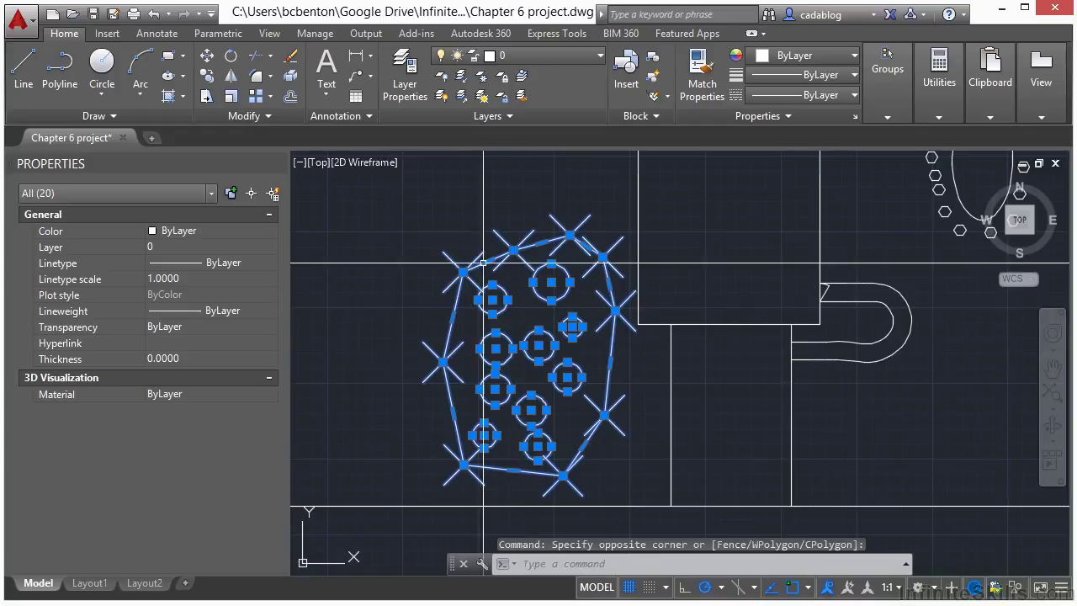
left_click(273, 194)
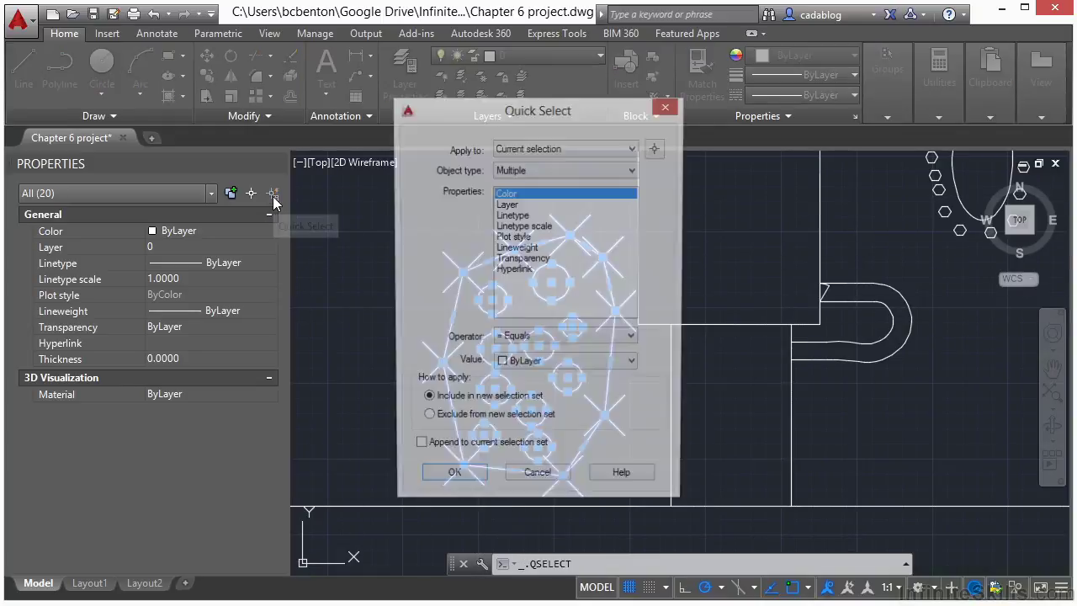
left_click(556, 170)
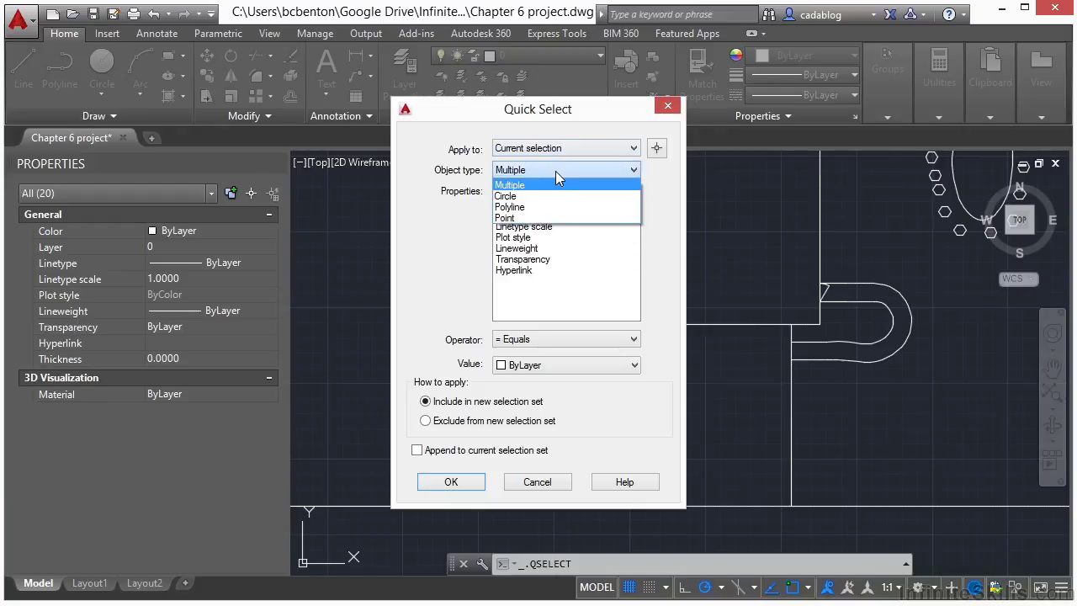
left_click(521, 217)
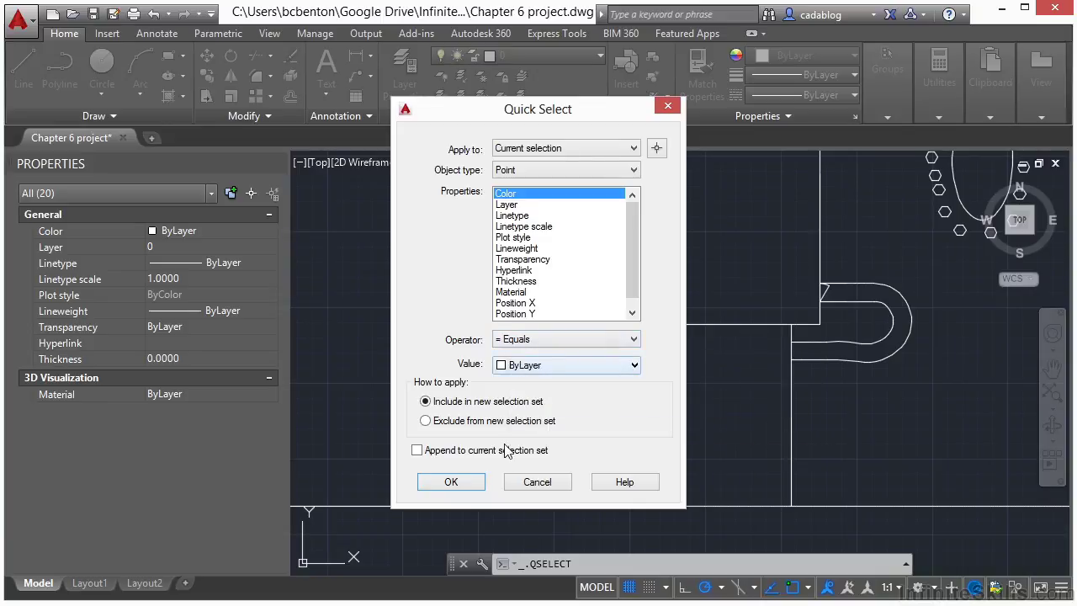
left_click(467, 485)
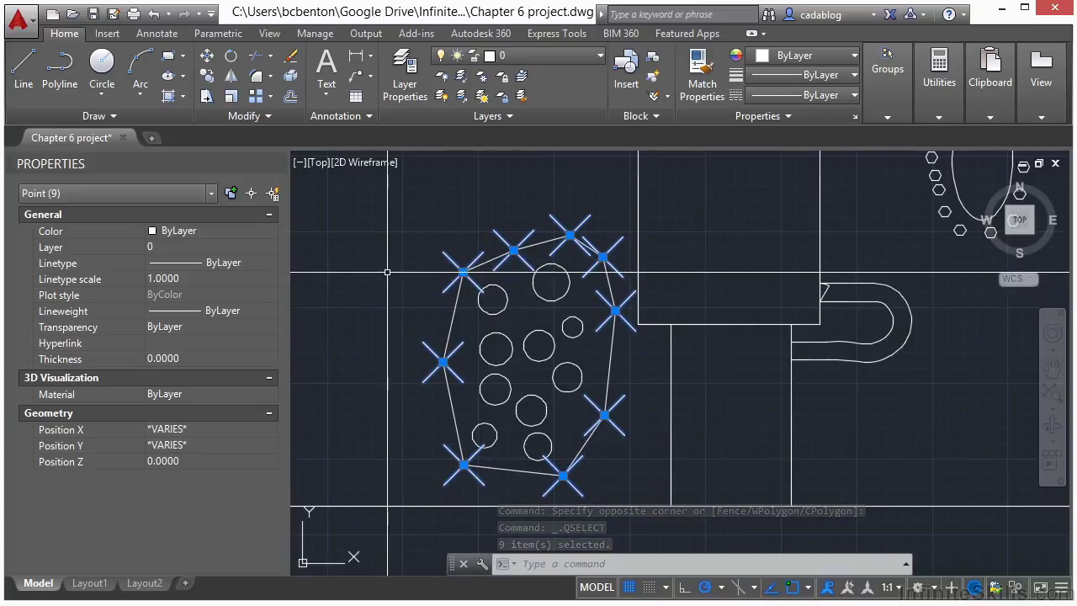
left_click(290, 59)
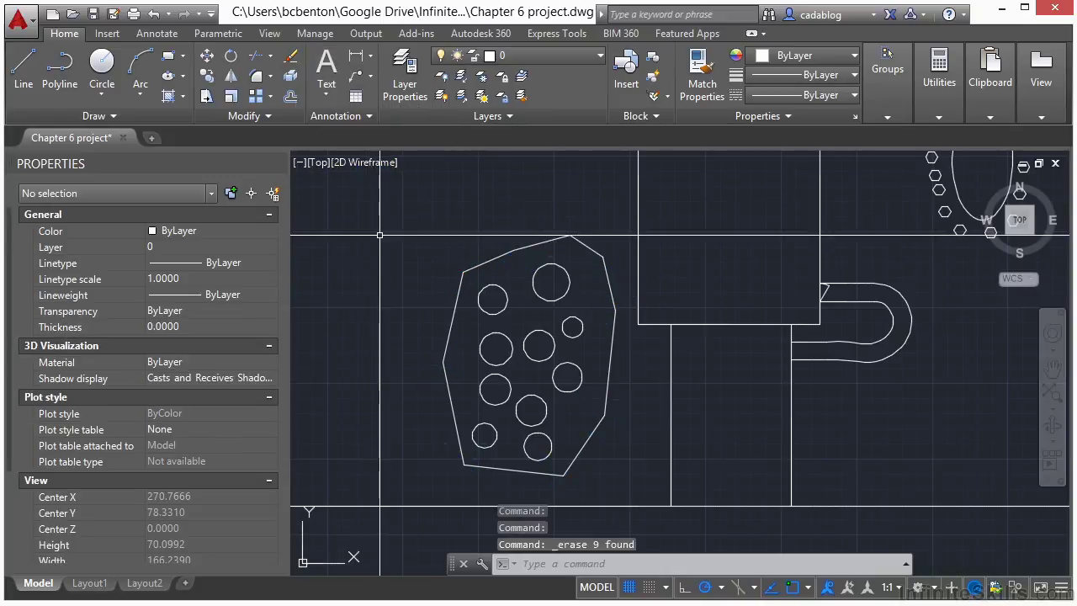
Offset the ellipse inside the ring of hexagons outward by a distance of 3.
scroll(379, 235, "down", 3)
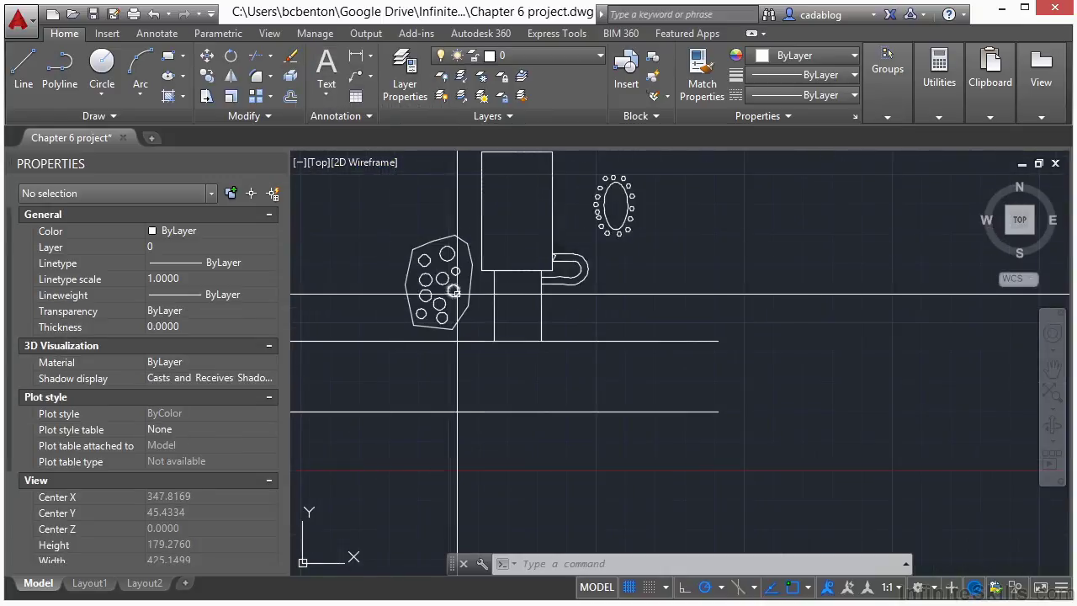
scroll(596, 286, "up", 3)
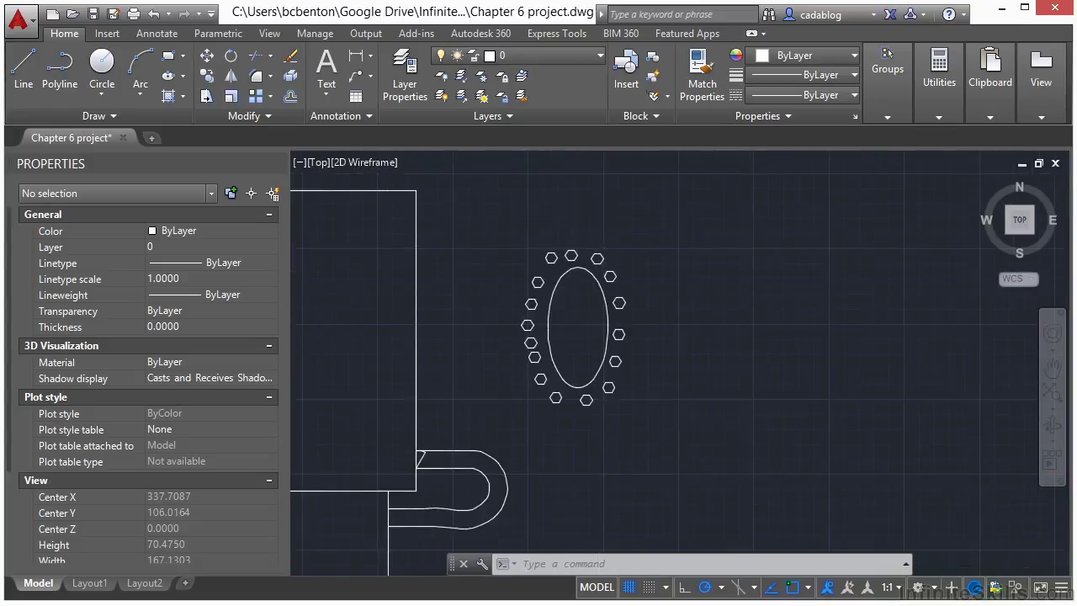
scroll(551, 320, "up", 2)
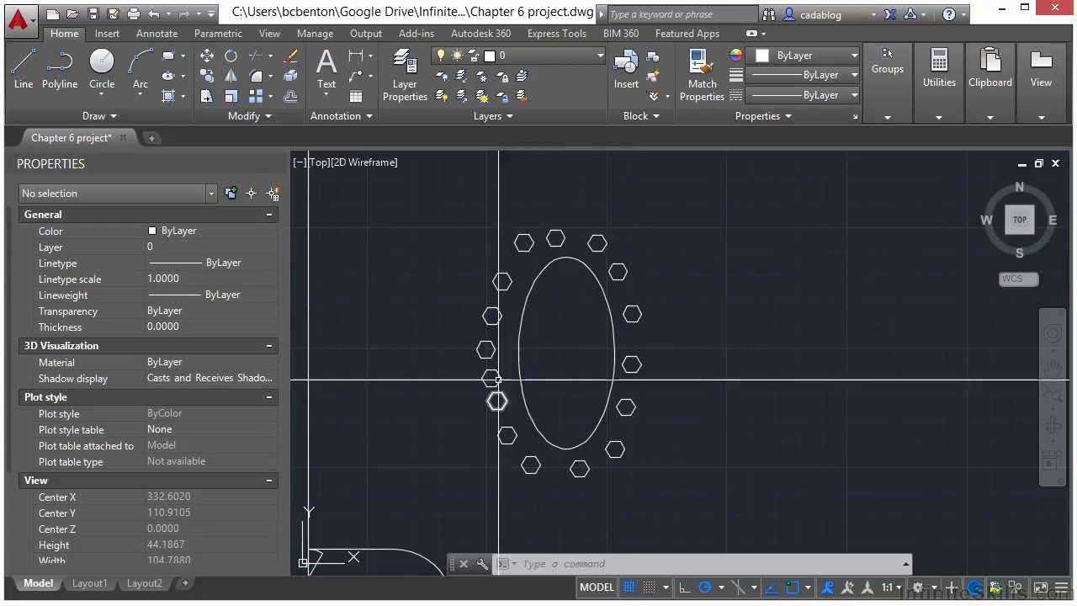
middle_click_drag(584, 376, 593, 374)
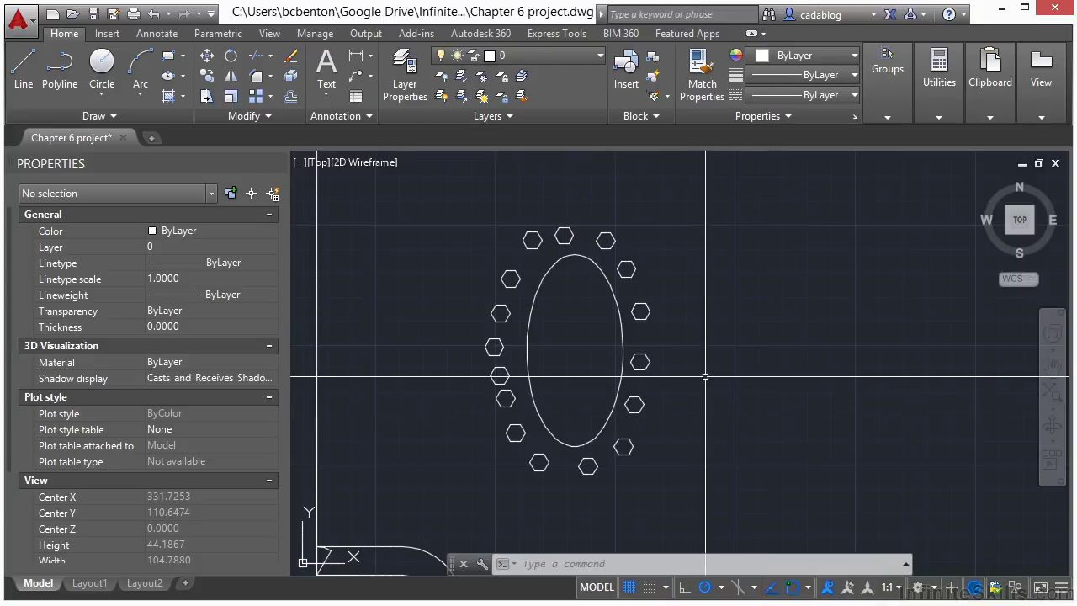
left_click(270, 97)
scroll(511, 370, "up", 4)
type("o")
key("Return")
type("3")
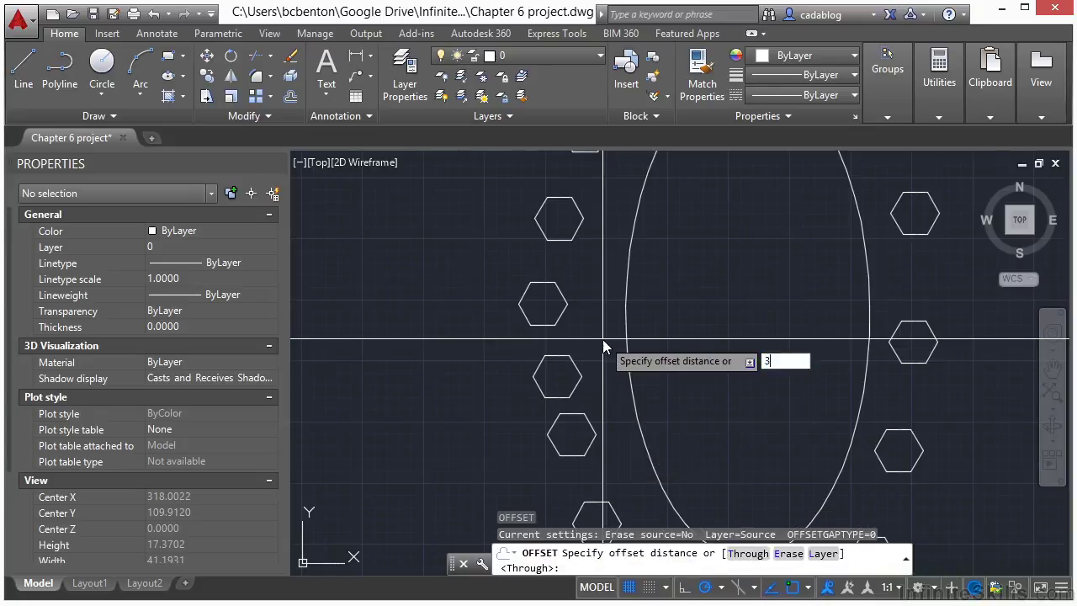
key("Return")
left_click(623, 329)
left_click(573, 330)
key("Return")
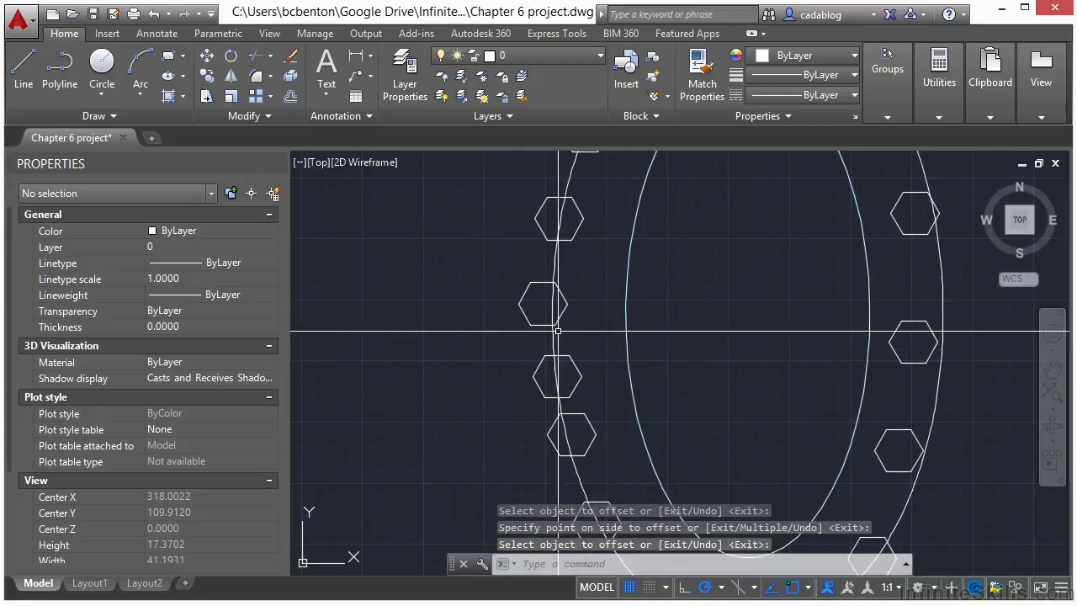
left_click(551, 334)
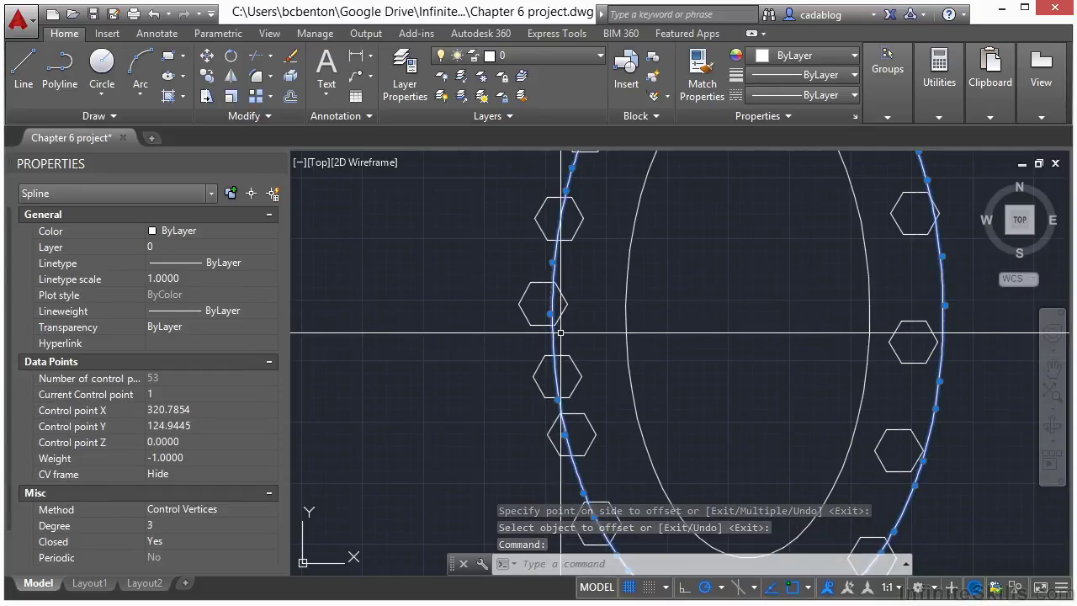
key("Escape")
key("Escape")
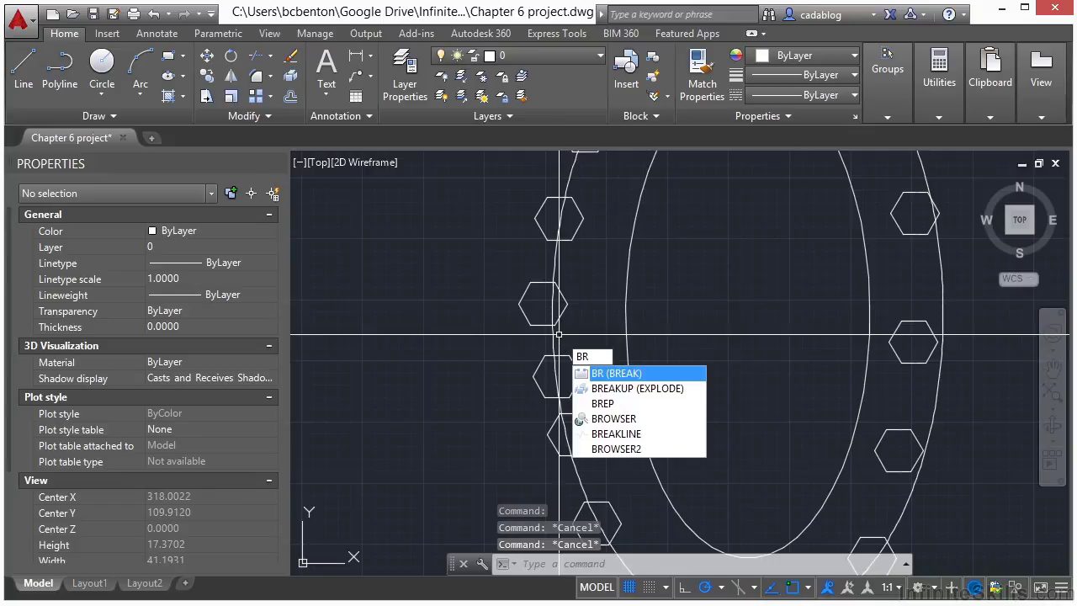
Break the outer offset curve to leave a short gap on its west side, between two neighbouring hexagons.
key("Return")
scroll(559, 334, "up", 4)
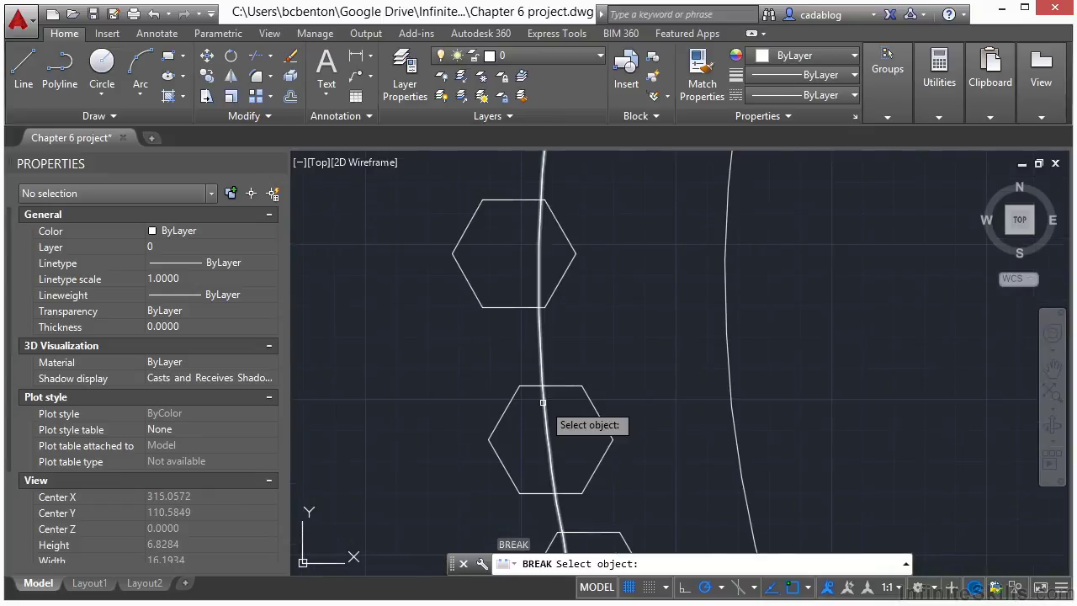
left_click(543, 403)
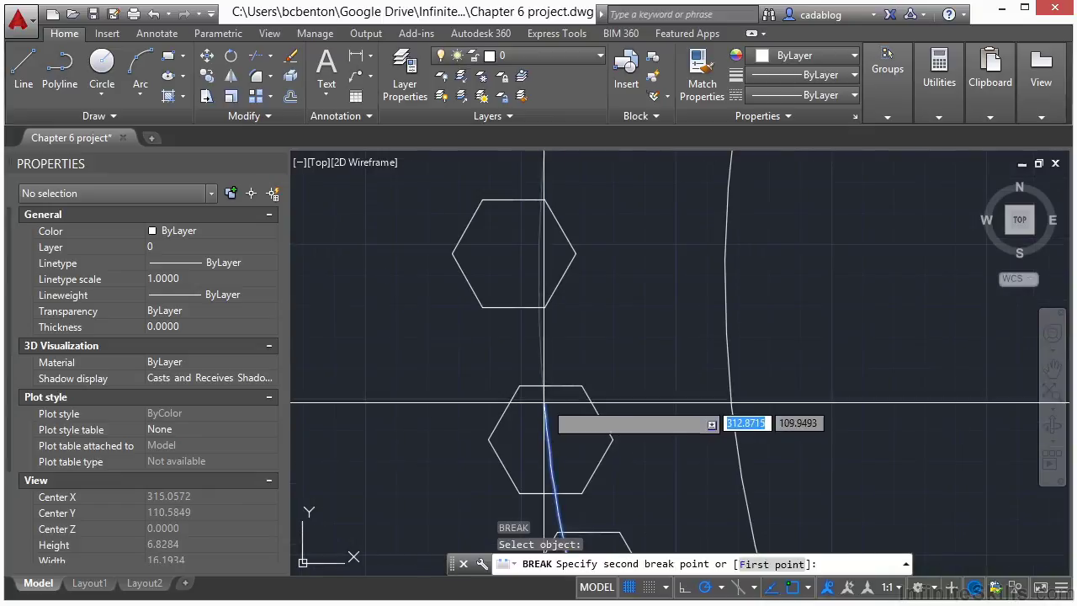
left_click(562, 329)
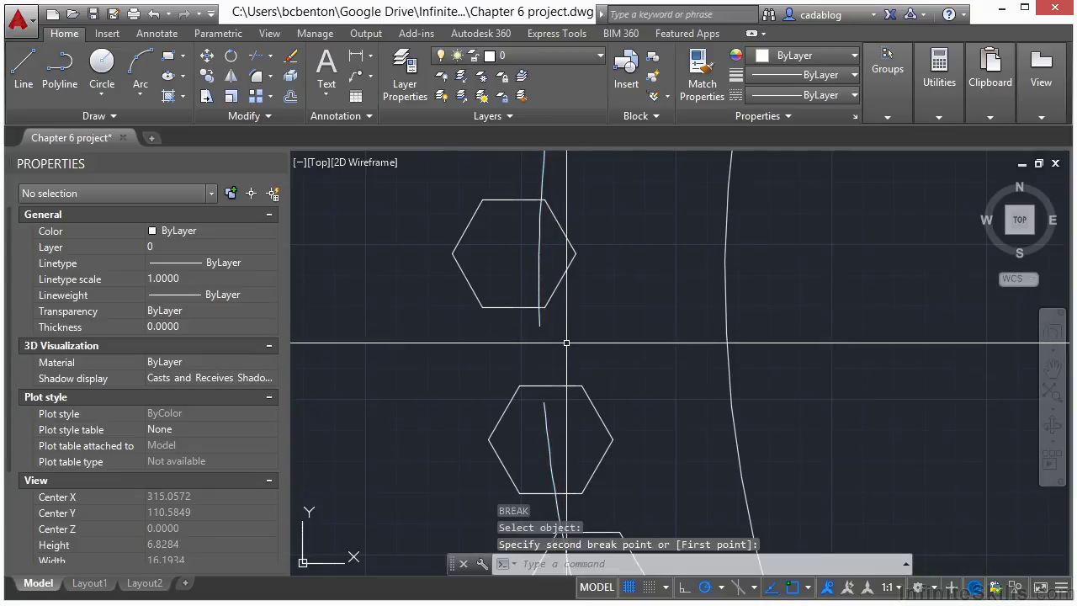
Erase every hexagon around the ellipse except the one just above the gap, using Quick Select with object type Polyline.
scroll(561, 343, "down", 2)
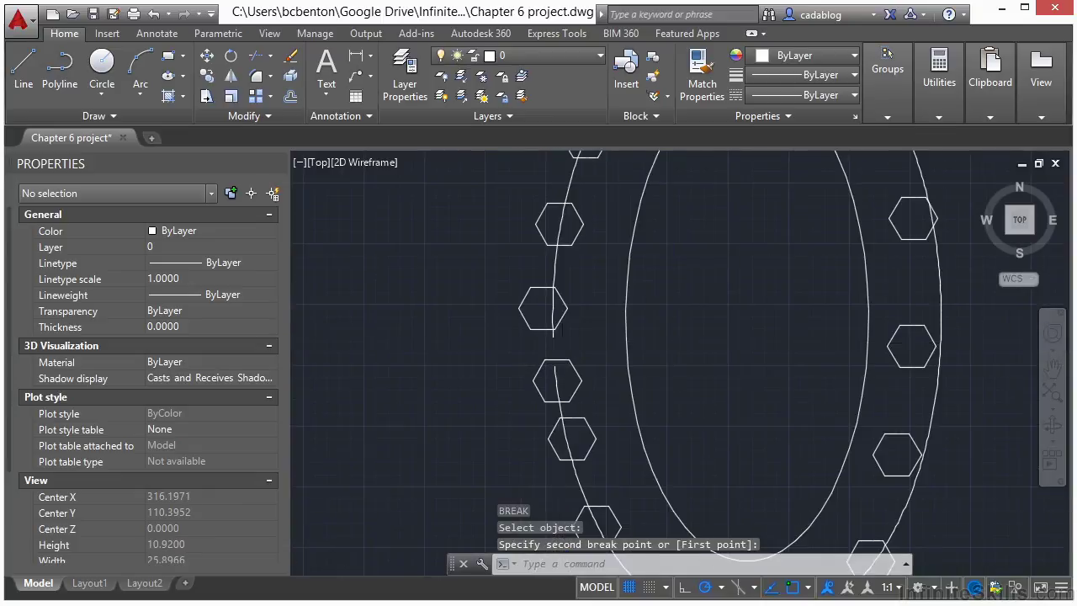
scroll(561, 343, "down", 4)
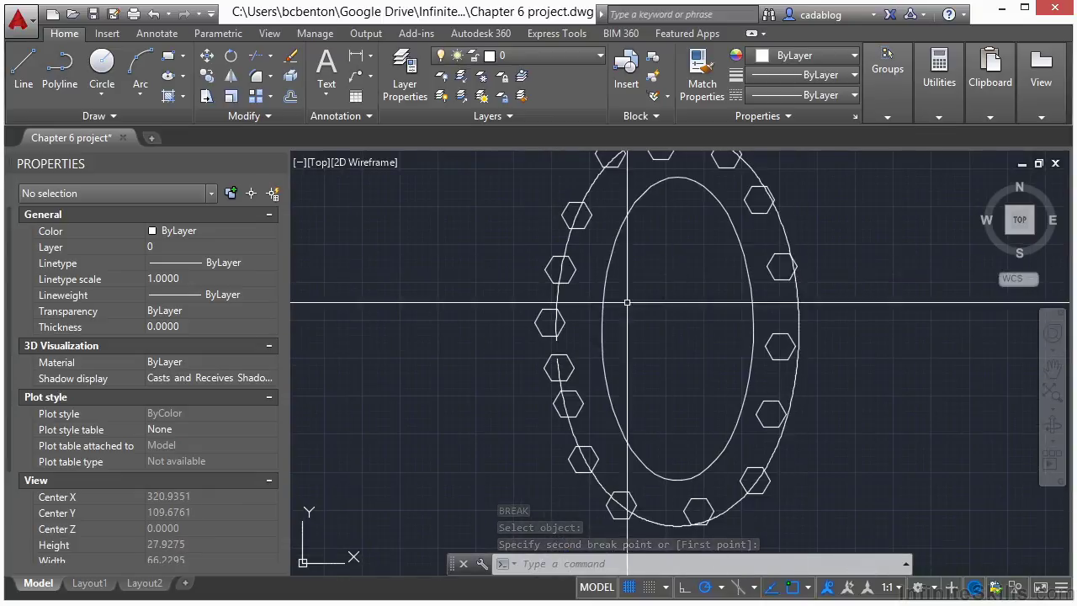
scroll(589, 252, "down", 2)
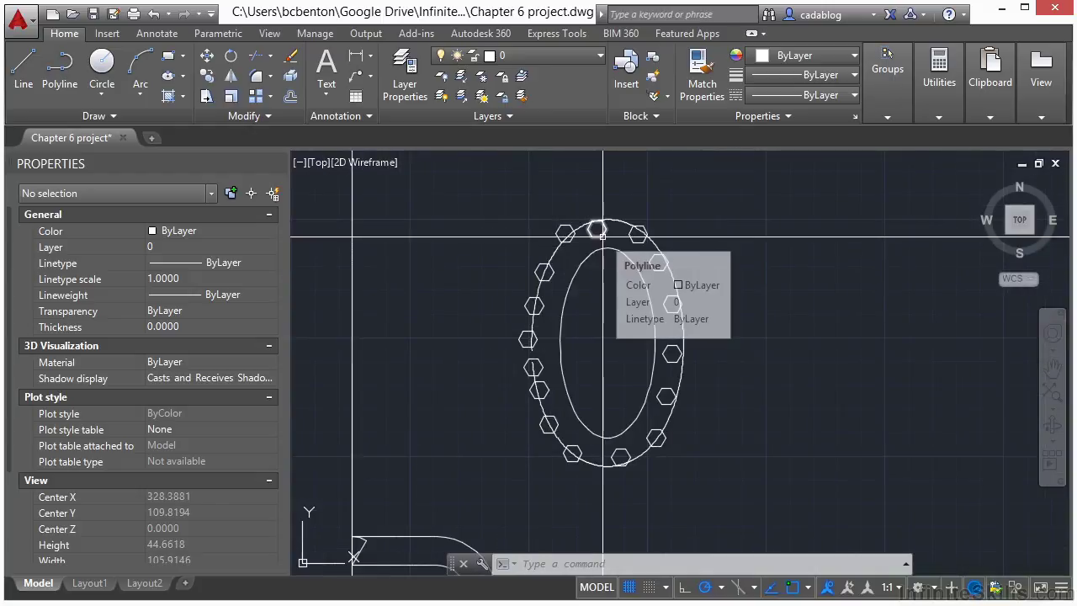
left_click(468, 187)
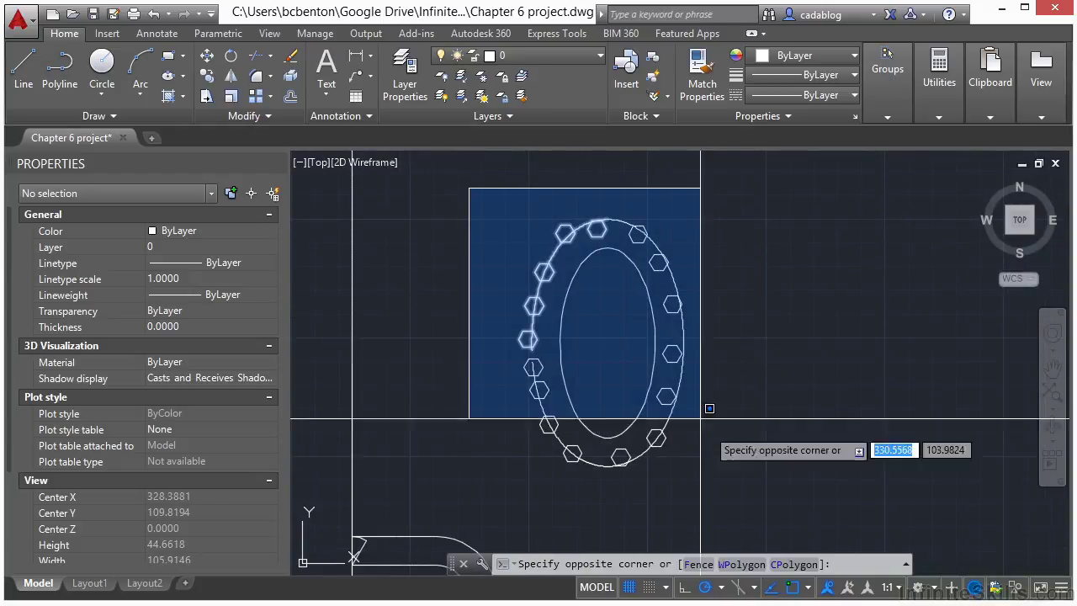
left_click(753, 477)
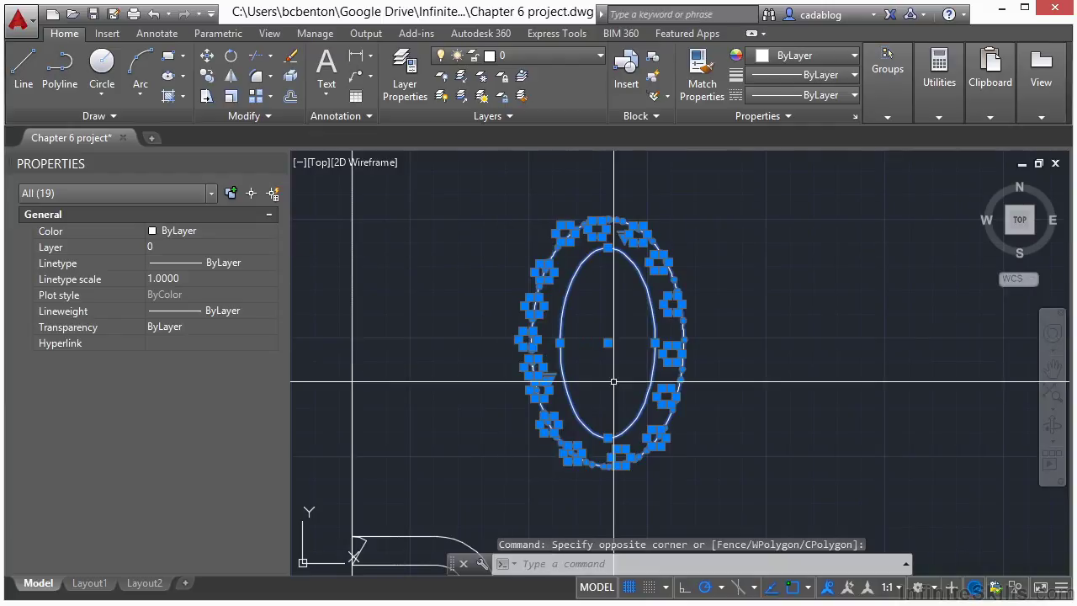
left_click(273, 194)
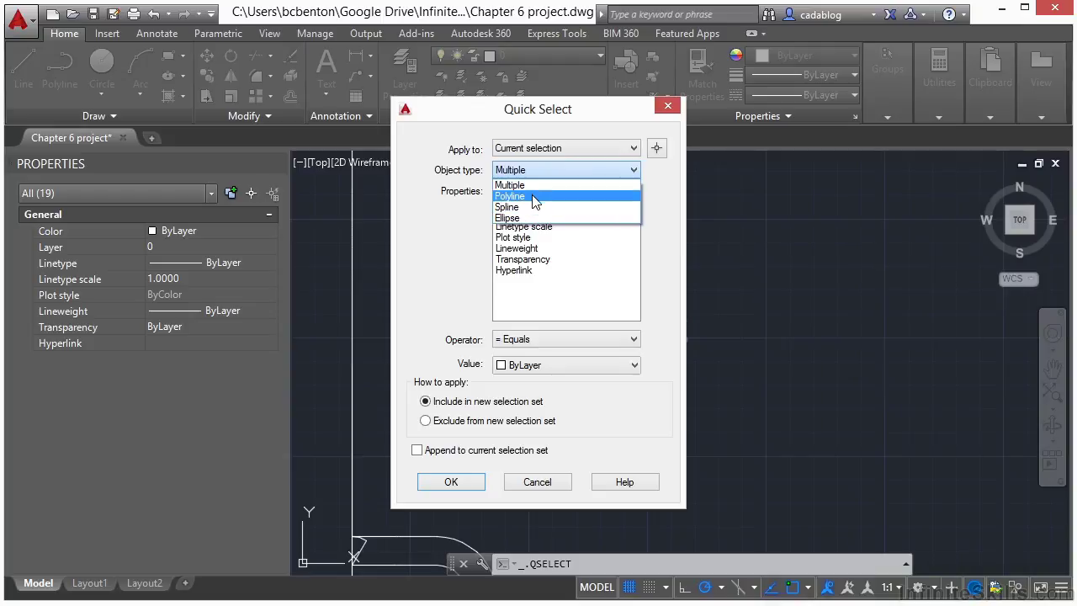
left_click(533, 196)
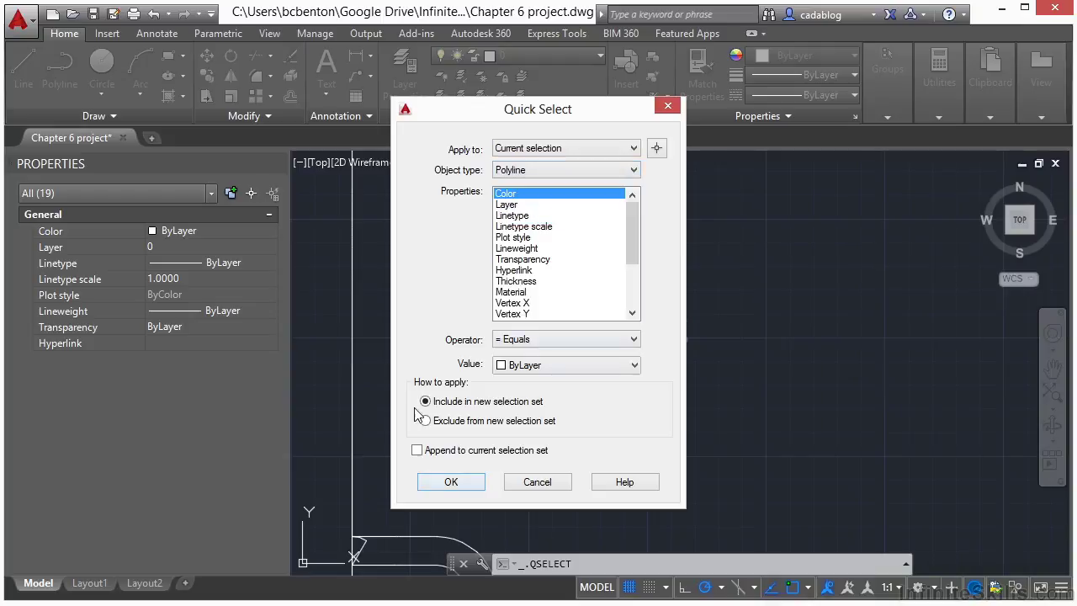
left_click(451, 482)
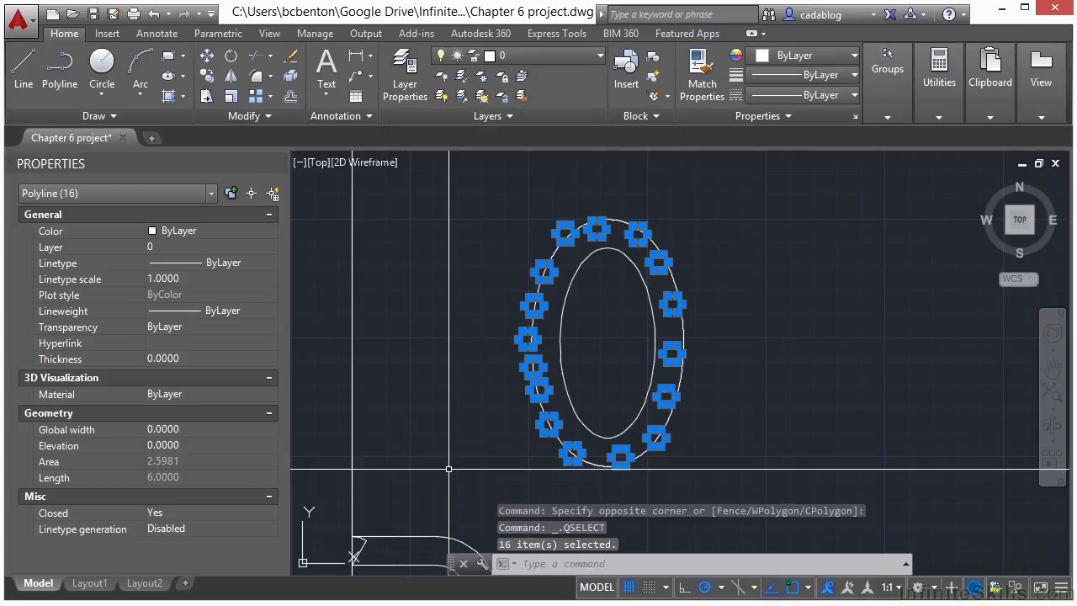
mouse_move(532, 343)
scroll(497, 319, "up", 4)
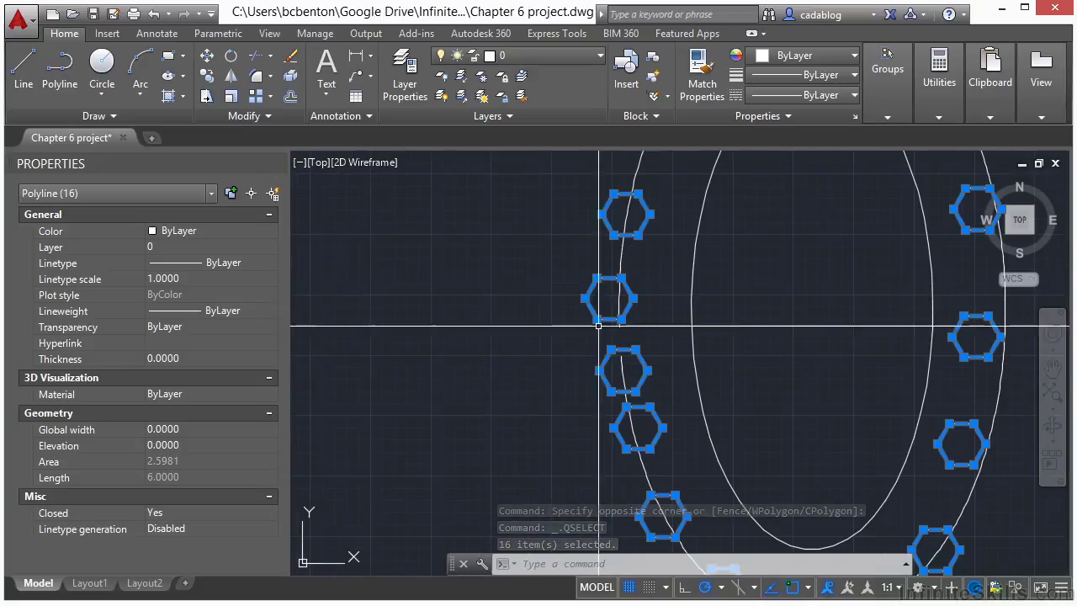
left_click(658, 272)
left_click(569, 318, "shift")
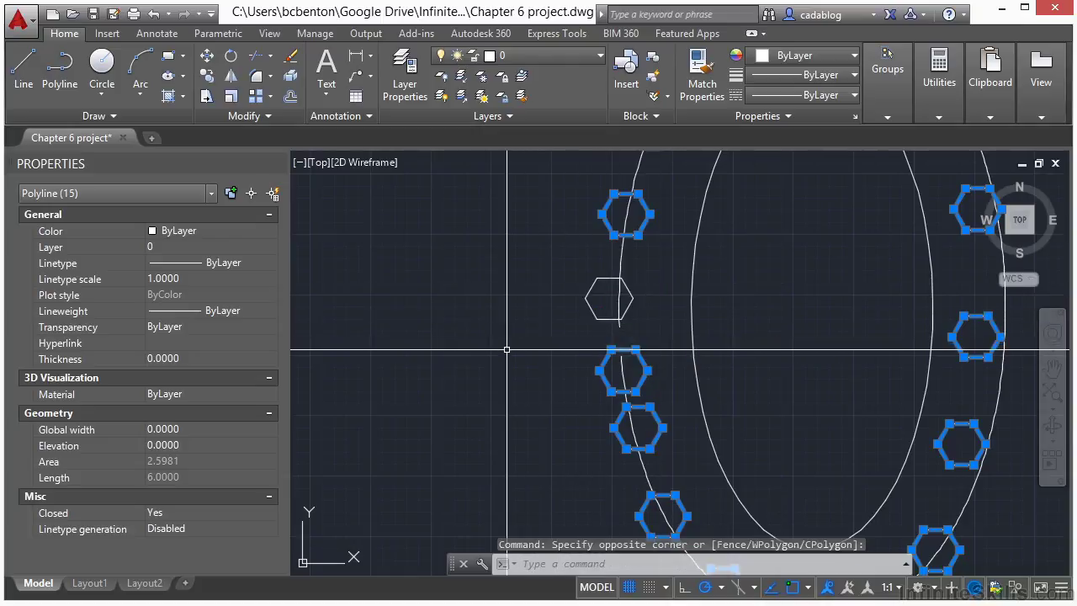
scroll(507, 340, "down", 2)
scroll(506, 348, "down", 2)
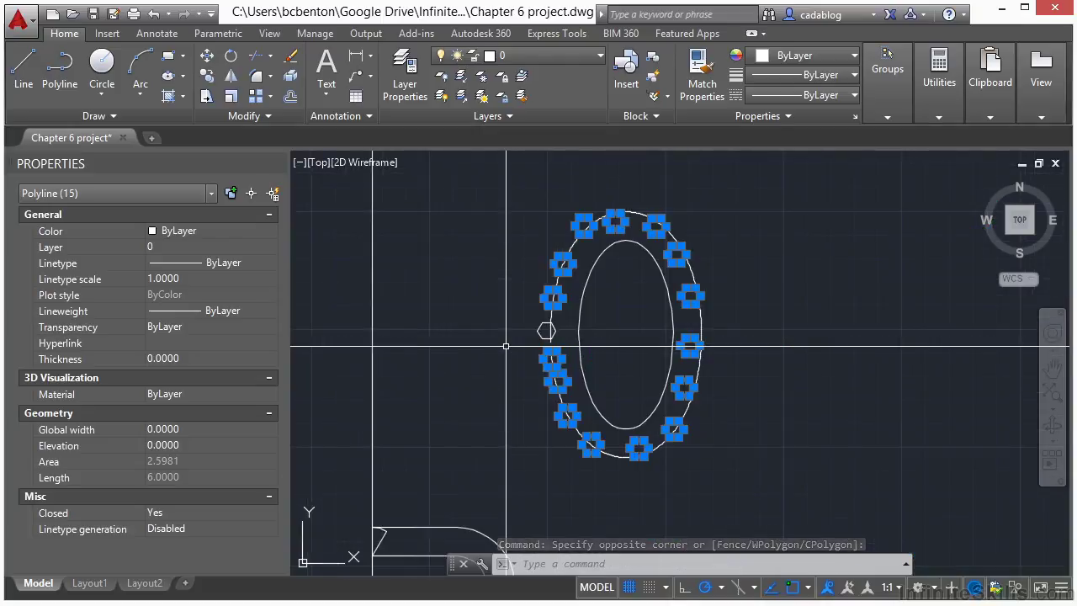
left_click(291, 56)
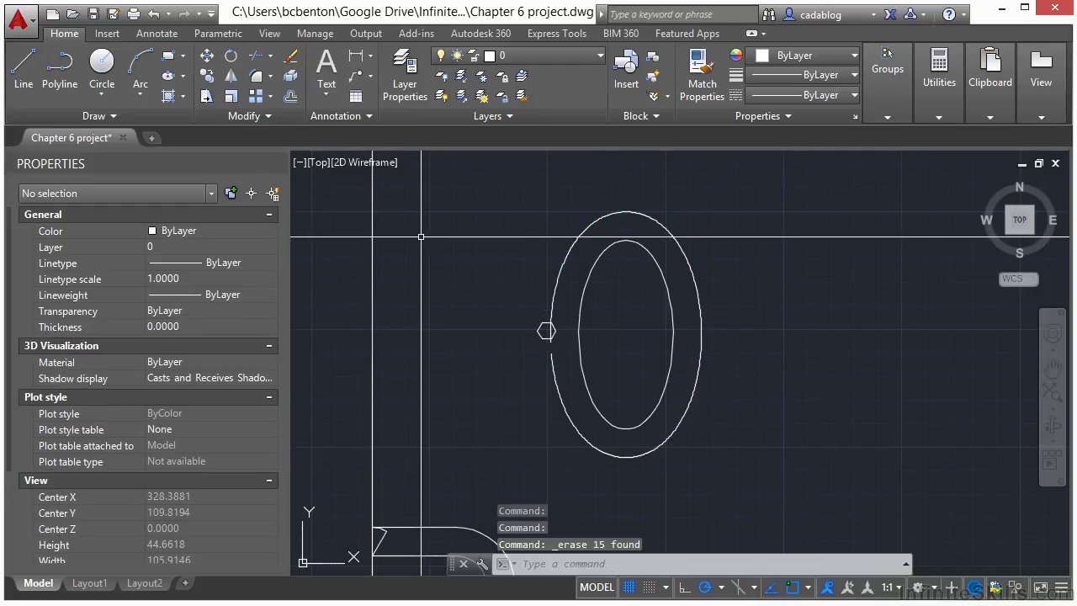
Move the remaining hexagon by the midpoint of its top edge onto the outer curve's end just above the gap.
type("m")
key("Return")
scroll(542, 329, "up", 6)
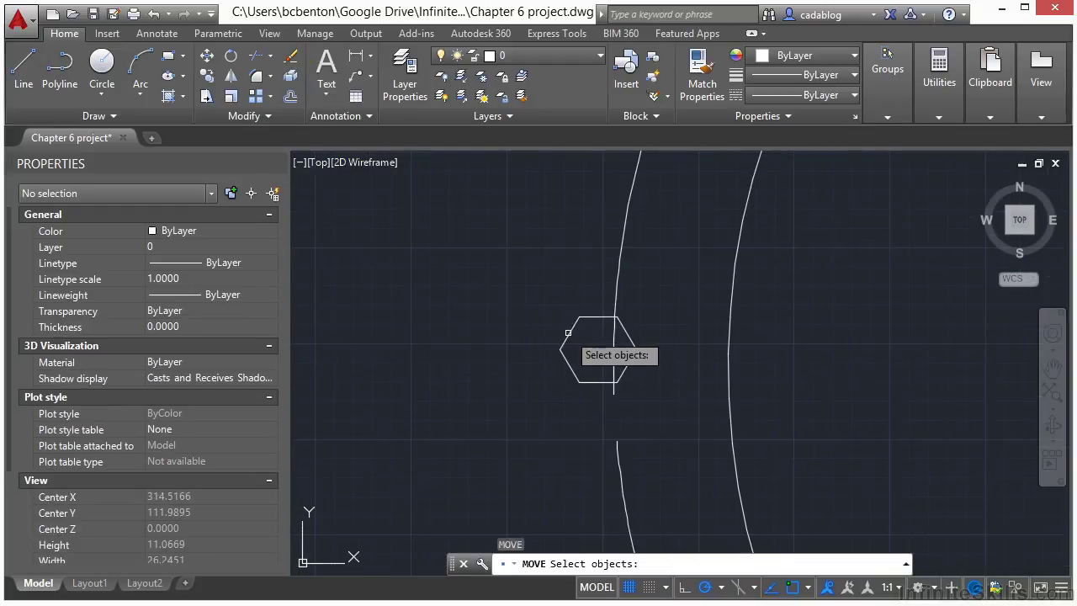
left_click(567, 332)
key("Return")
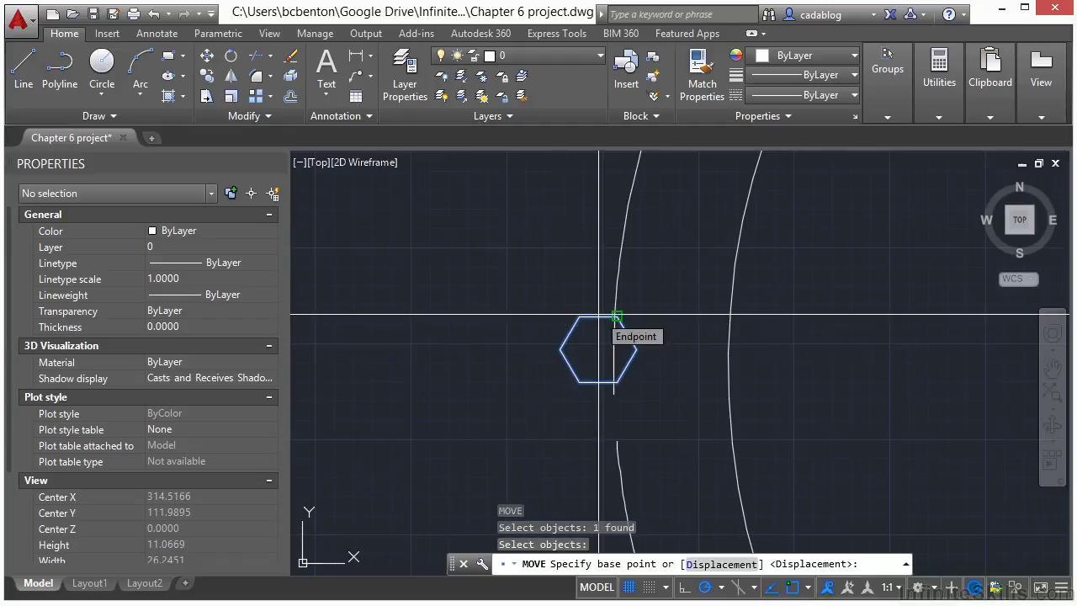
type("mid")
key("Return")
left_click(597, 317)
scroll(594, 368, "up", 4)
left_click(649, 411)
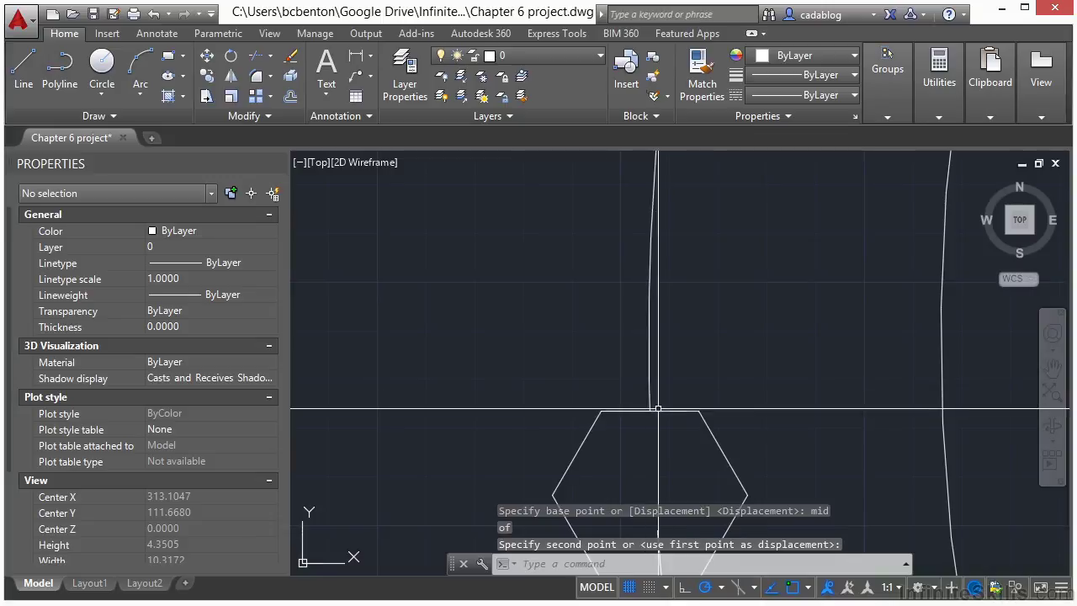
scroll(584, 368, "down", 4)
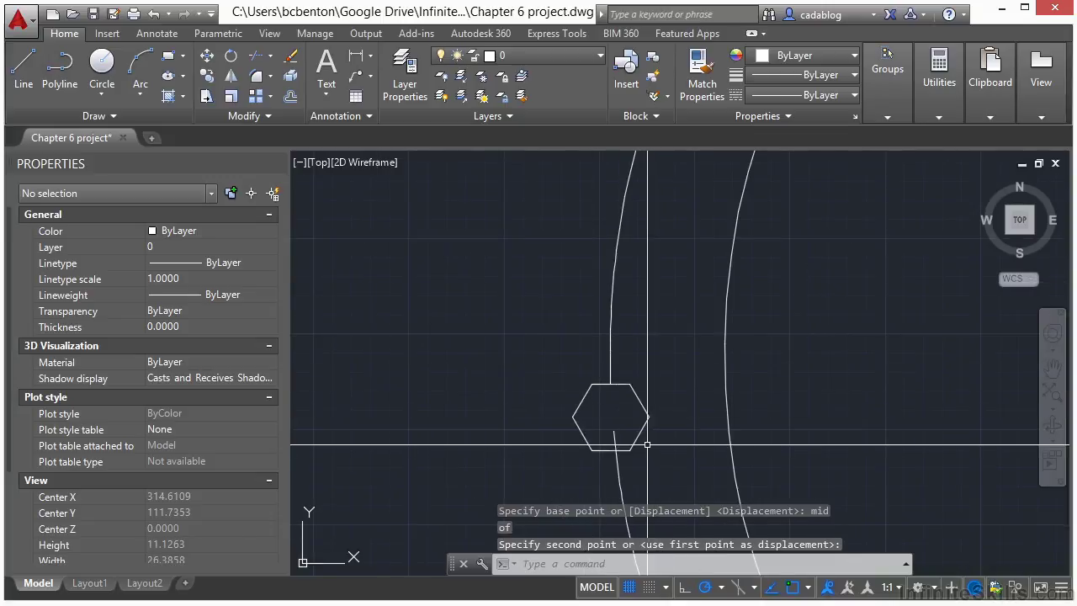
Break away the lower end of the outer curve so the gap extends below the hexagon.
type("br")
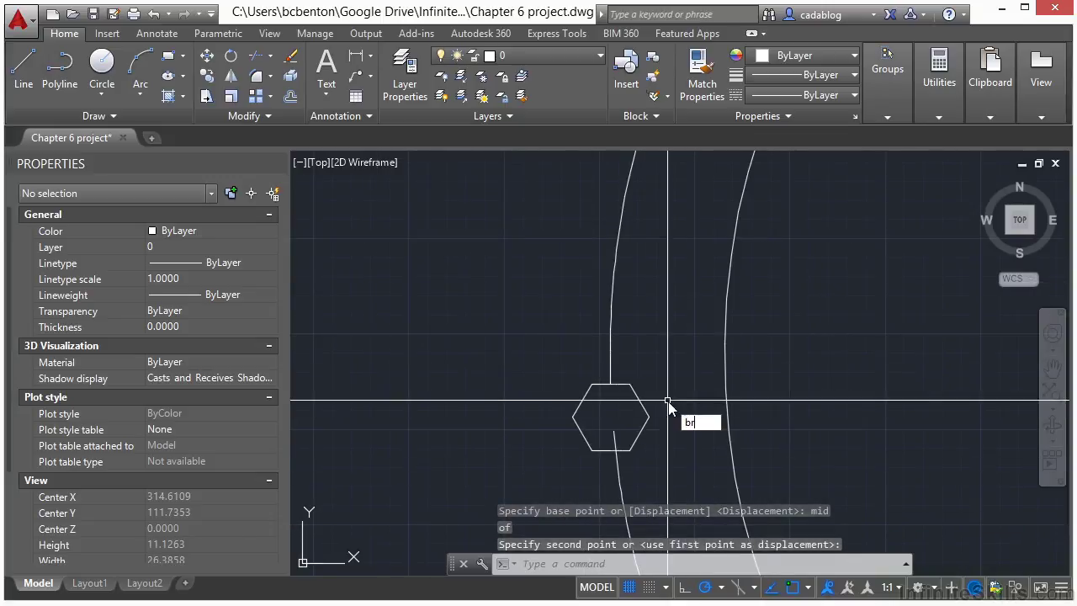
key("Return")
mouse_move(639, 471)
middle_mouse_down()
mouse_move(563, 308)
mouse_move(541, 306)
middle_mouse_up()
left_click(513, 334)
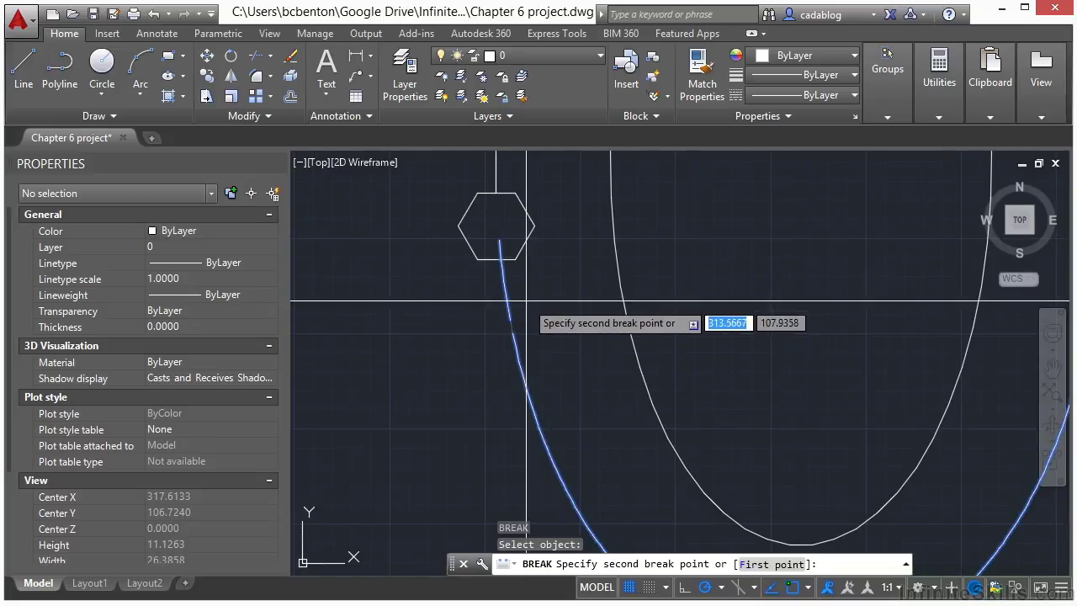
left_click(515, 250)
scroll(495, 394, "down", 4)
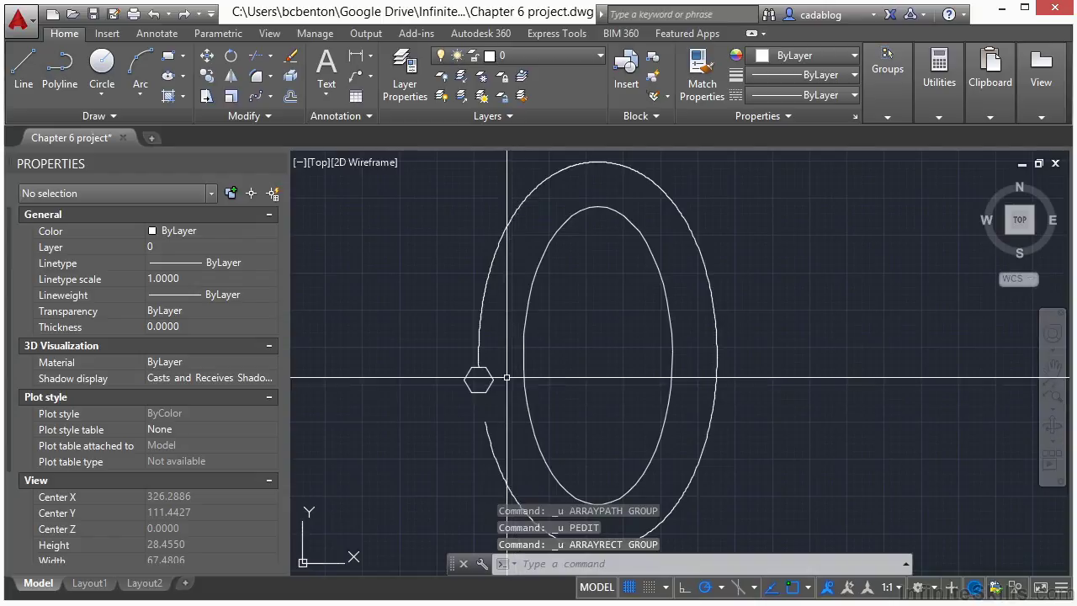
Check the object type of the outer curve's upper-left segment in its properties.
scroll(493, 315, "down", 2)
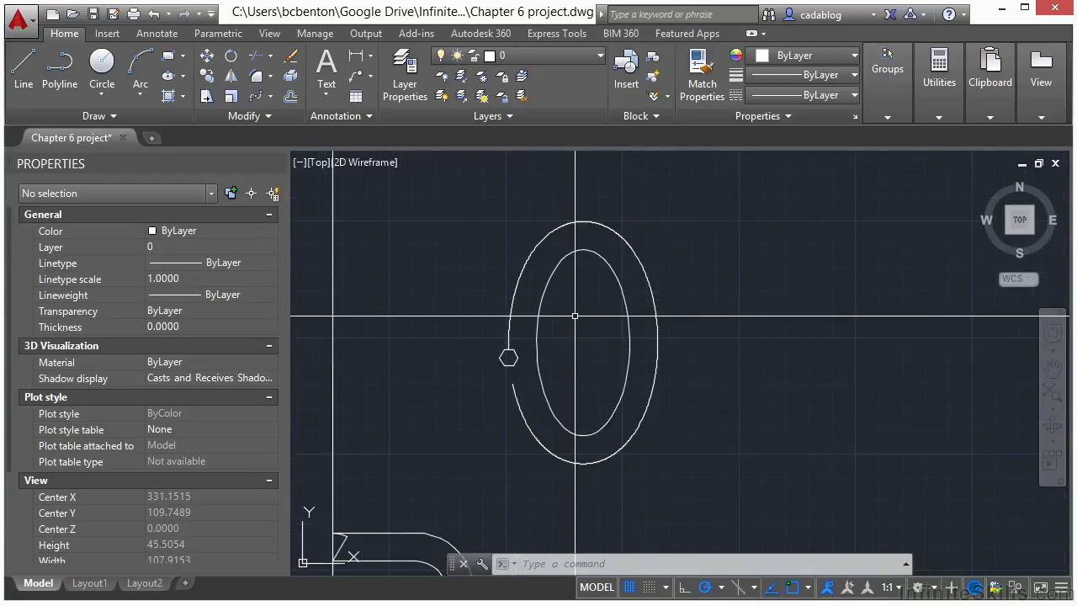
left_click(515, 290)
scroll(538, 211, "up", 4)
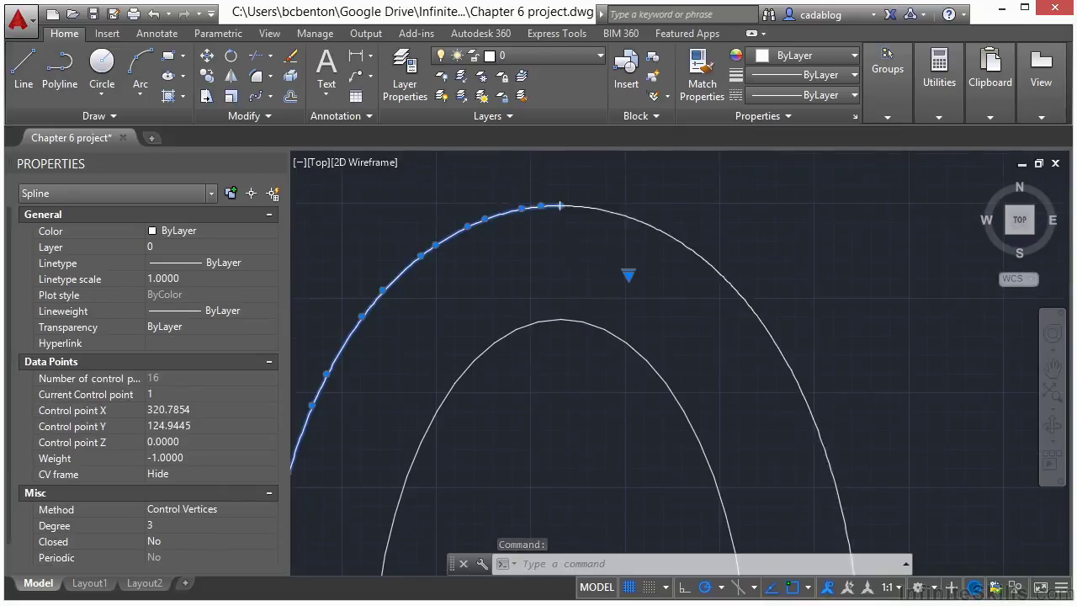
scroll(596, 224, "down", 4)
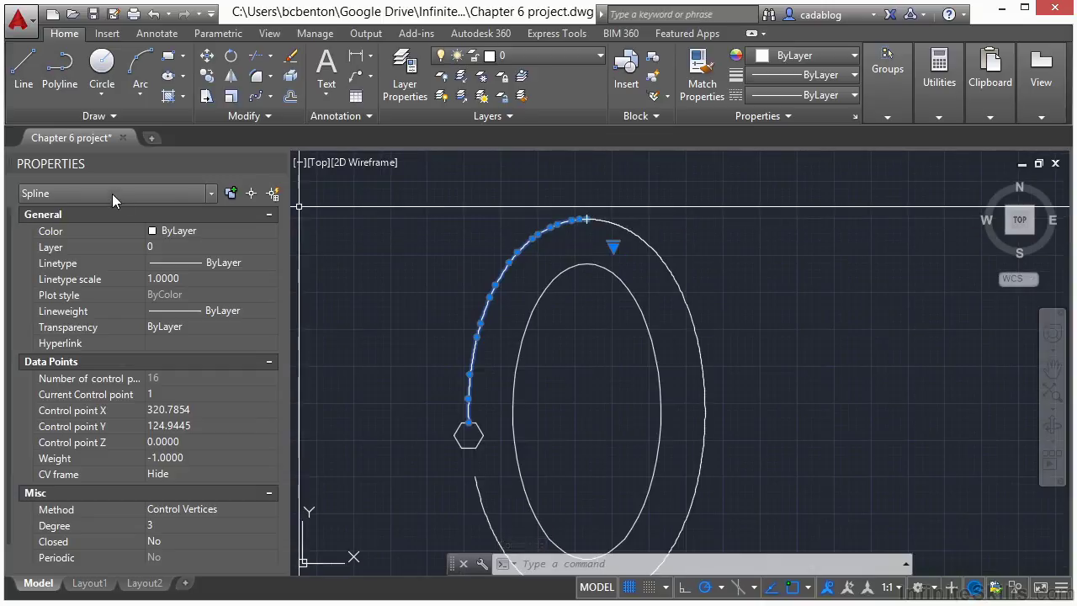
key("Escape")
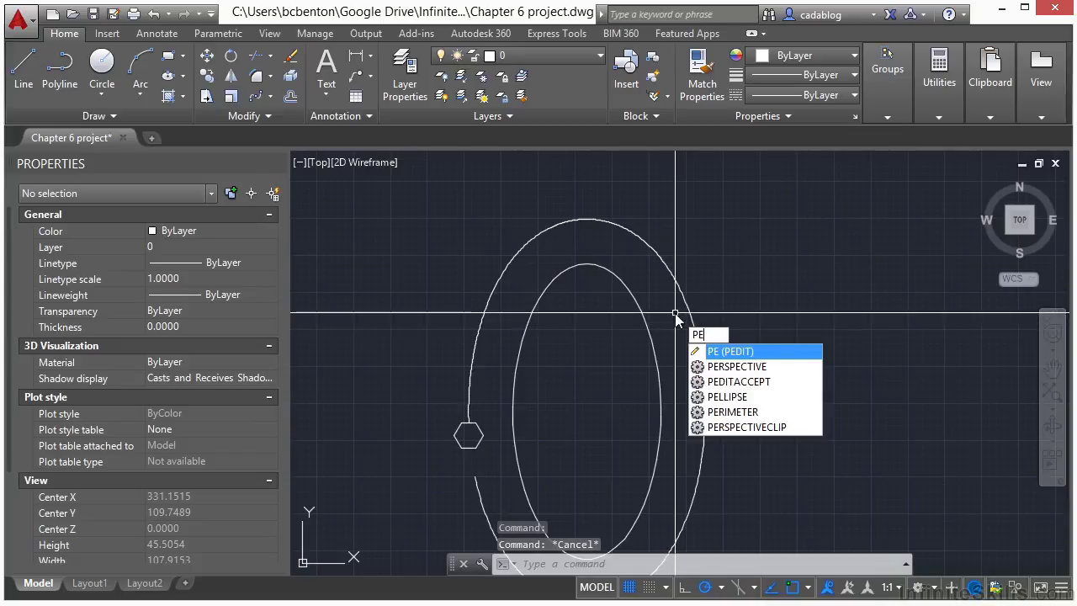
Use PEDIT Multiple to convert both outer curve segments to polylines with precision 10 and join them with fuzz distance 0.
key("Return")
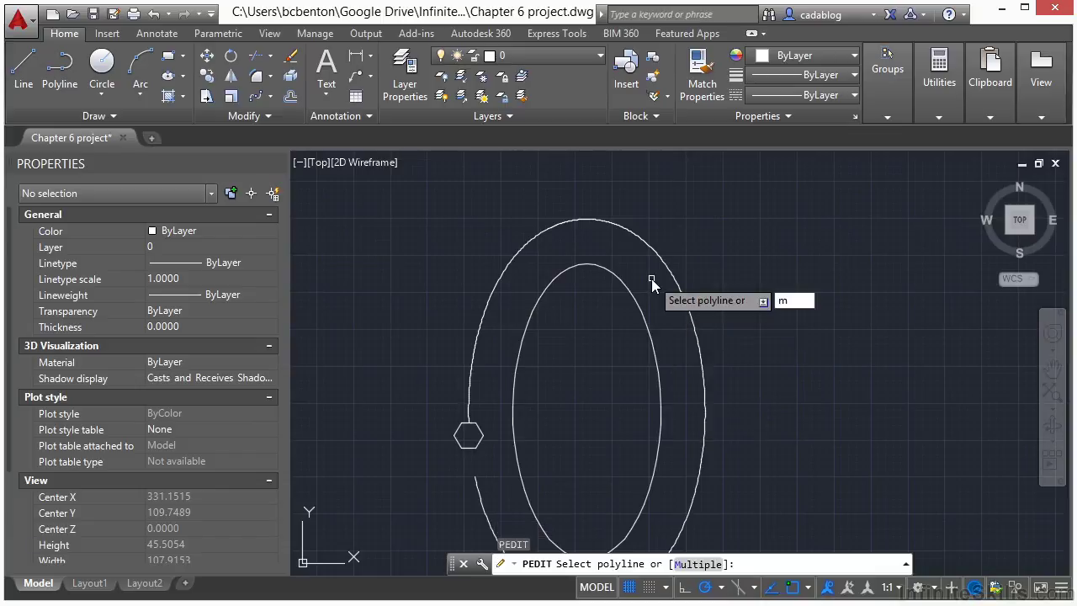
key("Return")
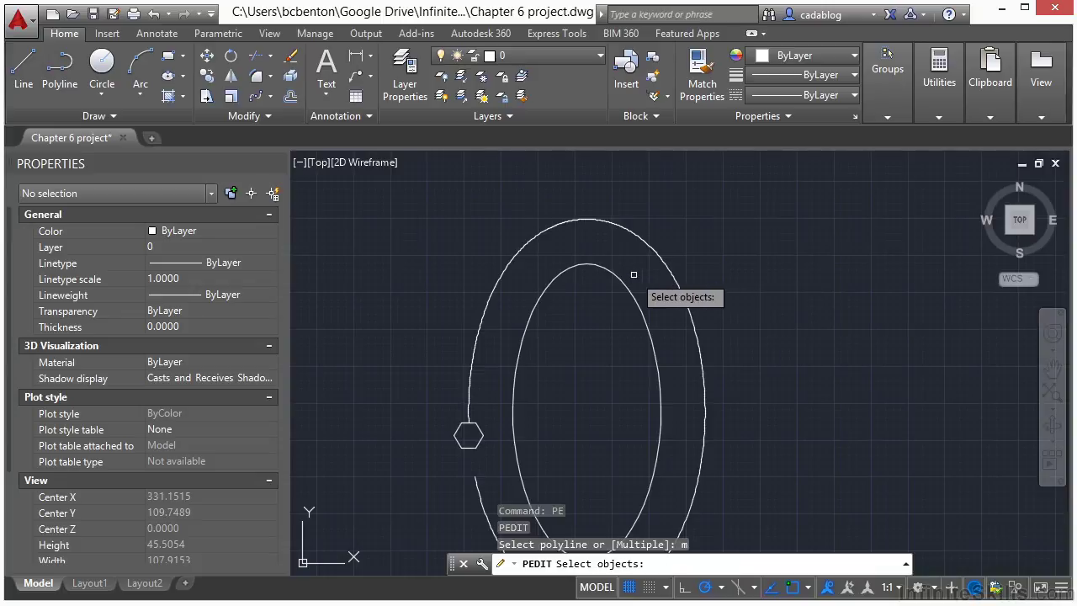
left_click(628, 229)
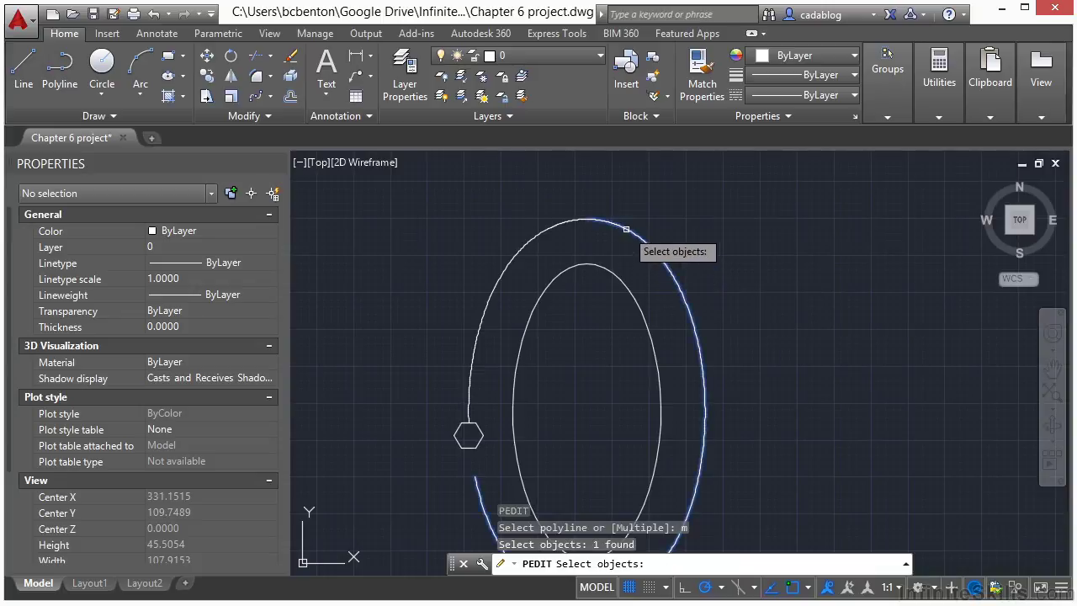
left_click(557, 223)
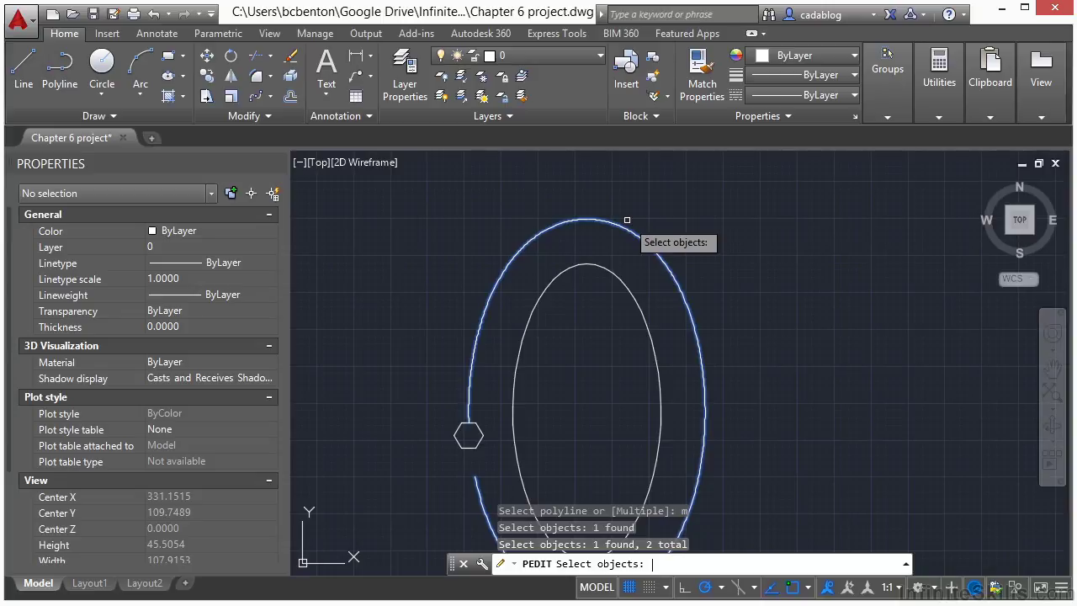
key("Return")
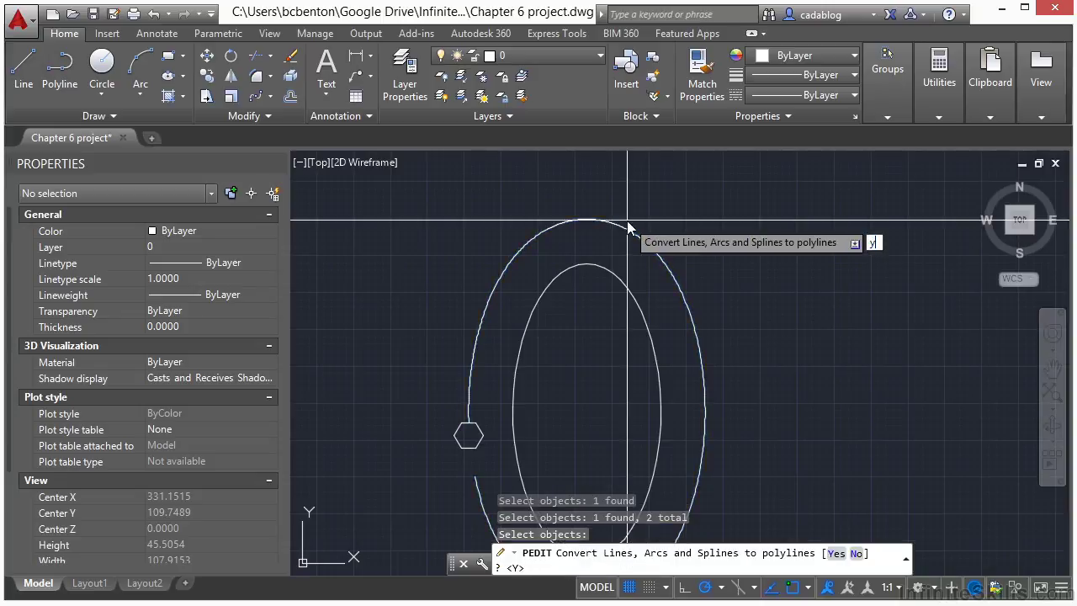
key("Return")
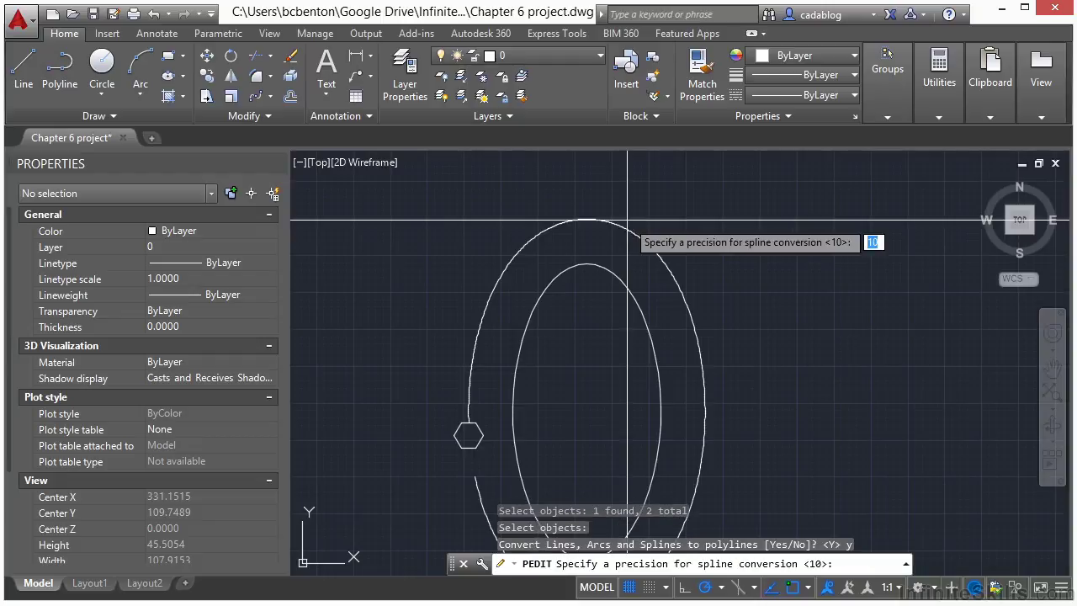
key("Return")
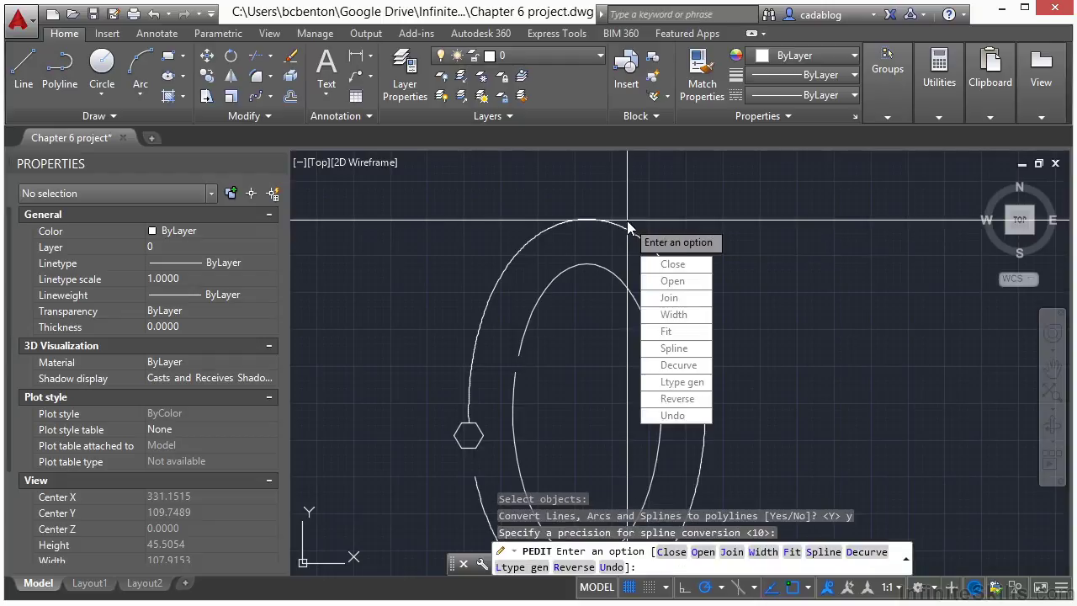
left_click(697, 303)
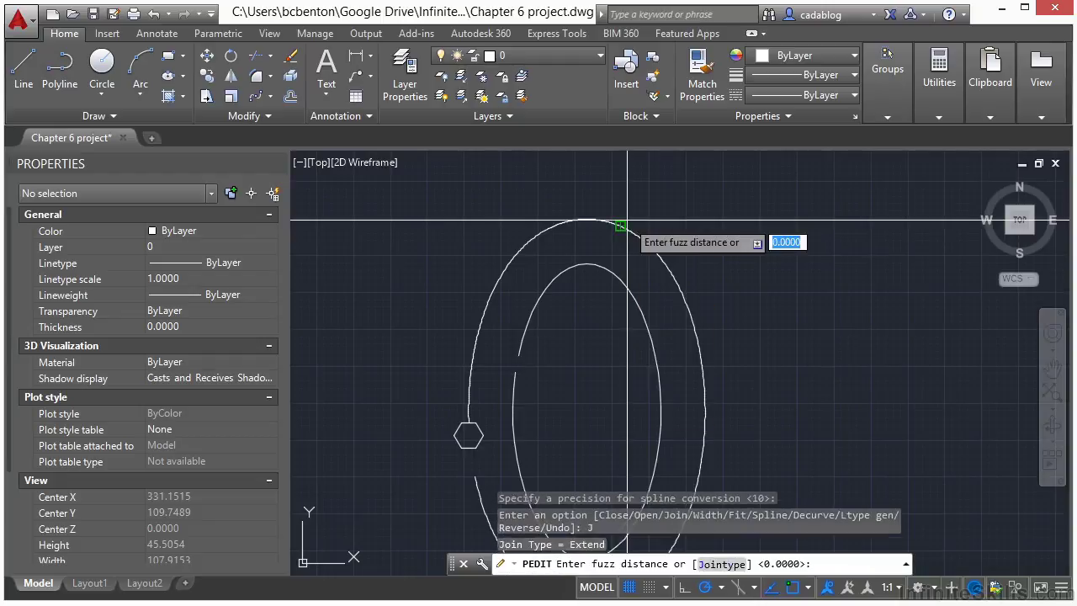
key("Return")
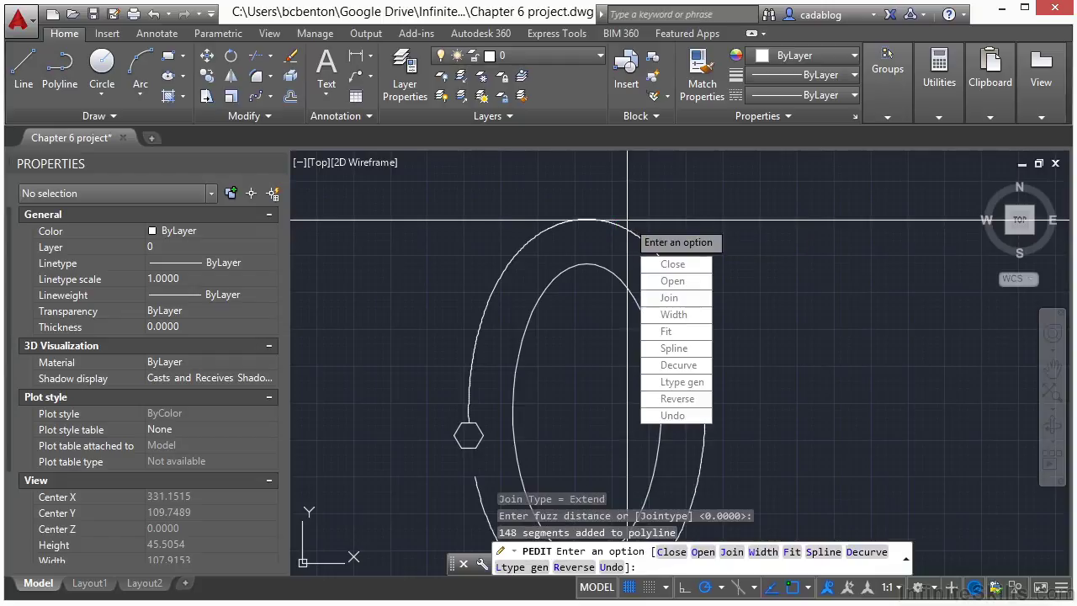
key("Return")
Inspect the joined outer curve's object type and its vertices along the west side.
left_click(623, 228)
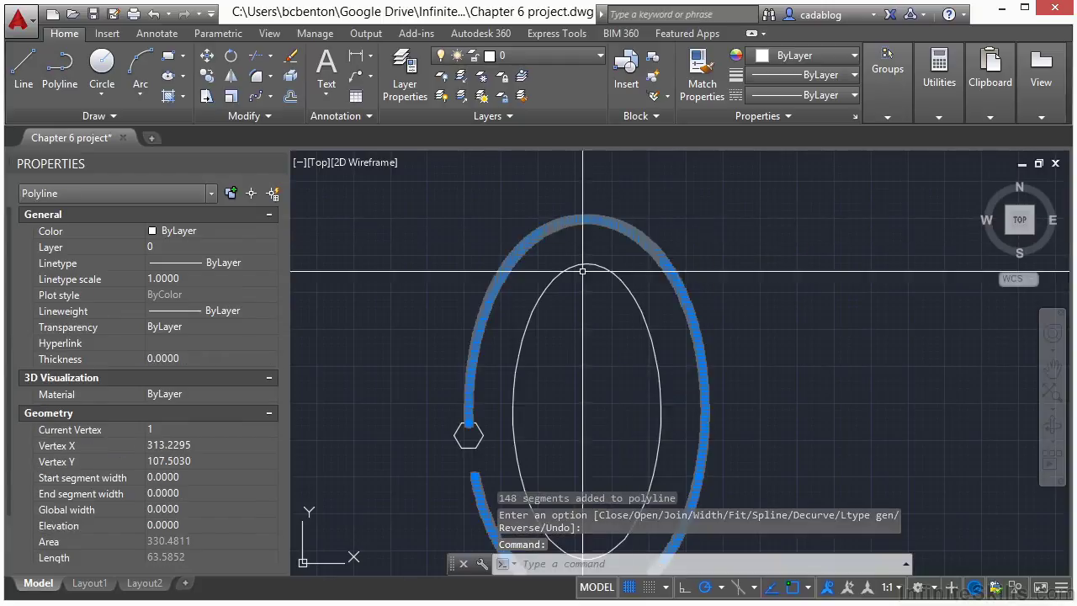
scroll(546, 280, "down", 2)
scroll(502, 336, "up", 5)
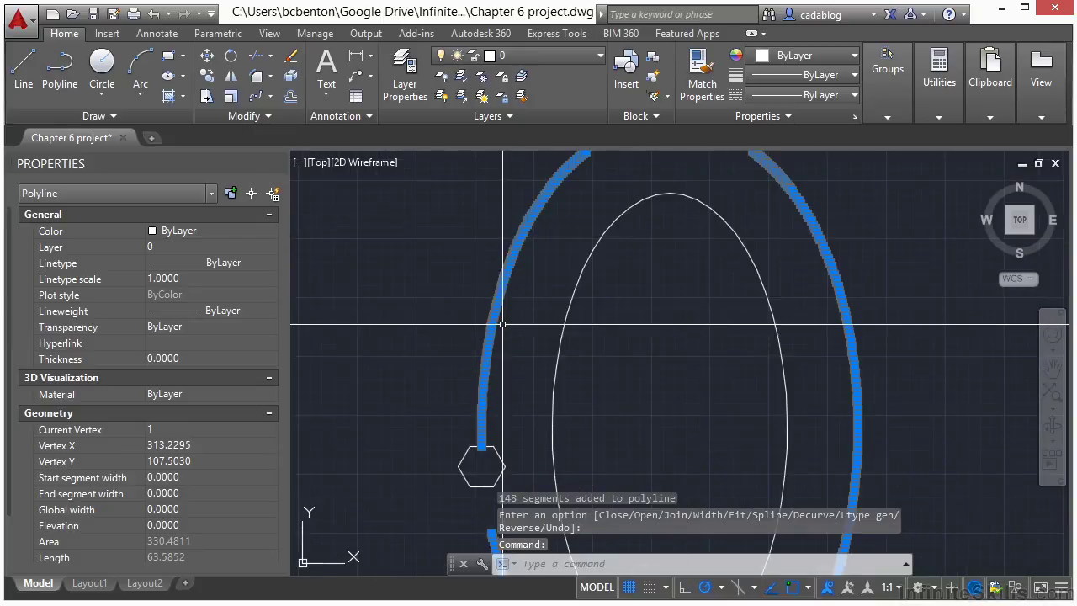
scroll(504, 413, "up", 3)
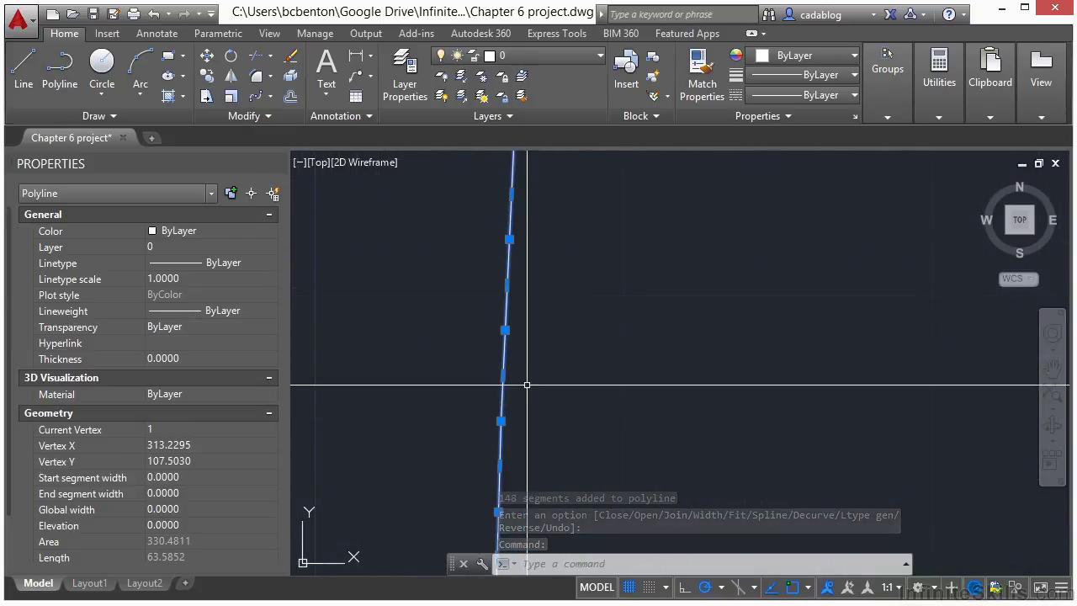
scroll(577, 318, "down", 6)
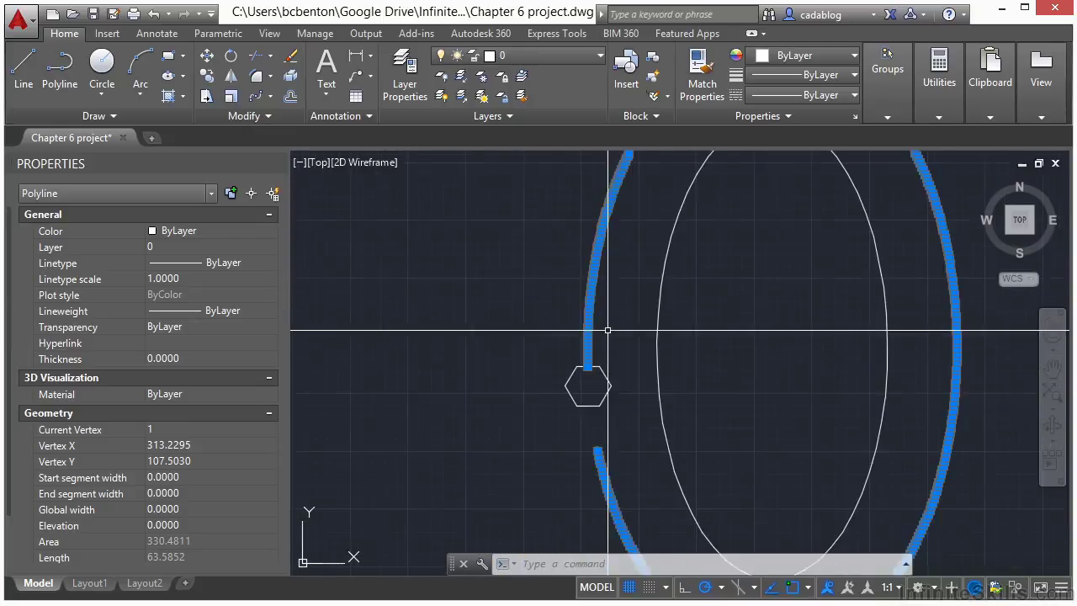
key("Escape")
scroll(577, 295, "down", 5)
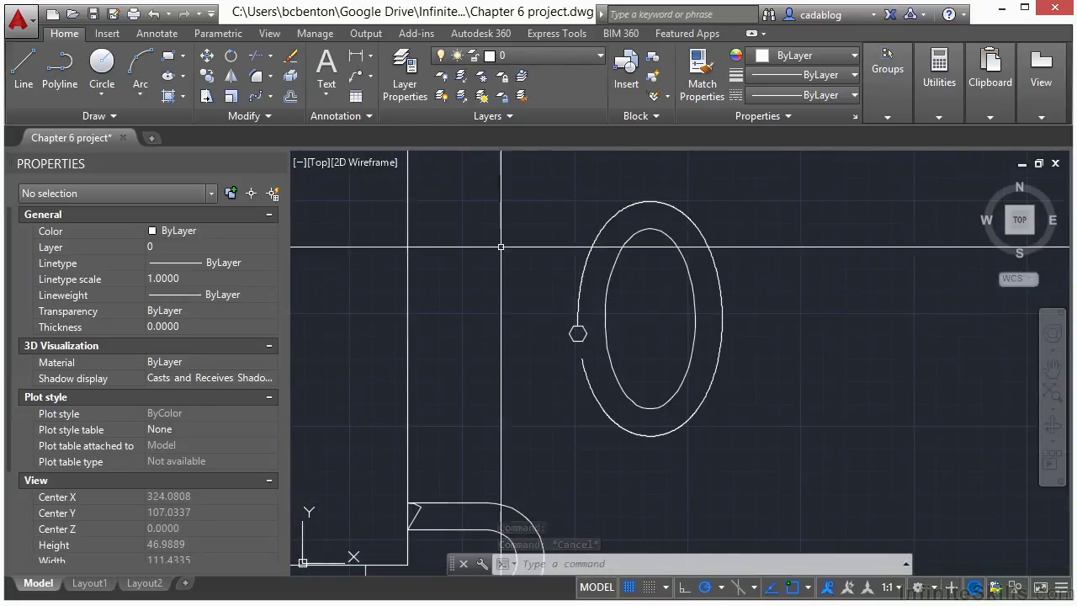
Create an associative path array of the hexagon along the outer polyline.
left_click(272, 97)
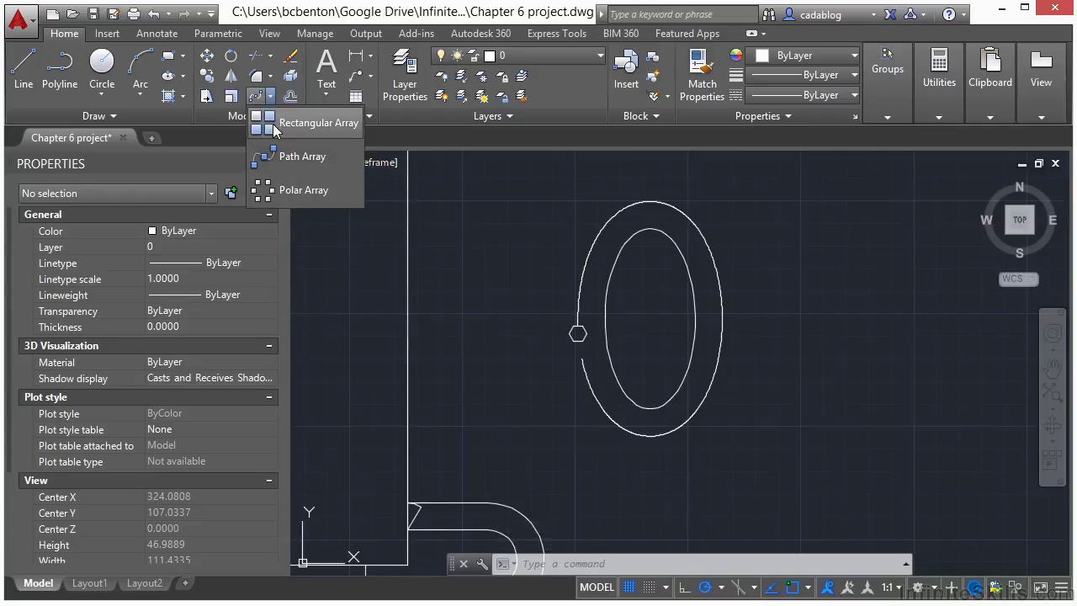
left_click(300, 157)
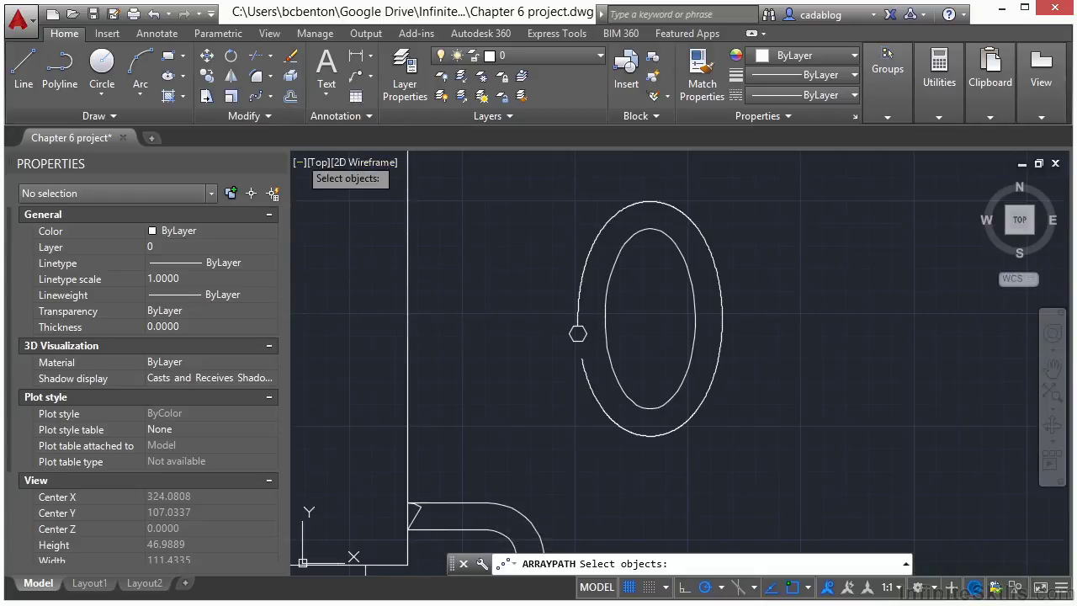
left_click(577, 334)
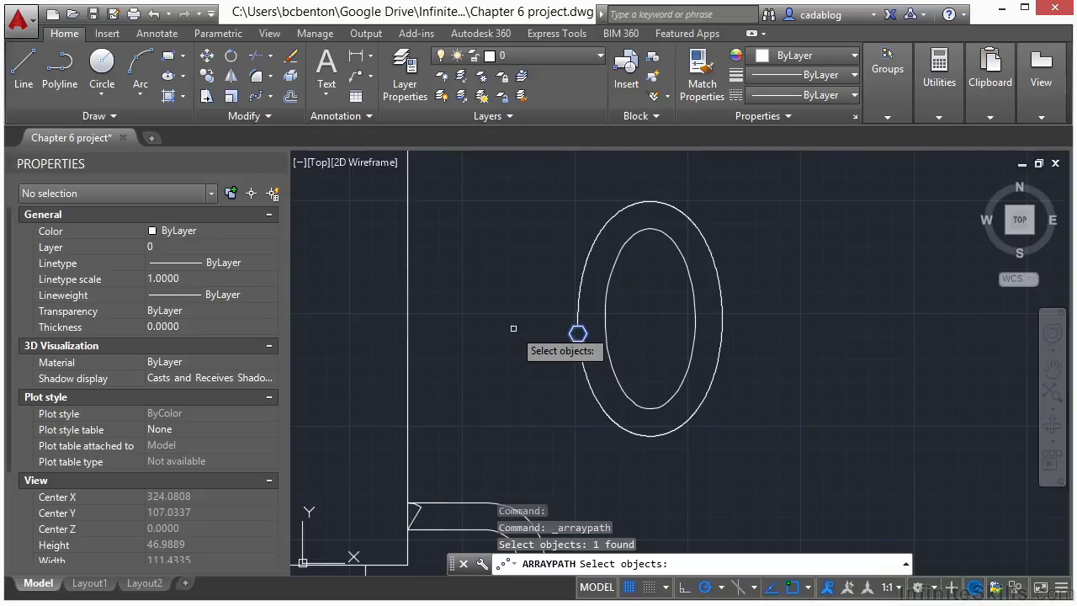
key("Return")
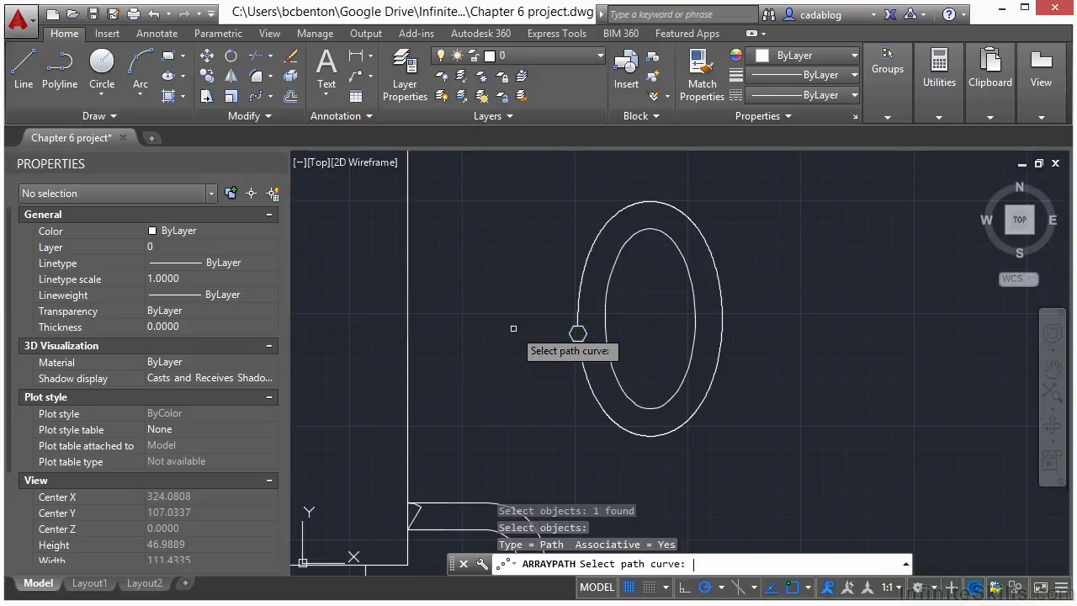
left_click(578, 332)
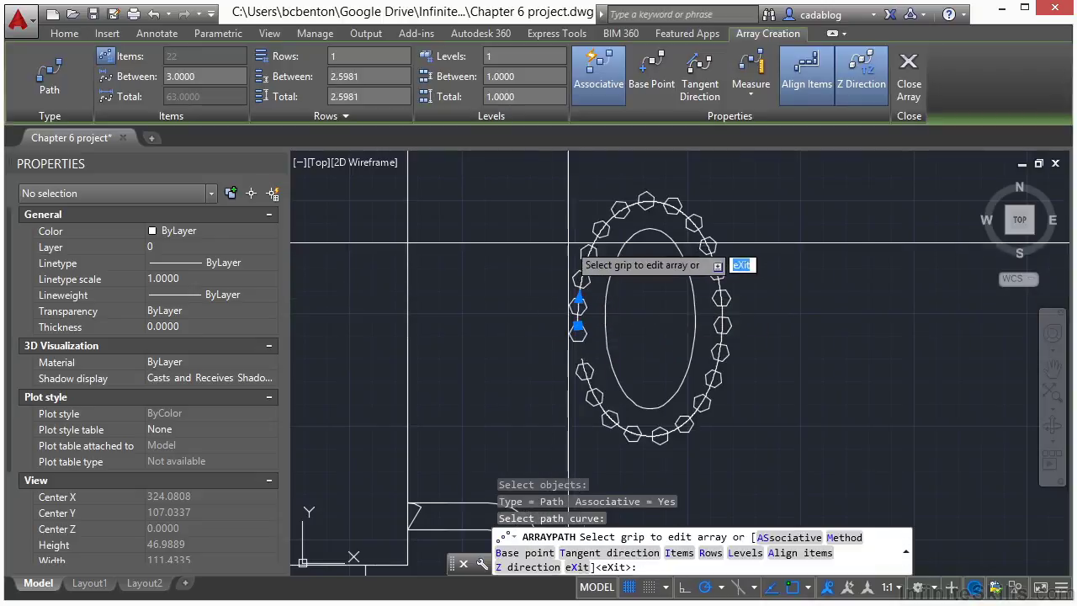
scroll(589, 303, "up", 2)
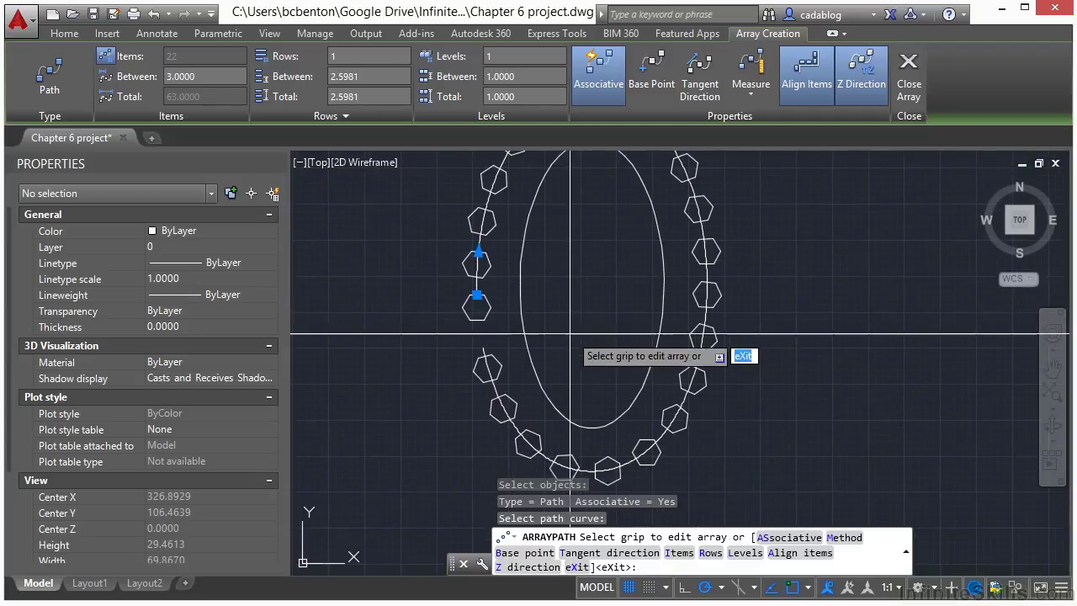
scroll(561, 335, "down", 2)
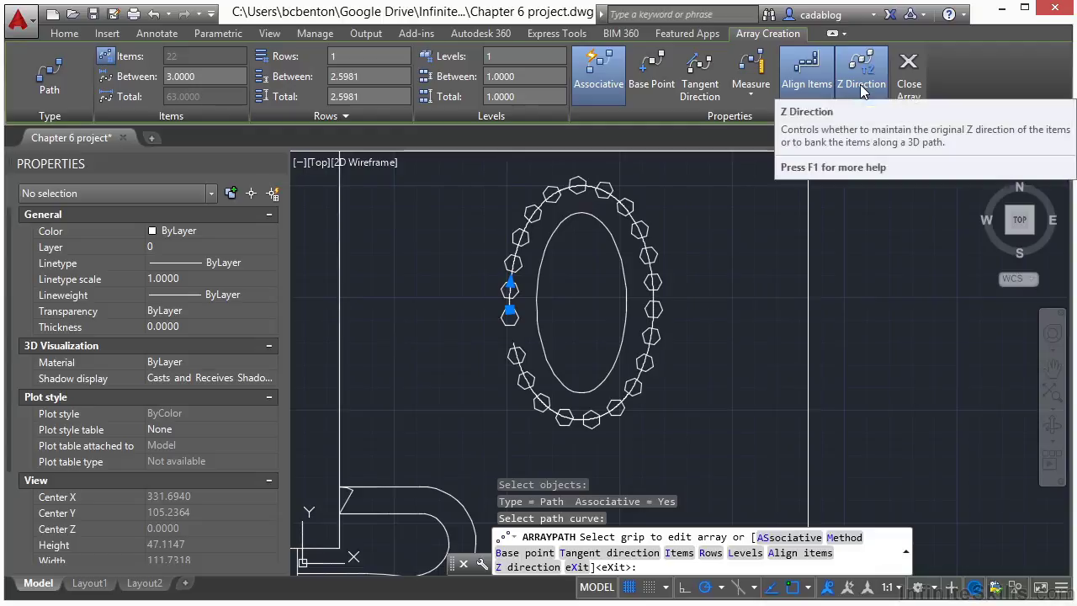
Preview the array with Align Items off, restore the alignment, and finish the array.
left_click(799, 91)
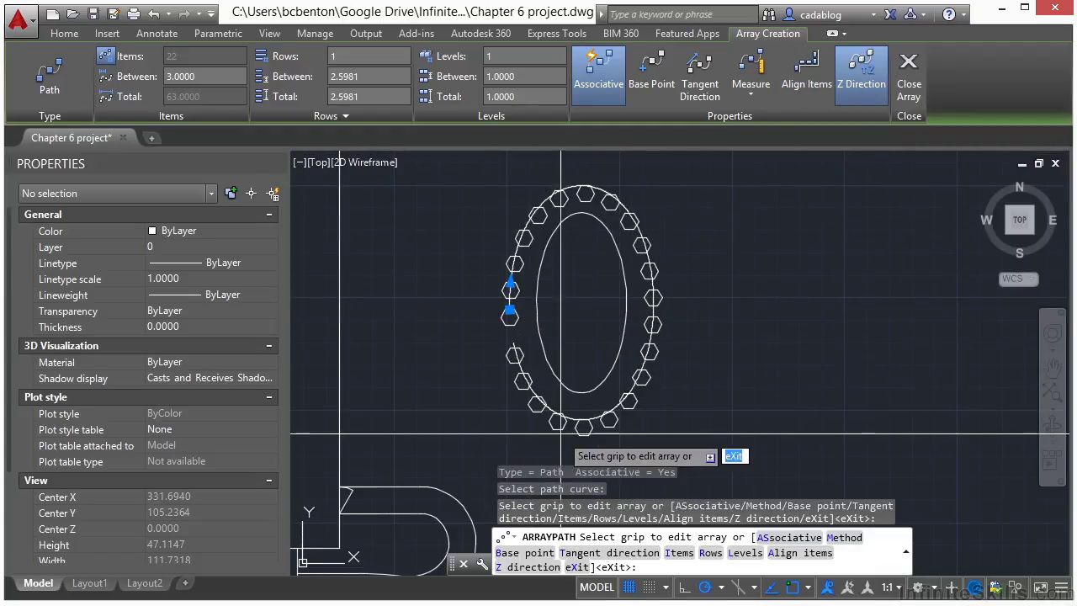
left_click(793, 97)
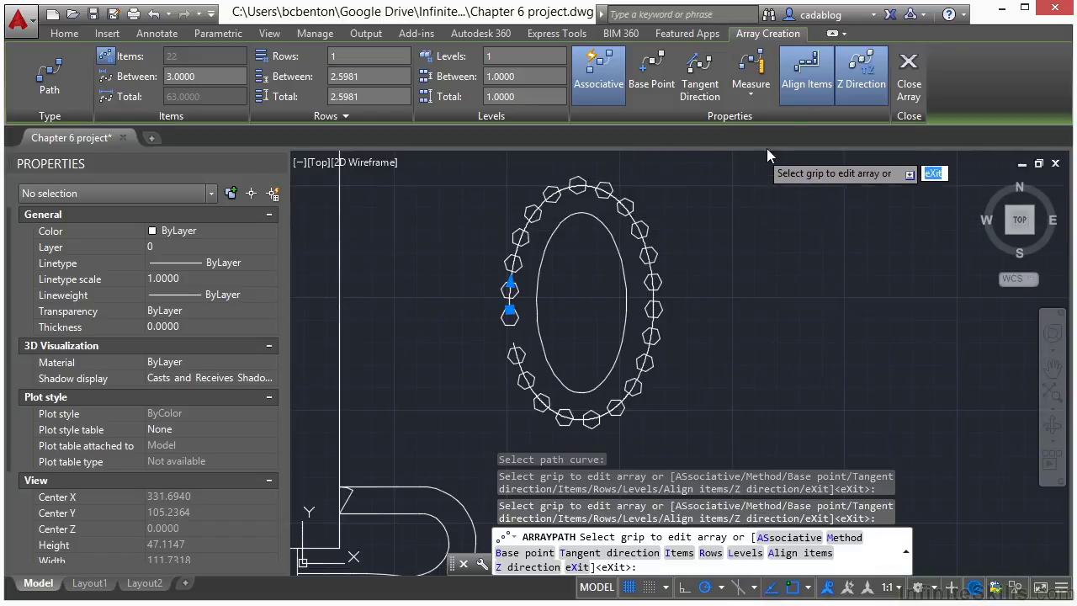
left_click(904, 98)
Finish the array edit and erase the outer polyline used as the hexagons' array path.
scroll(488, 370, "up", 5)
left_click(486, 360)
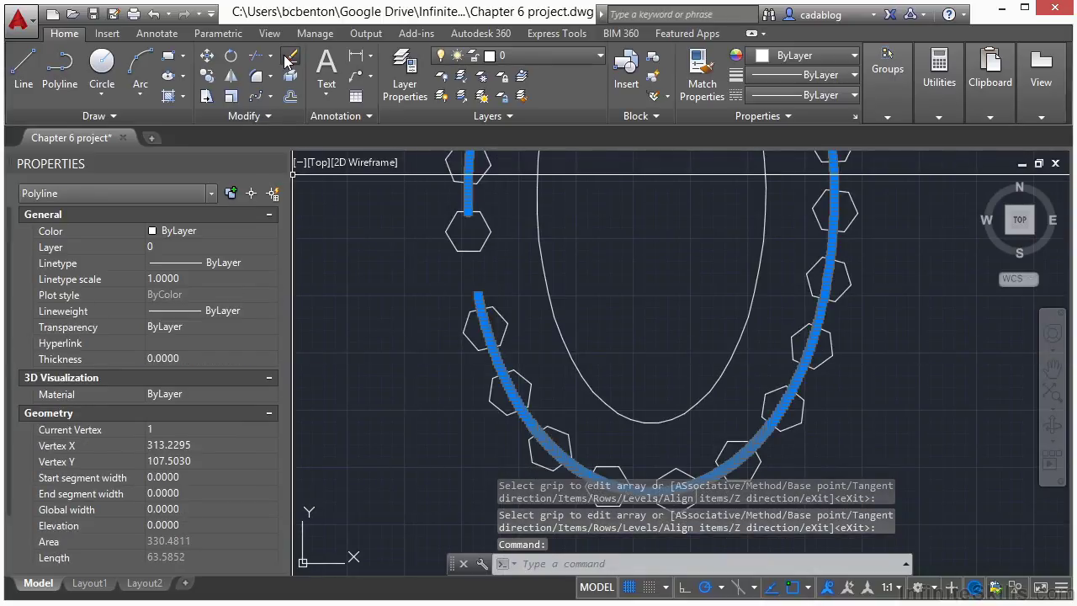
key("Delete")
scroll(646, 286, "down", 6)
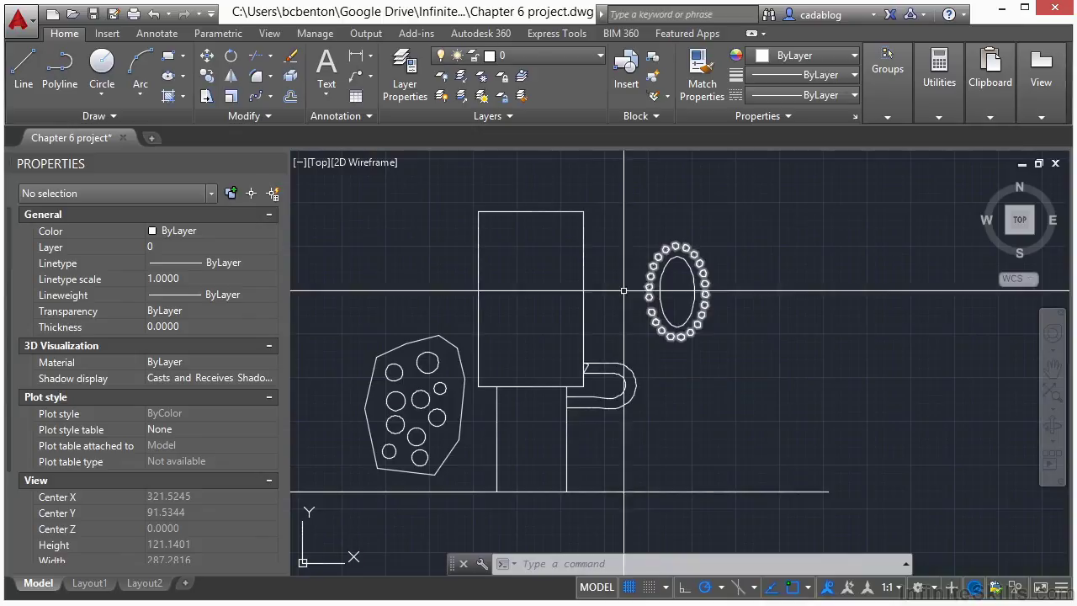
Trim the large rectangle's right edge between the handle's two upper lines, using the handle curves and angled end piece as cutting edges.
scroll(531, 343, "up", 6)
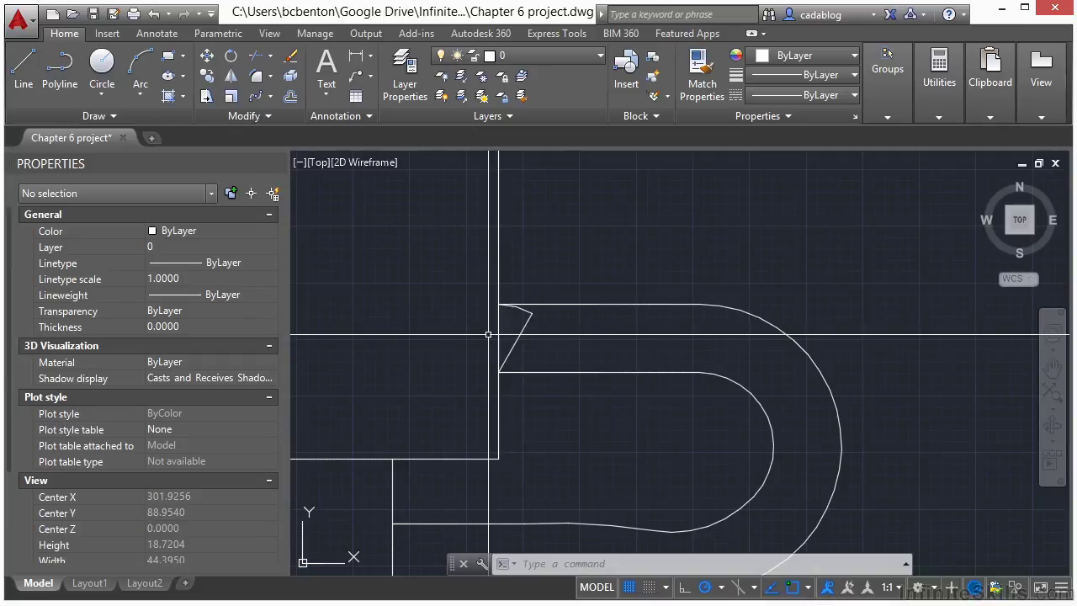
type("TRIM")
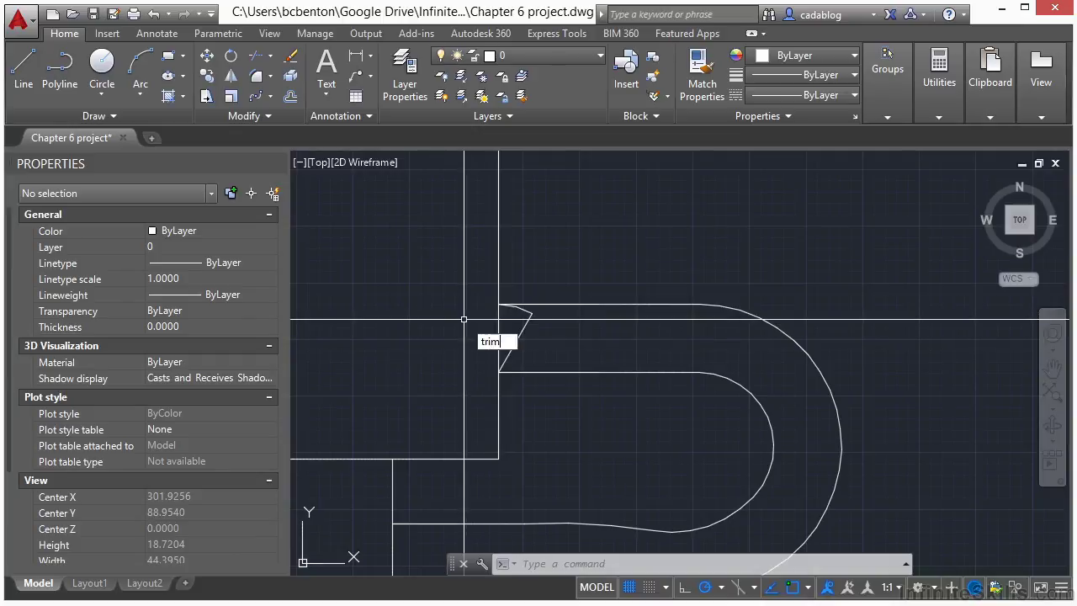
key("Return")
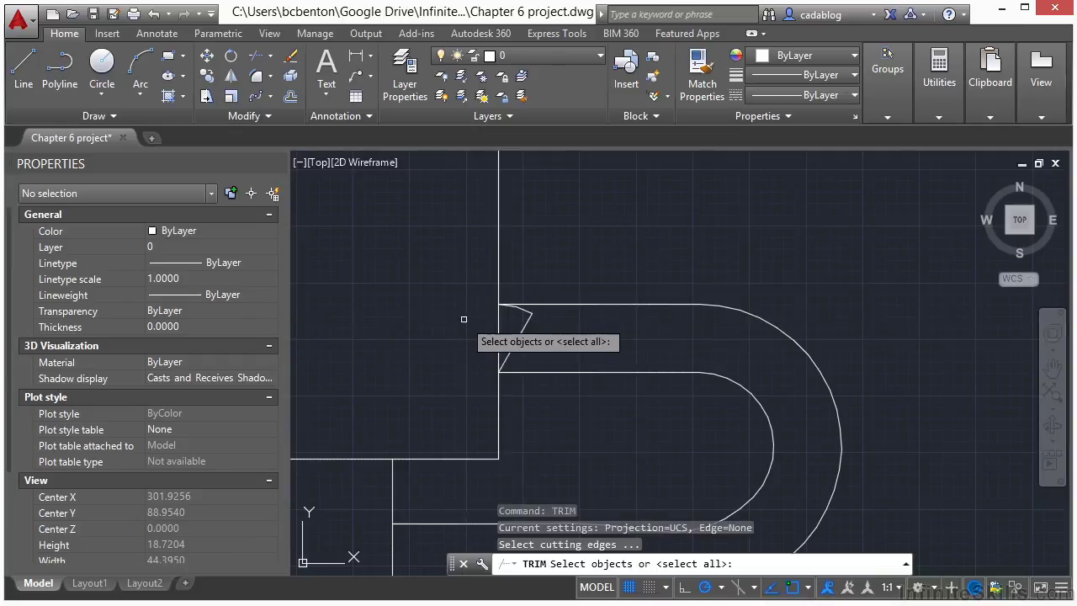
left_click(516, 338)
scroll(518, 315, "up", 3)
left_click(563, 266)
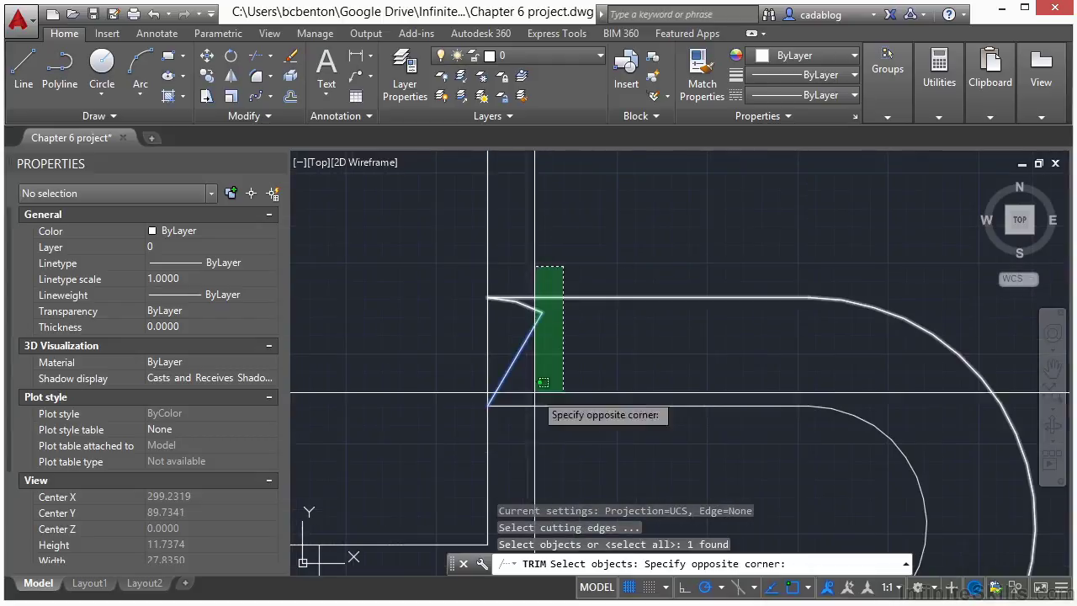
left_click(511, 439)
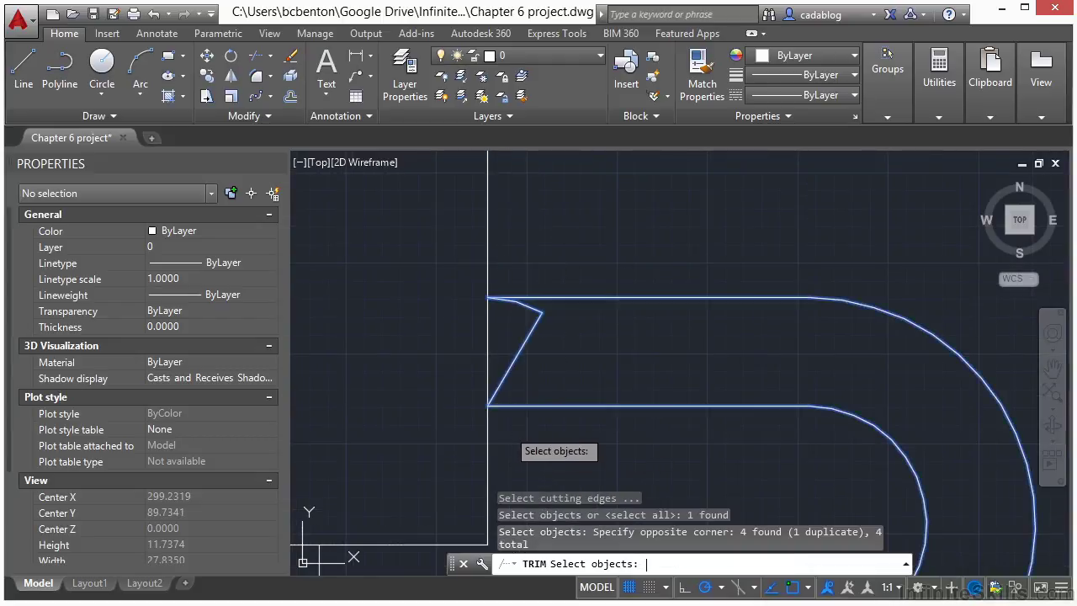
key("Return")
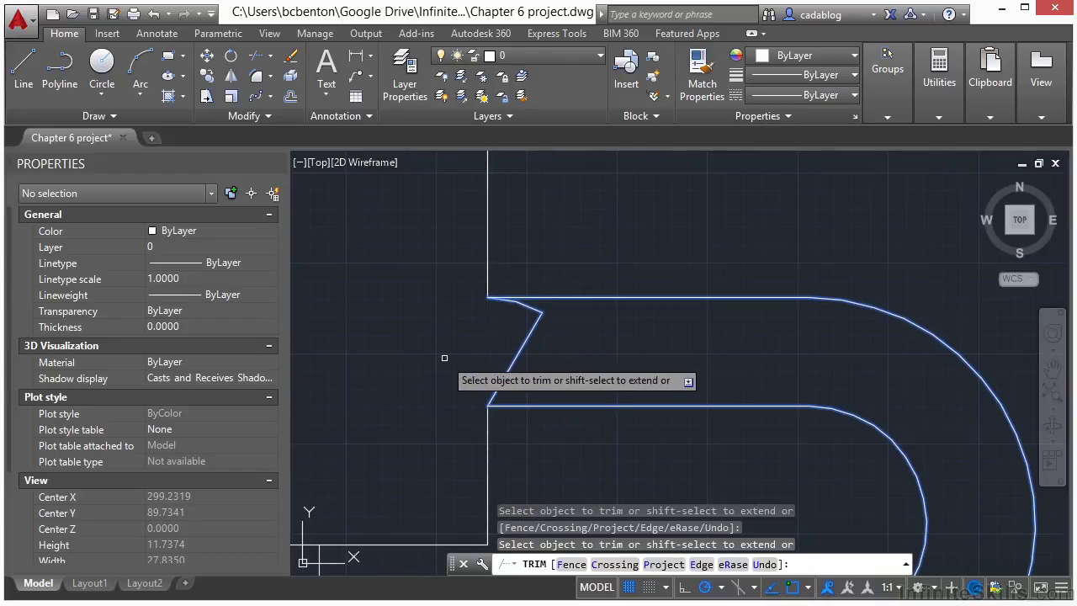
key("Return")
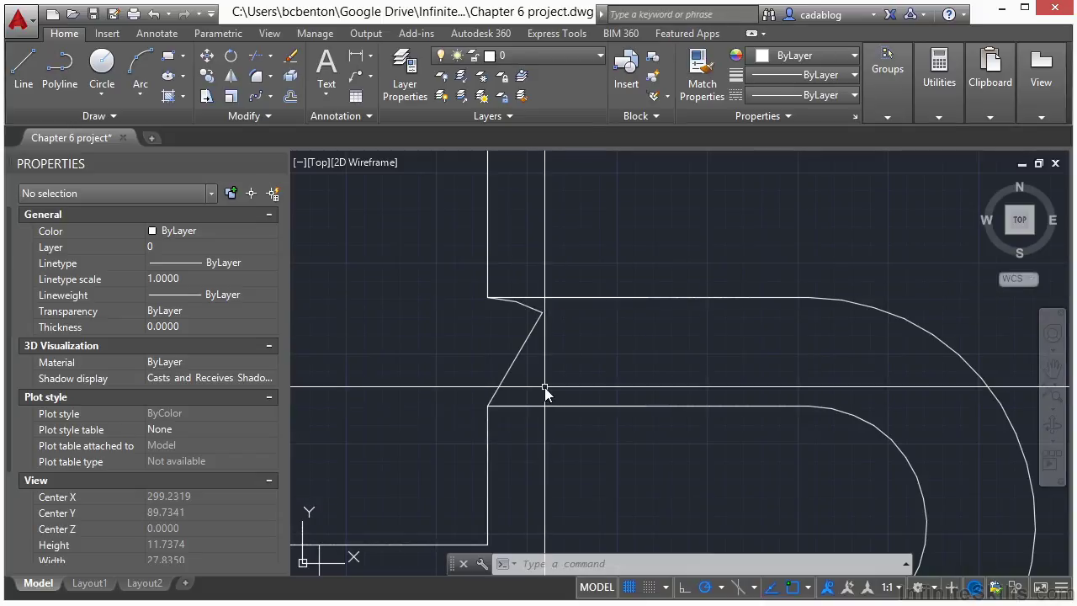
type("tr")
key("Return")
left_click(570, 252)
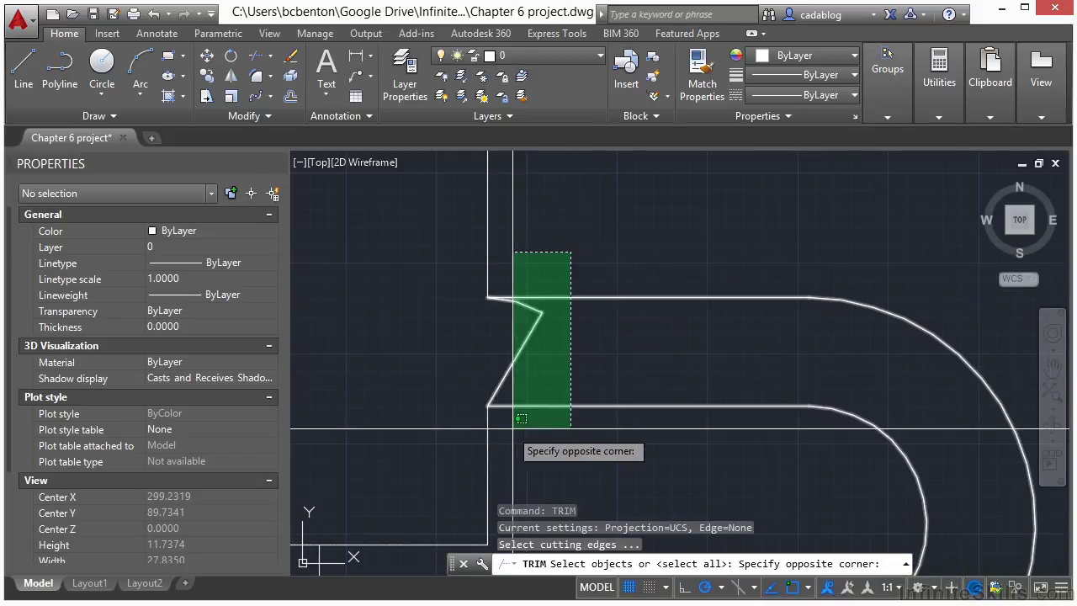
left_click(525, 419)
key("Escape")
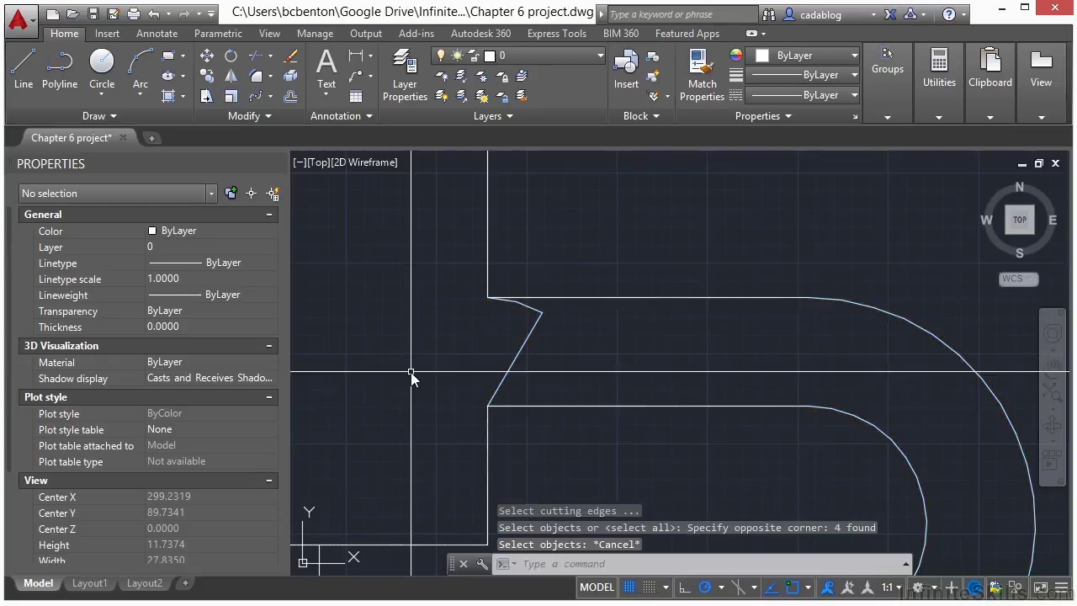
key("Return")
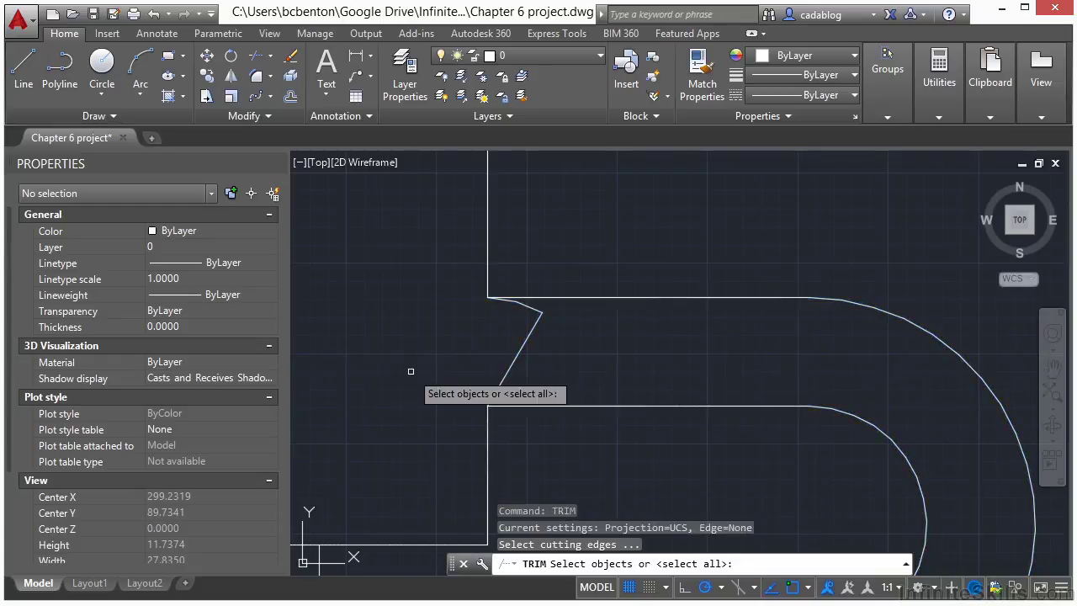
left_click(581, 299)
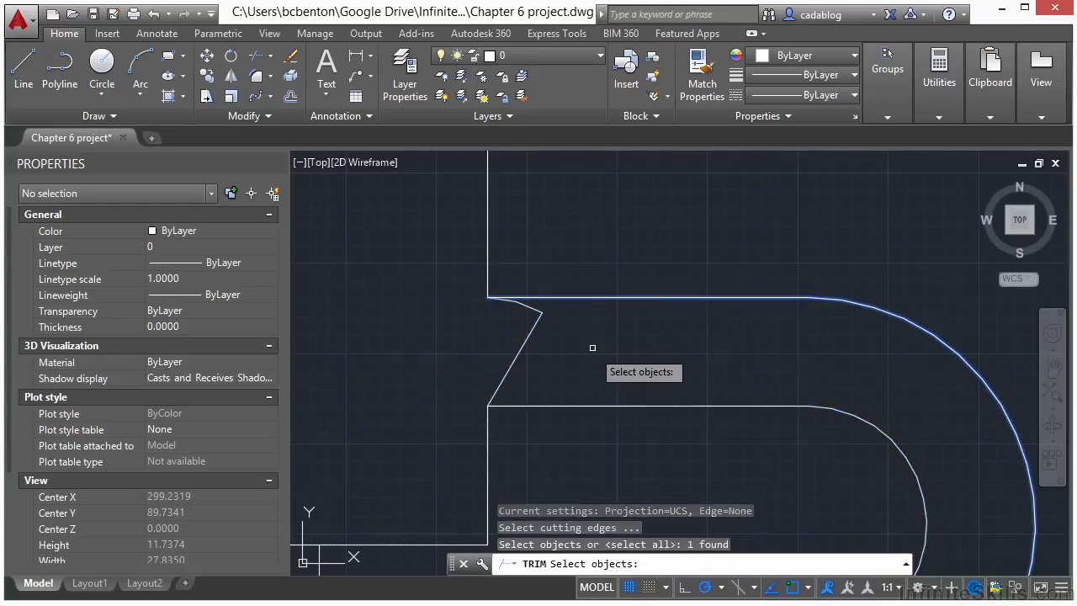
left_click(574, 405)
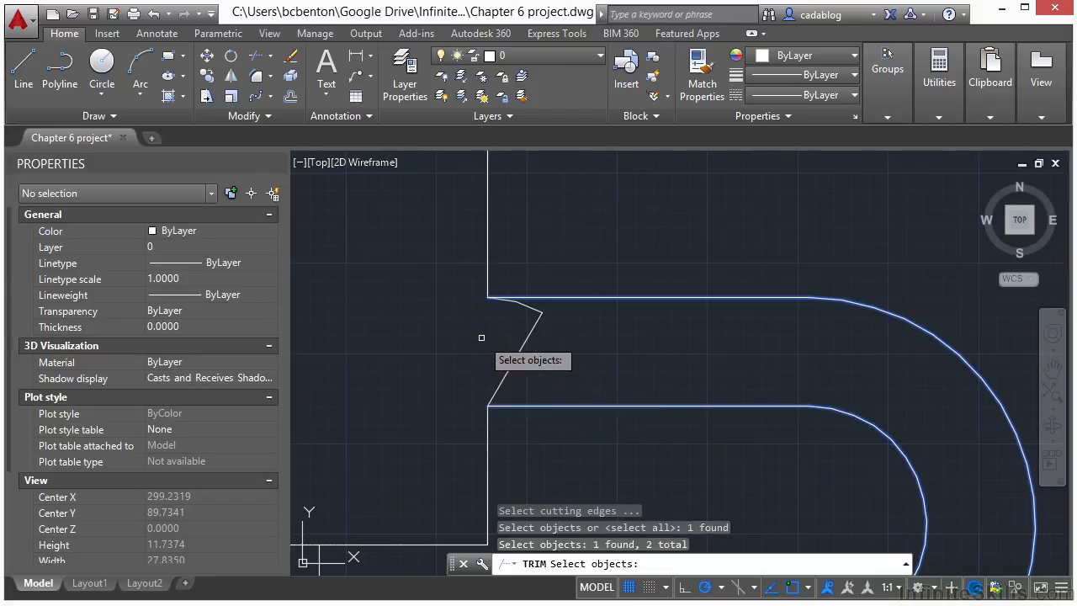
key("Escape")
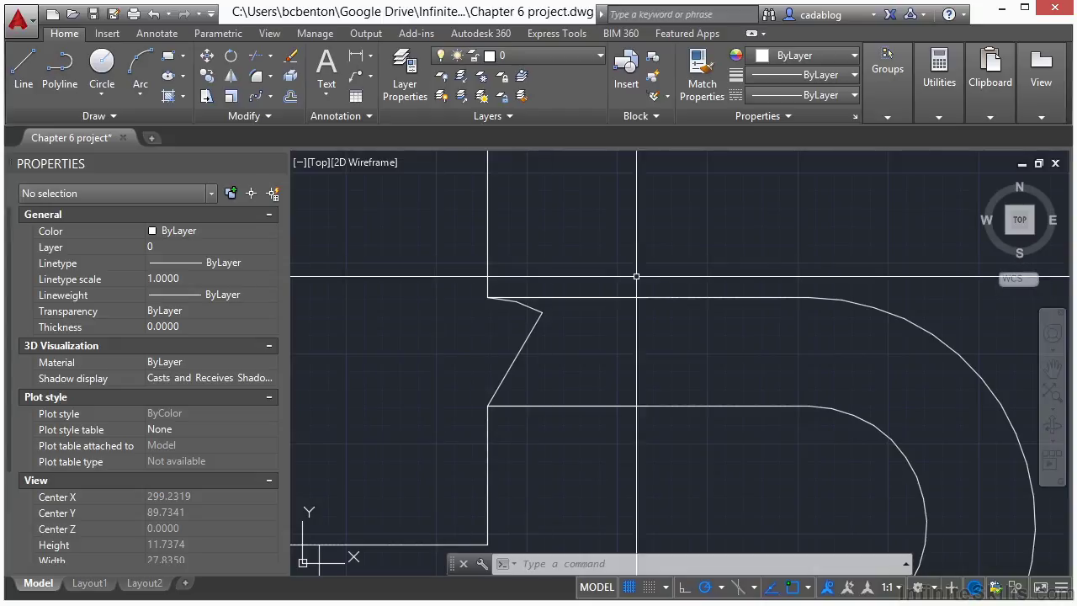
Erase all the circles inside the irregular closed polyline west of the rectangles.
scroll(665, 268, "down", 4)
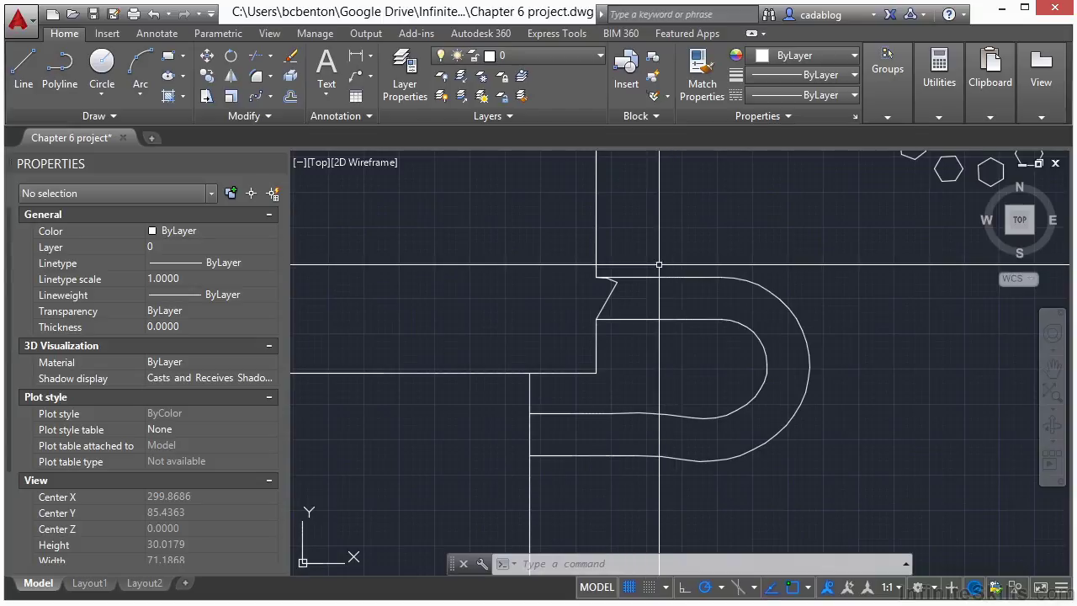
scroll(658, 264, "down", 4)
middle_click_drag(644, 294, 655, 310)
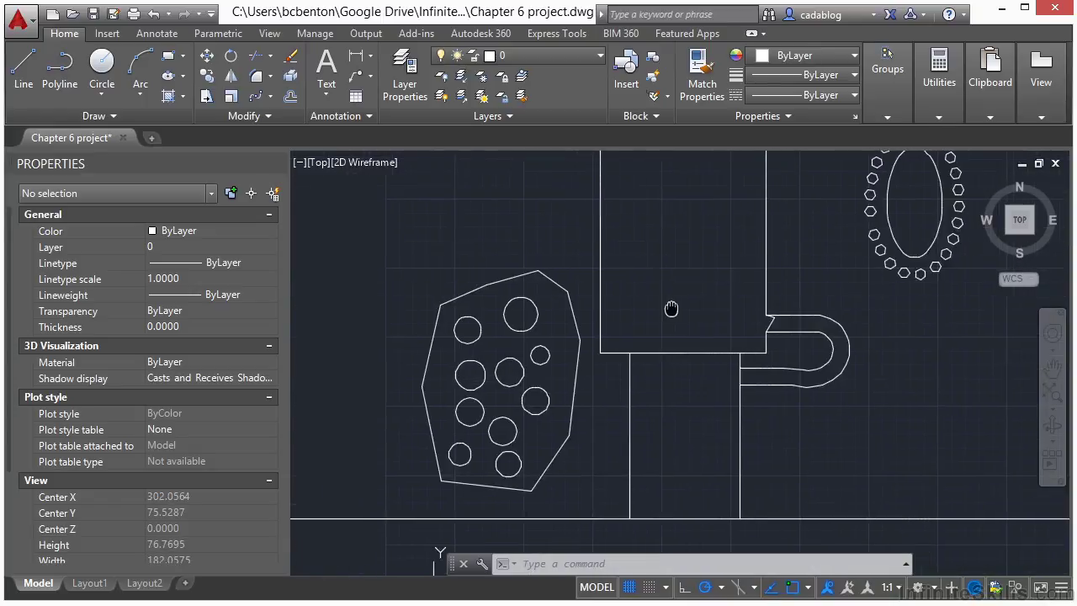
middle_click_drag(463, 394, 502, 362)
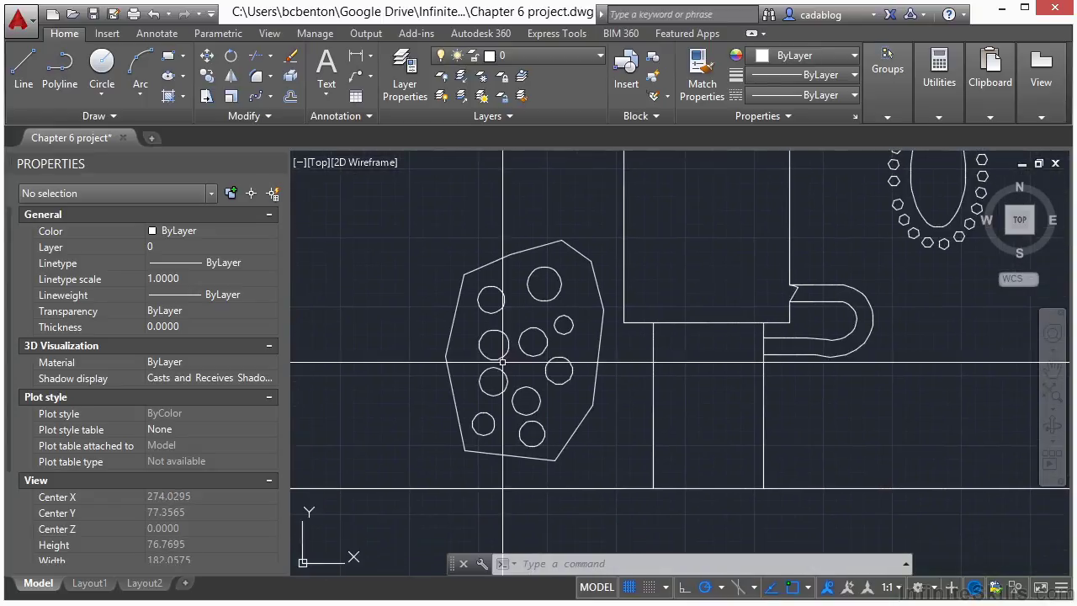
scroll(504, 360, "up", 2)
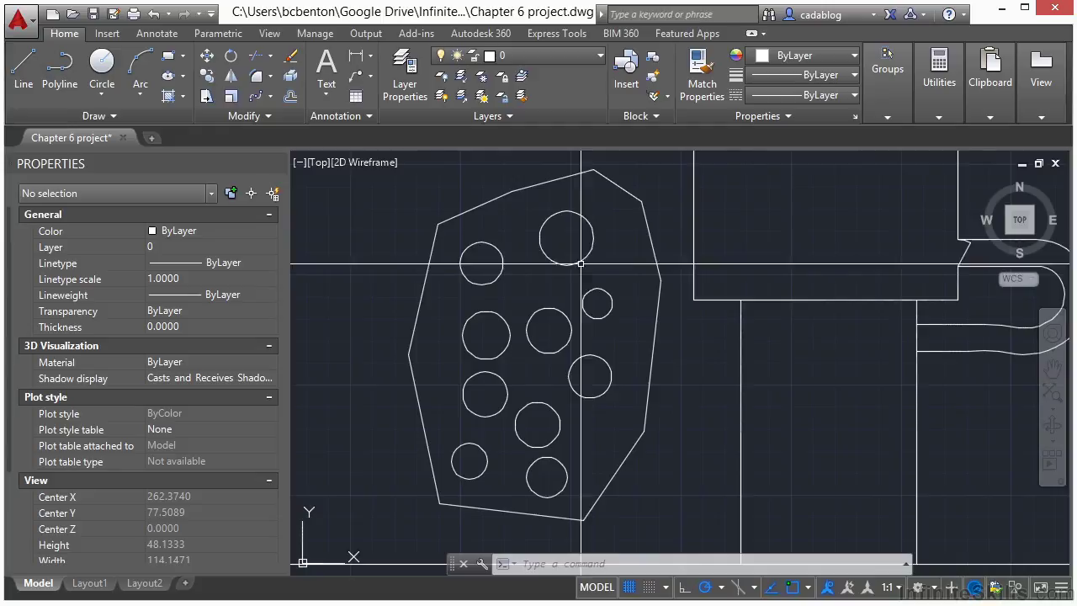
left_click(621, 243)
left_click(468, 468)
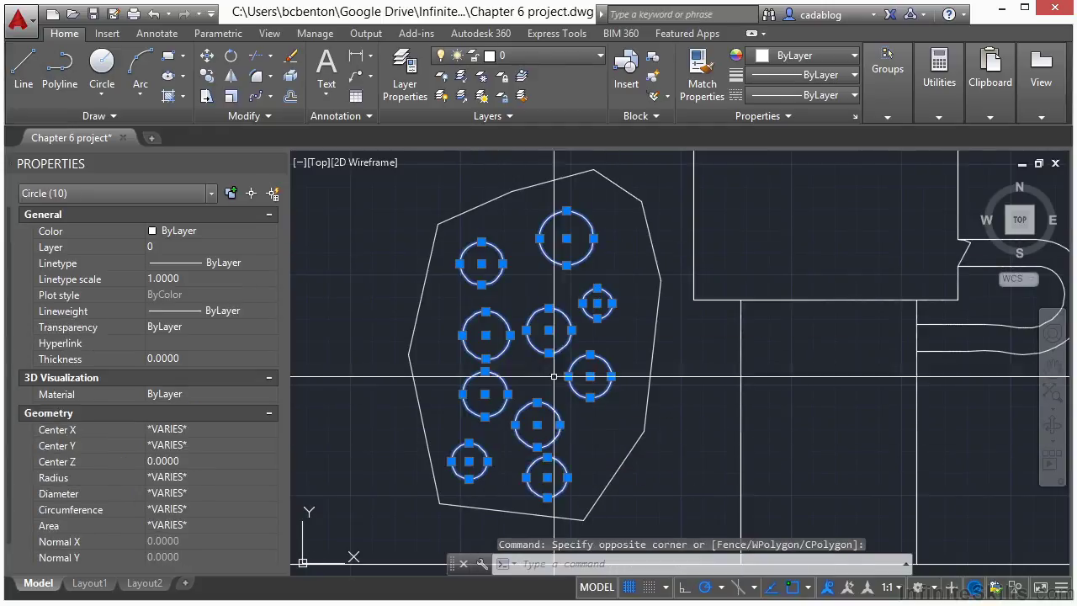
left_click(291, 57)
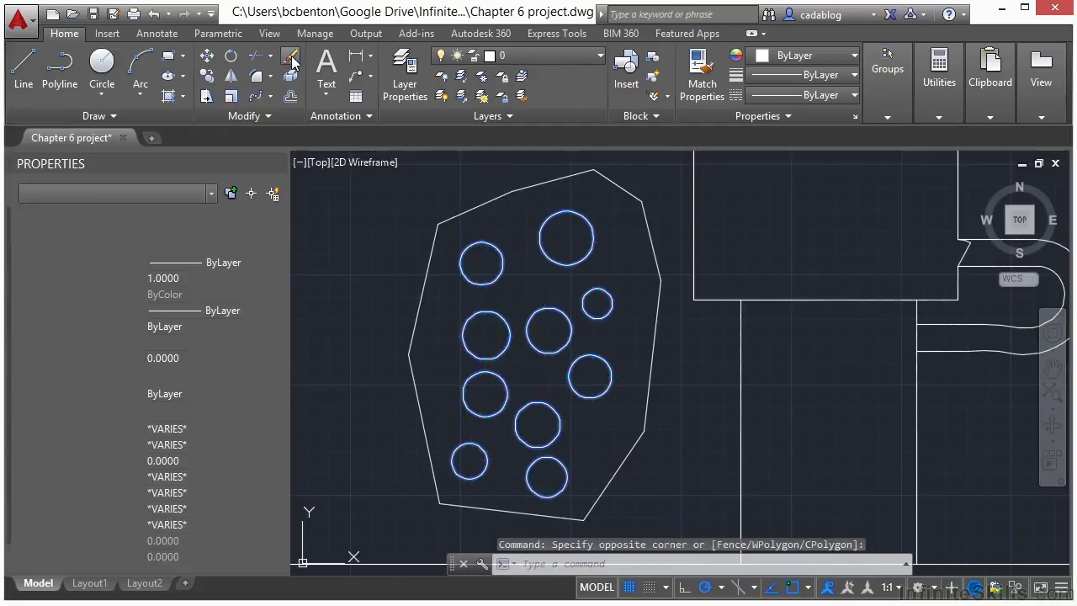
Set the fillet radius to 10 and fillet the upper-left corner of the irregular closed polyline.
left_click(491, 201)
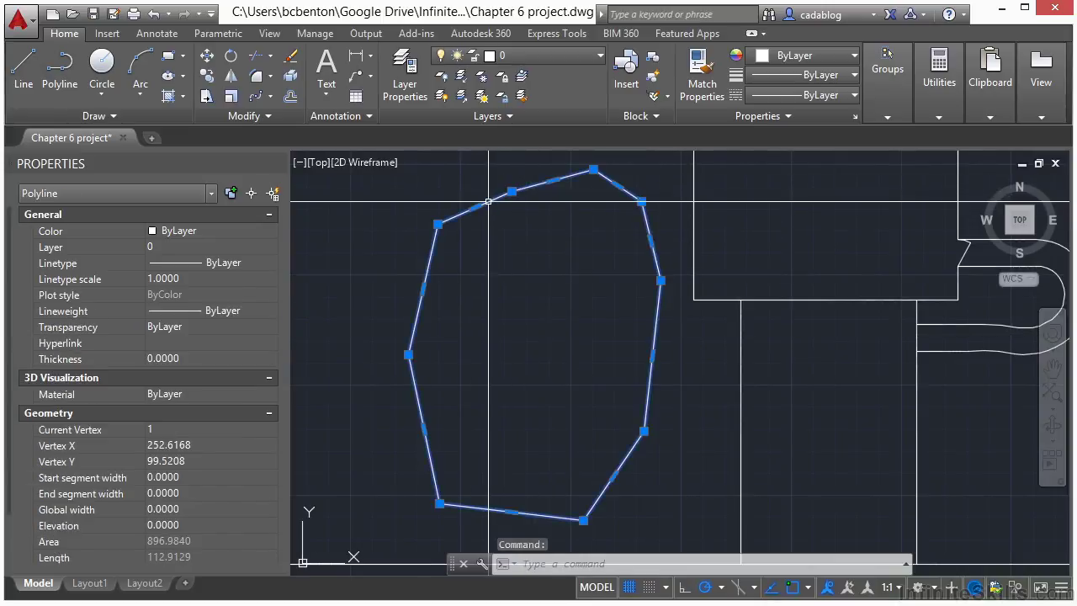
key("Escape")
middle_click_drag(460, 257, 523, 277)
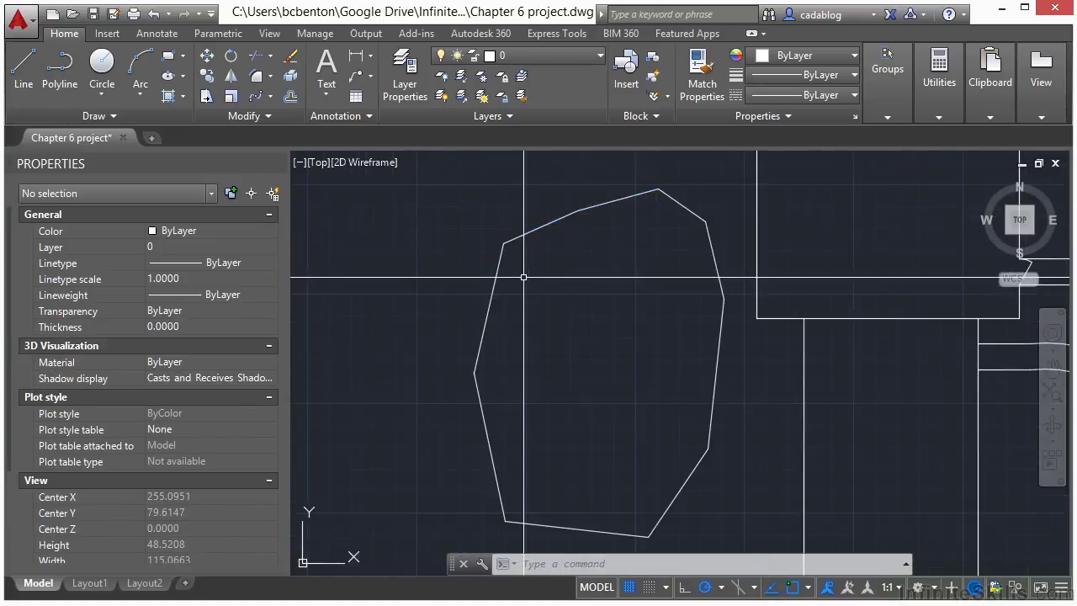
type("f")
key("Return")
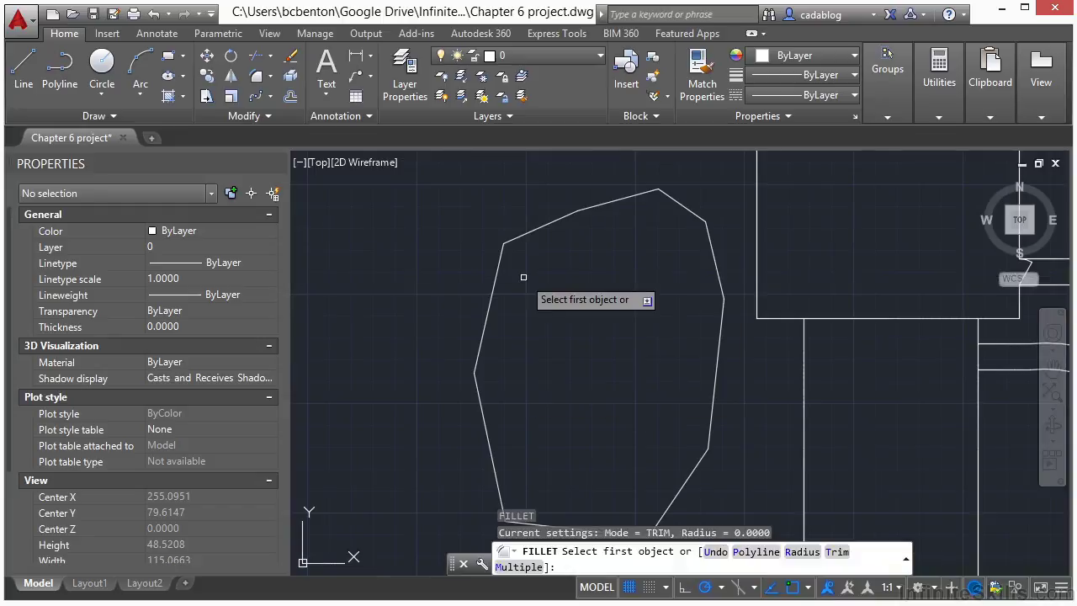
type("r")
key("Return")
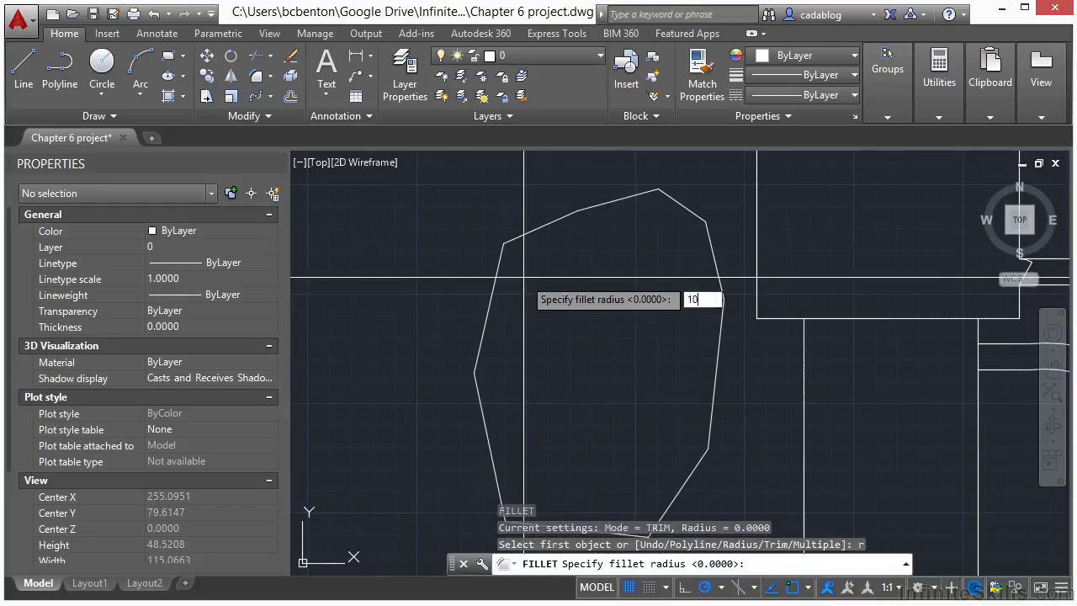
key("Return")
left_click(505, 269)
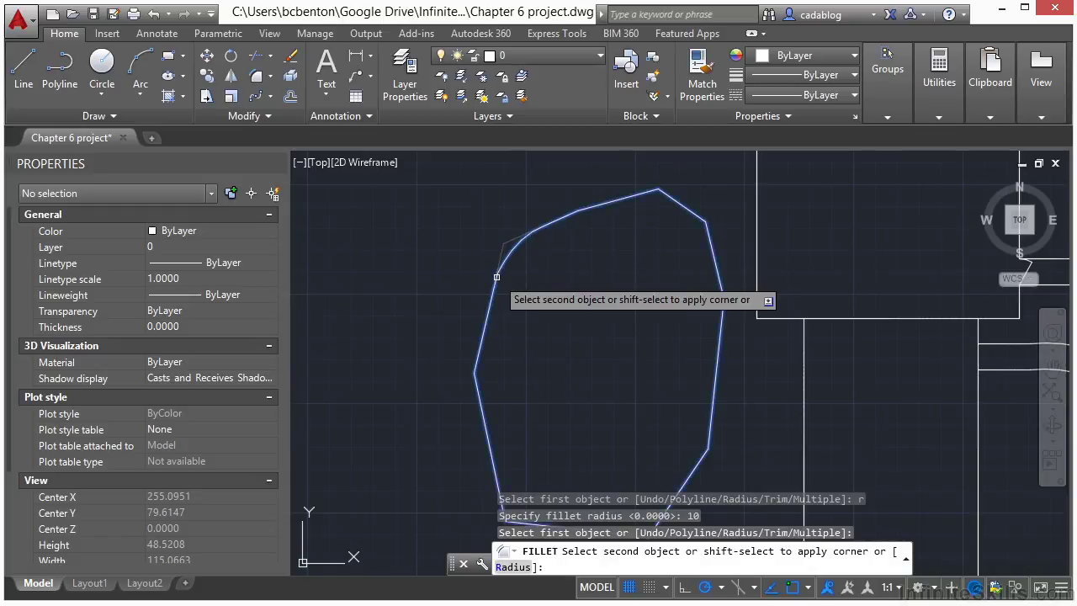
left_click(497, 276)
Fillet the closed polyline's westernmost corner and its topmost corner with radius 10.
key("Return")
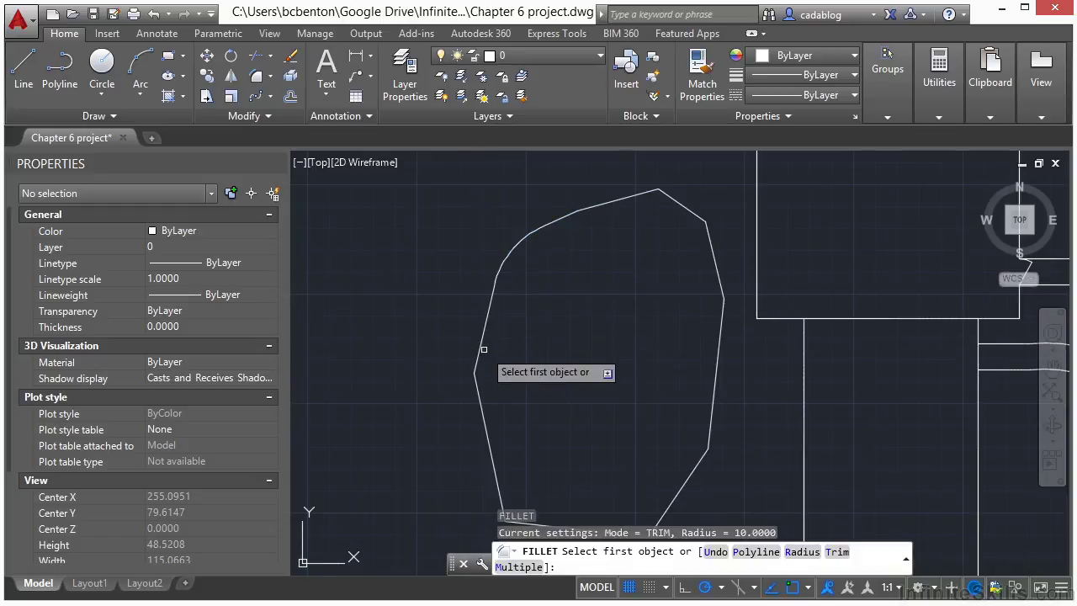
left_click(481, 348)
left_click(486, 411)
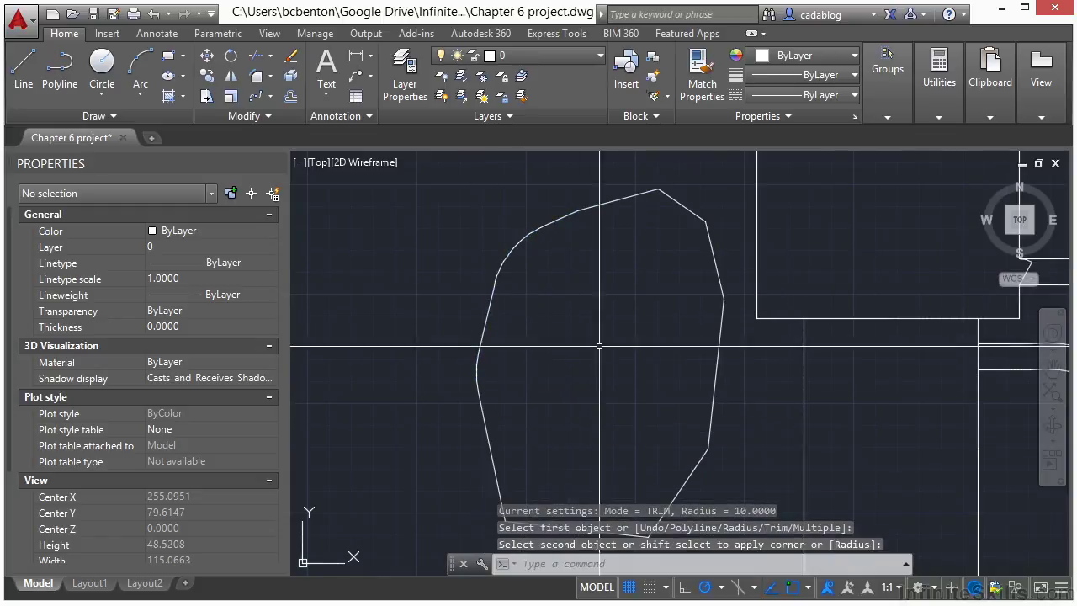
key("Return")
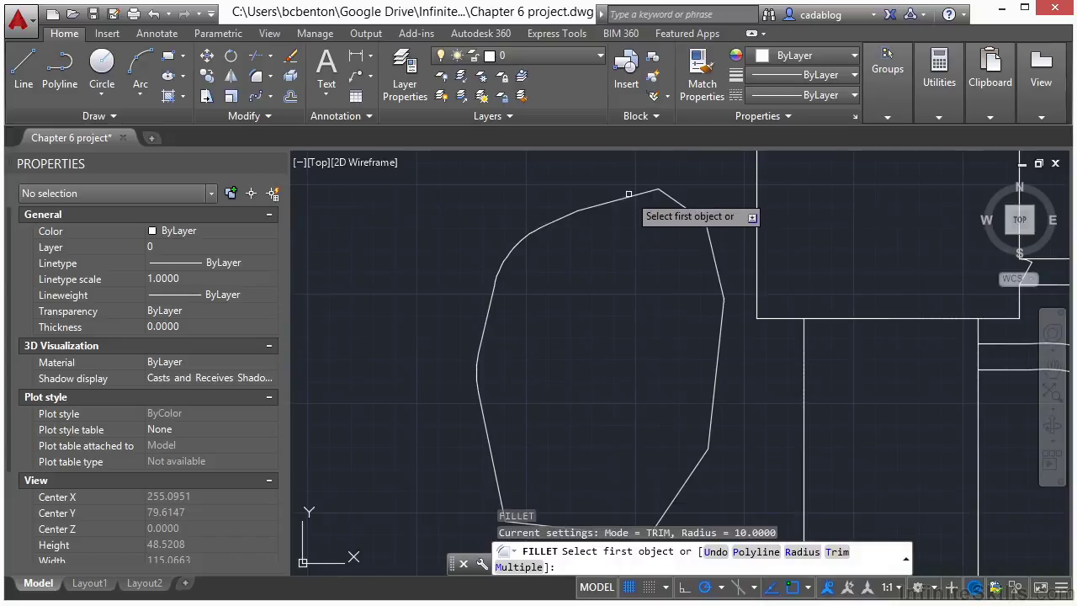
left_click(633, 197)
left_click(677, 221)
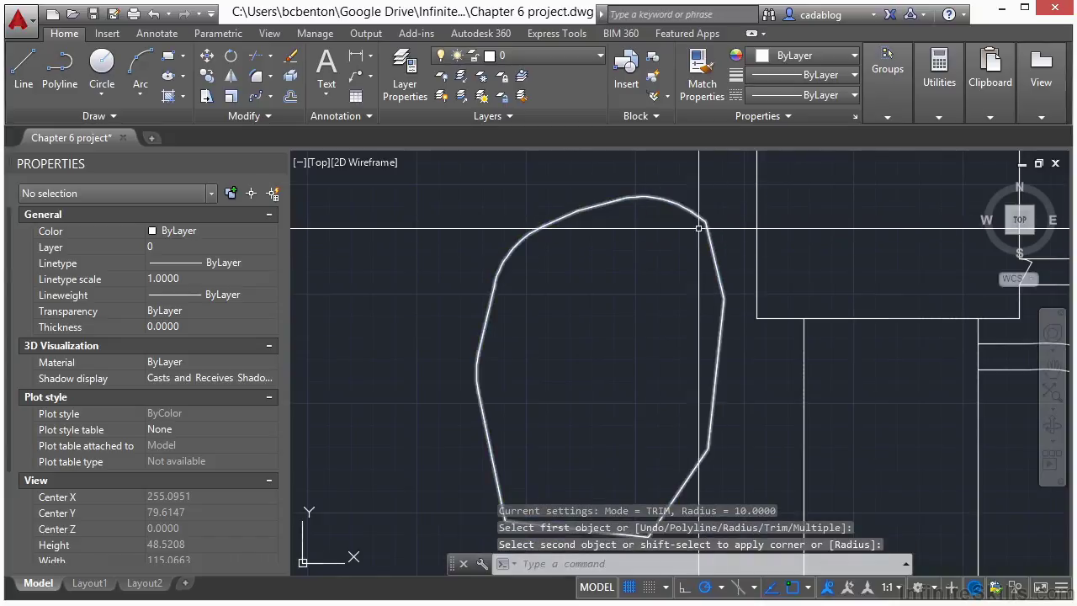
Try to fillet the closed polyline's upper-right corner, next to the rounded top, with radius 10.
key("Return")
left_click(700, 218)
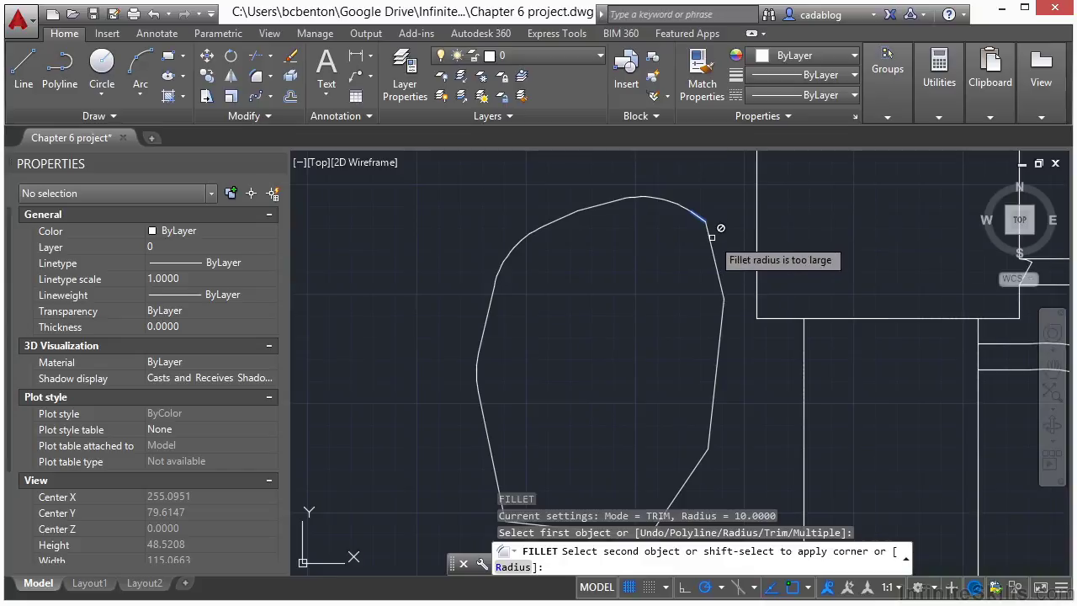
scroll(671, 235, "up", 5)
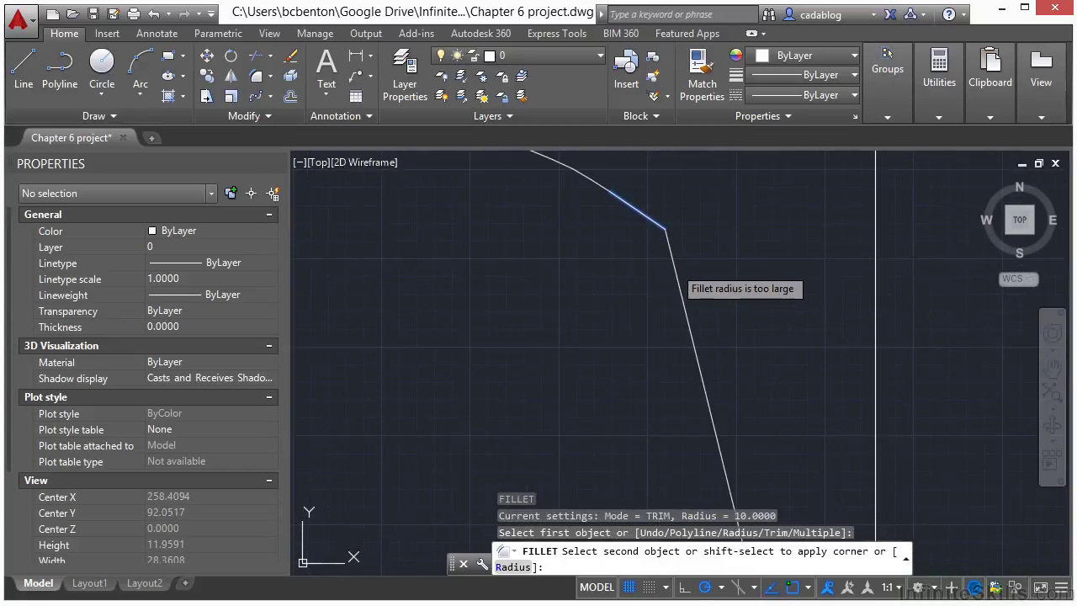
left_click(675, 269)
Fillet the closed polyline's easternmost corner and its lower-right corner with radius 10.
key("Return")
left_click(675, 272)
scroll(675, 272, "down", 2)
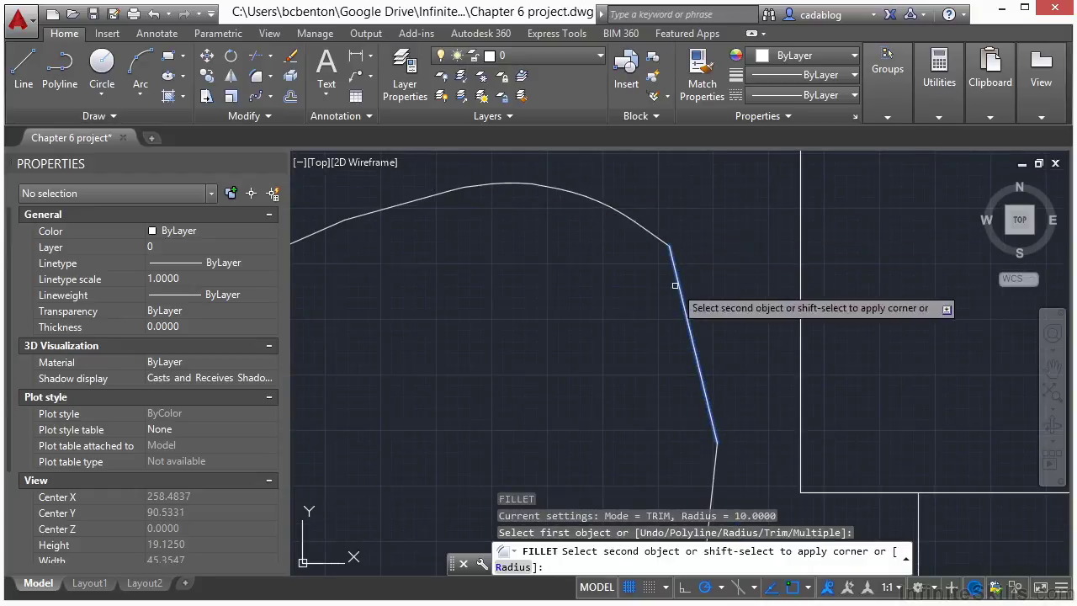
left_click(716, 470)
scroll(714, 469, "down", 2)
middle_click_drag(719, 390, 716, 178)
key("Return")
left_click(693, 389)
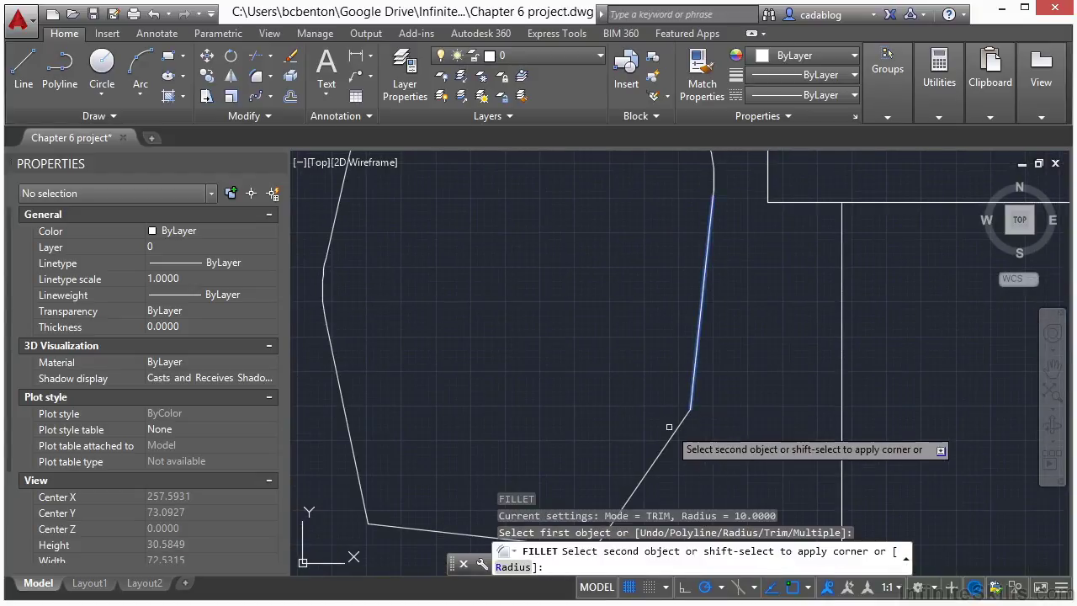
left_click(679, 423)
scroll(661, 356, "down", 2)
scroll(656, 321, "up", 2)
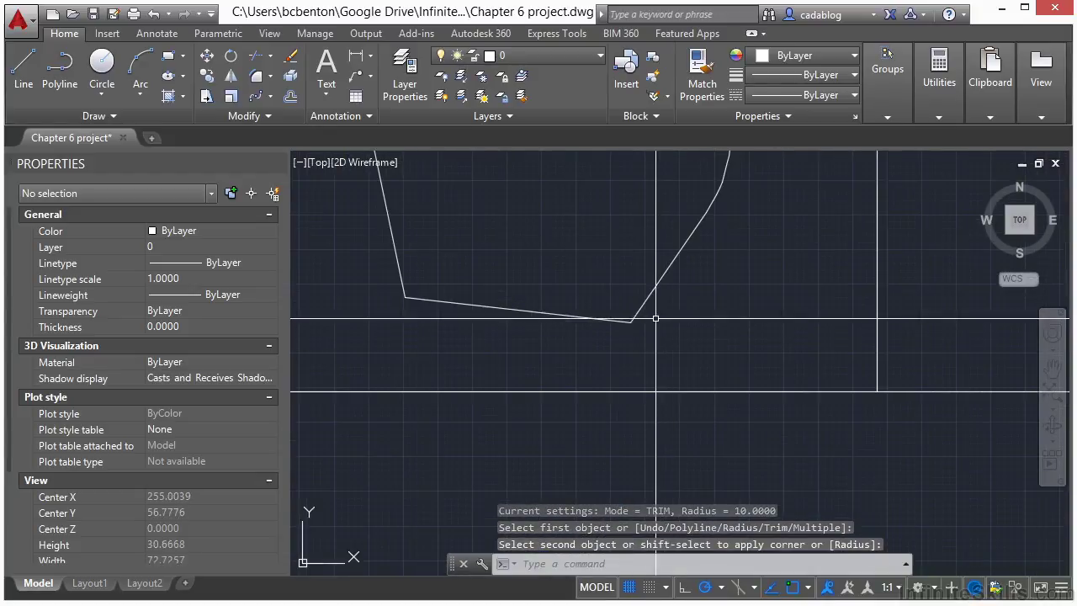
Fillet the closed polyline's bottom corner and its lower-left corner with radius 10.
key("Return")
left_click(647, 294)
left_click(613, 319)
key("Return")
left_click(459, 305)
left_click(403, 278)
middle_click_drag(559, 239, 588, 422)
scroll(350, 239, "up", 4)
scroll(431, 270, "down", 4)
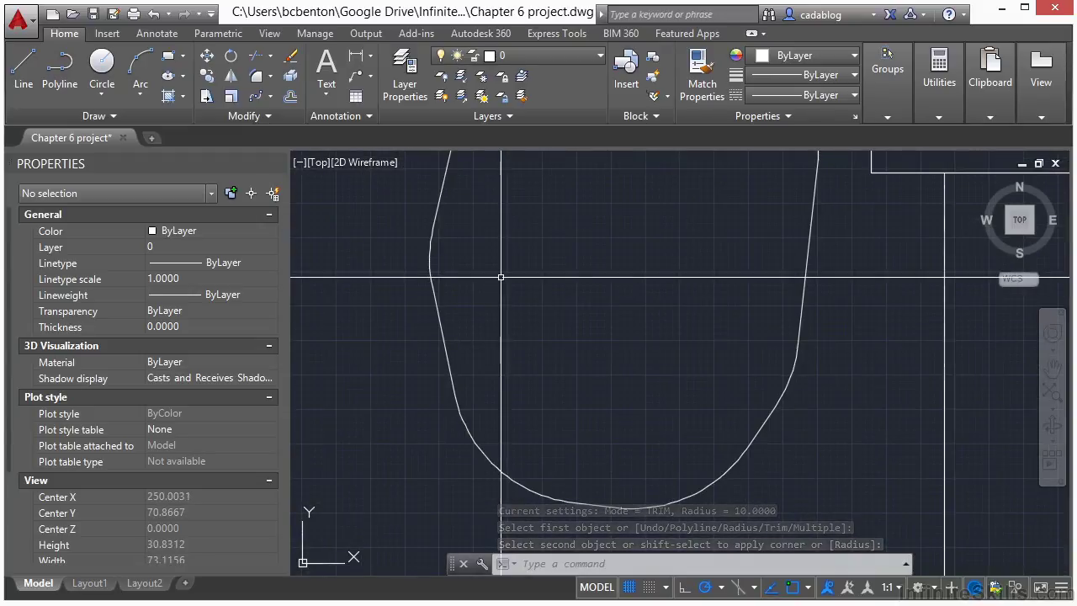
Try a radius 1 fillet on the closed polyline's remaining sharp upper-right corner and undo it.
key("Return")
type("r")
key("Return")
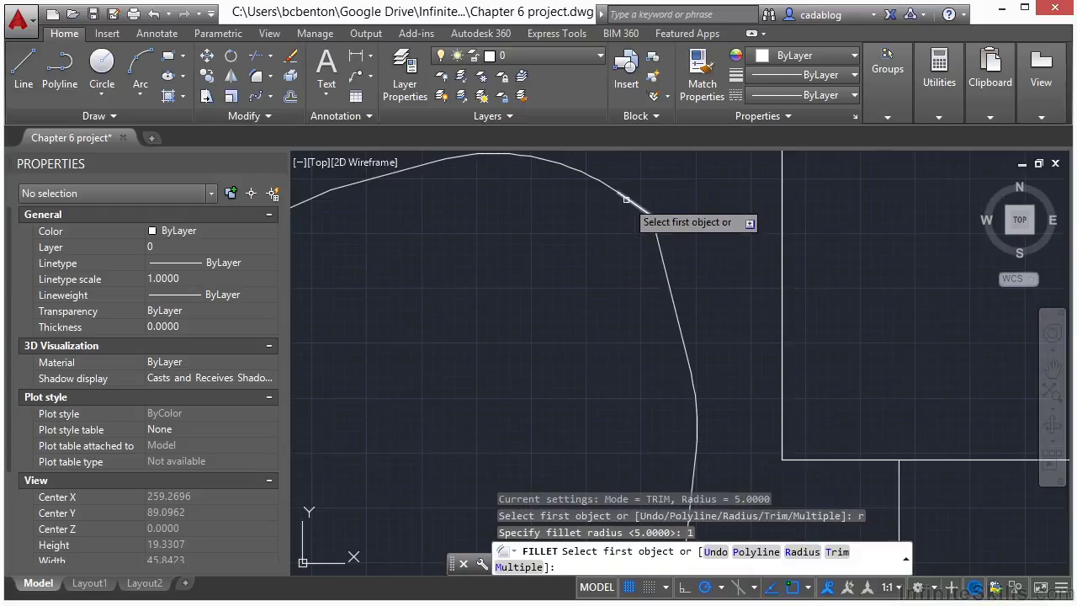
left_click(626, 199)
left_click(659, 234)
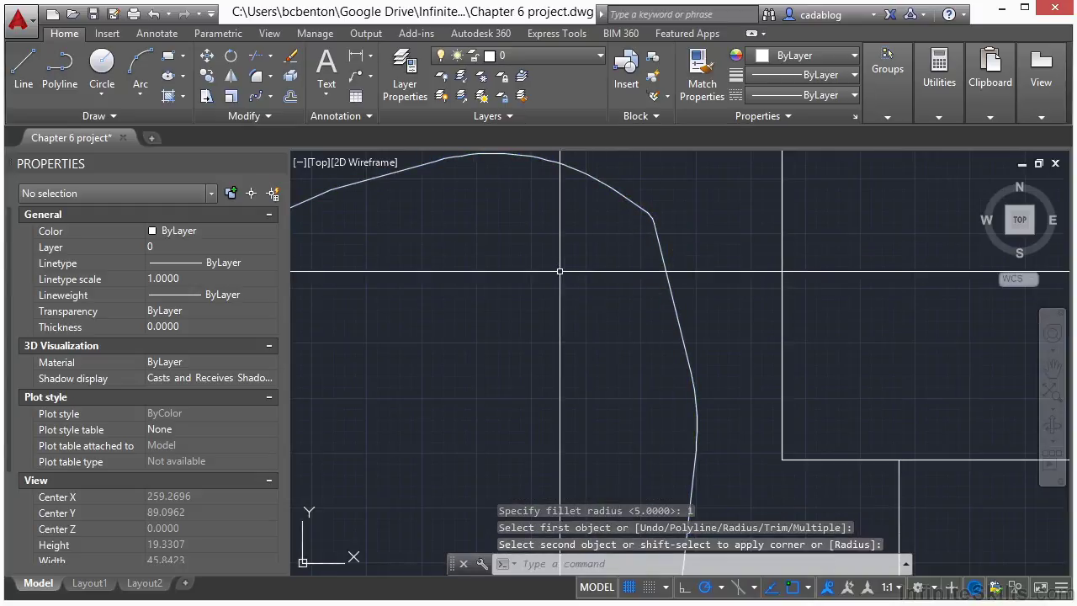
scroll(626, 233, "up", 5)
scroll(601, 240, "down", 8)
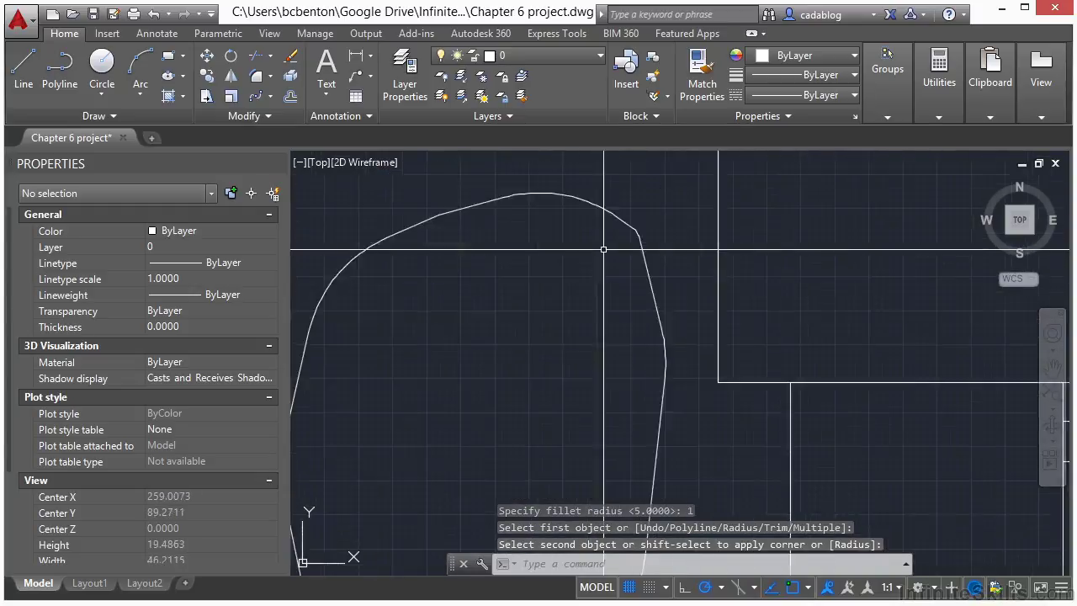
scroll(613, 270, "up", 3)
scroll(621, 280, "up", 2)
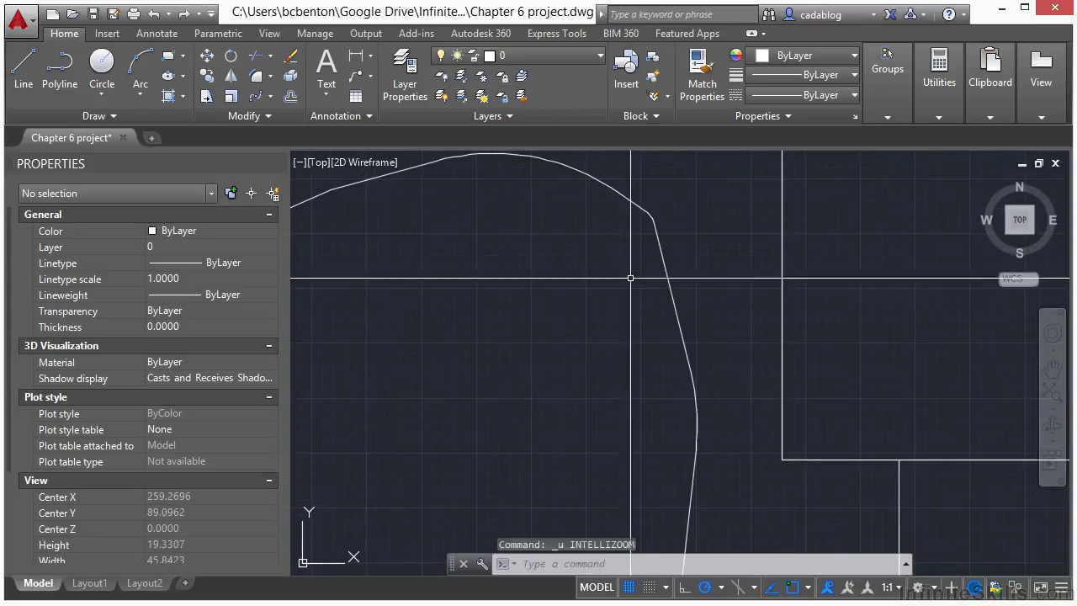
key("ctrl+z")
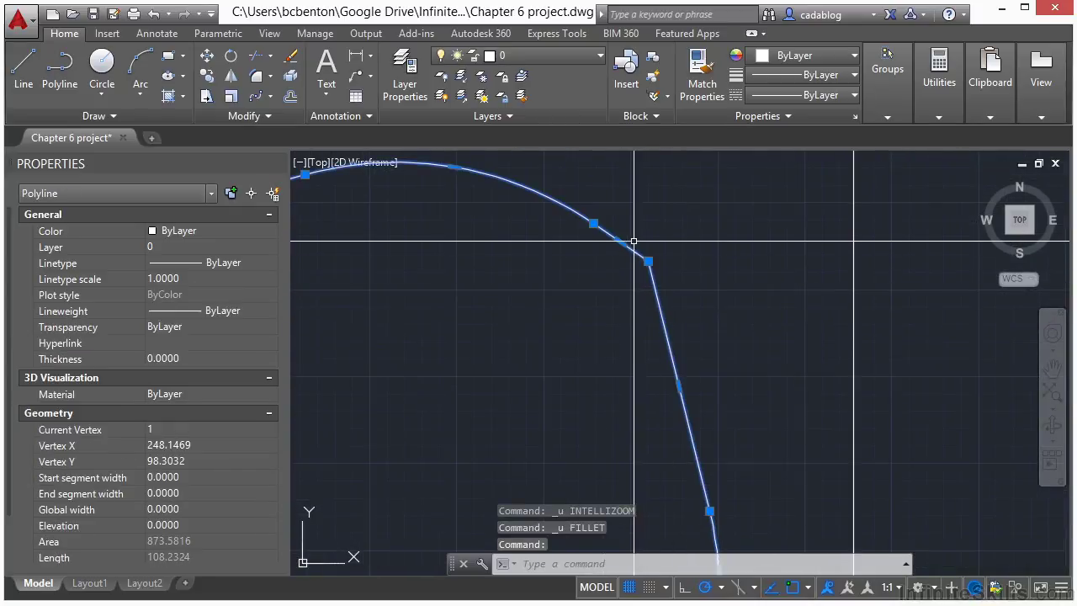
Stretch the closed polyline's sharp upper-right vertex downward to make the corner's angle shallower.
left_click(648, 260)
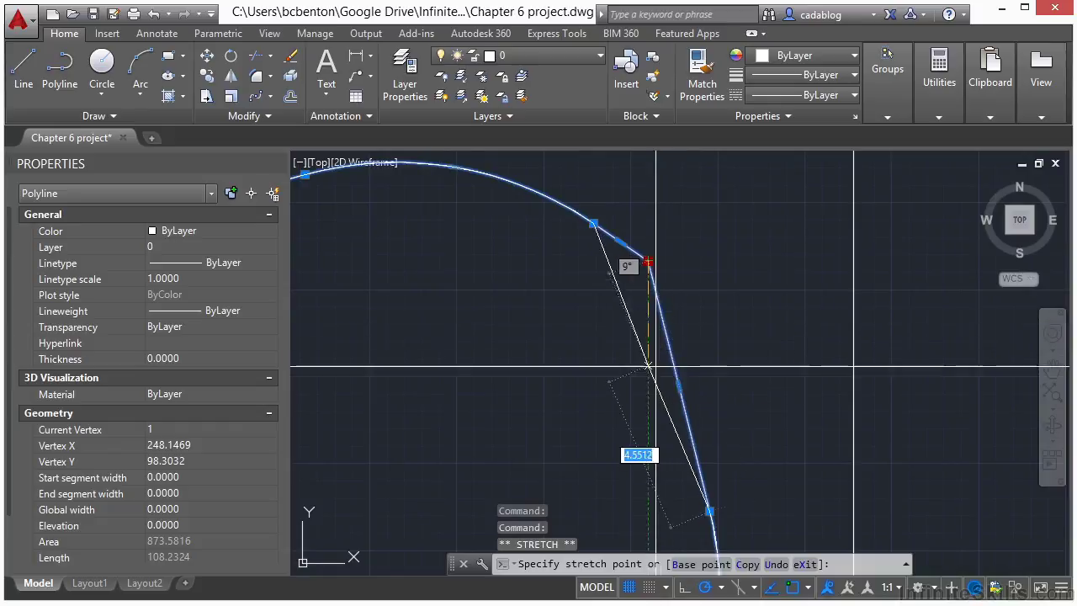
scroll(656, 368, "up", 4)
left_click(669, 344)
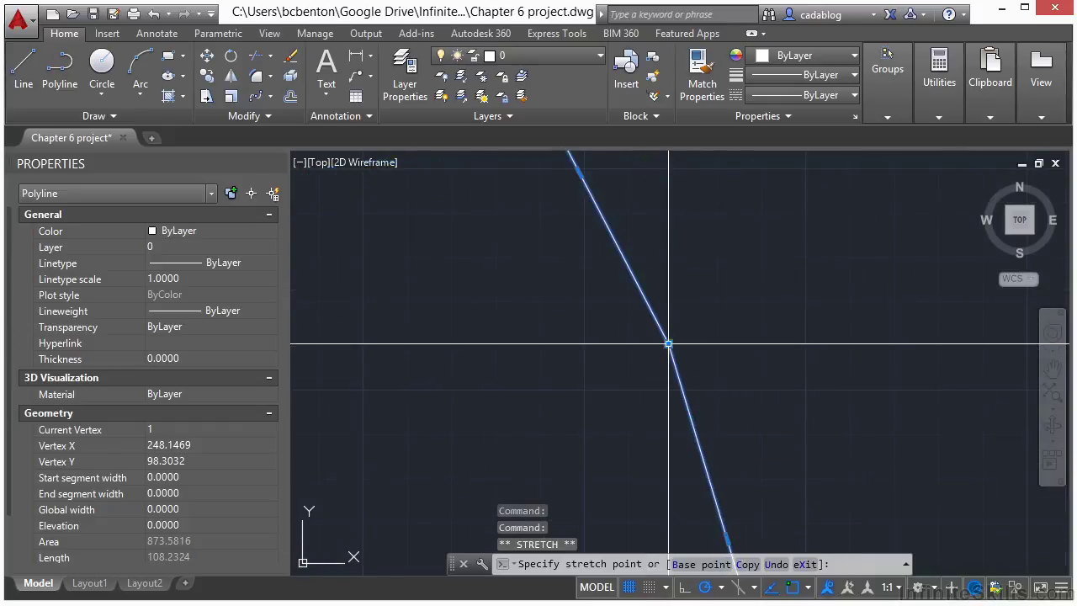
scroll(726, 300, "down", 4)
key("Escape")
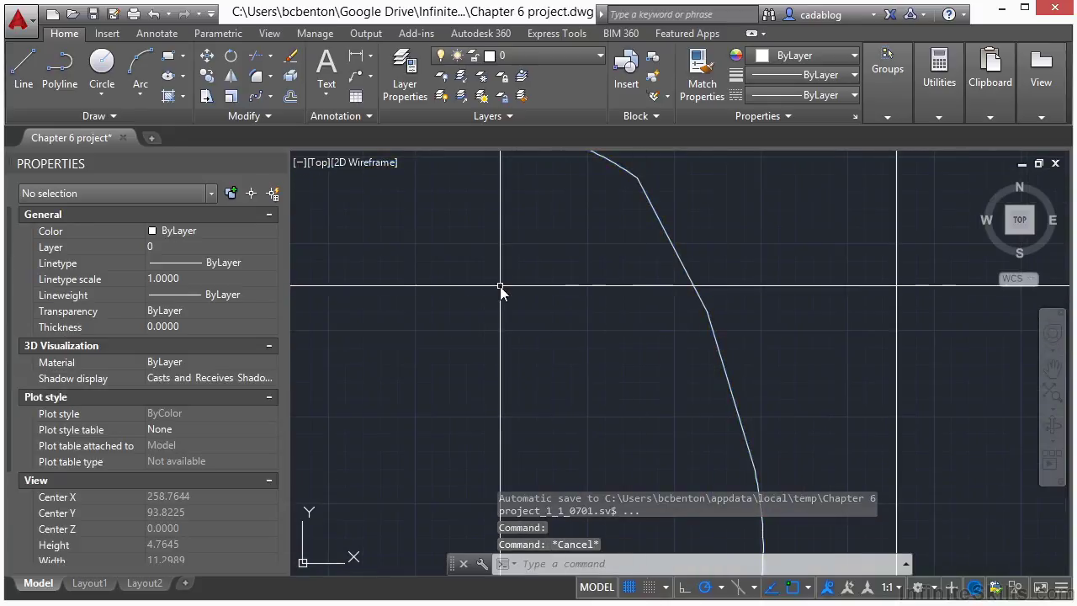
Set the fillet radius to 10 and fillet the closed polyline at the moved right-side vertex.
type("f")
key("Return")
type("r")
key("Return")
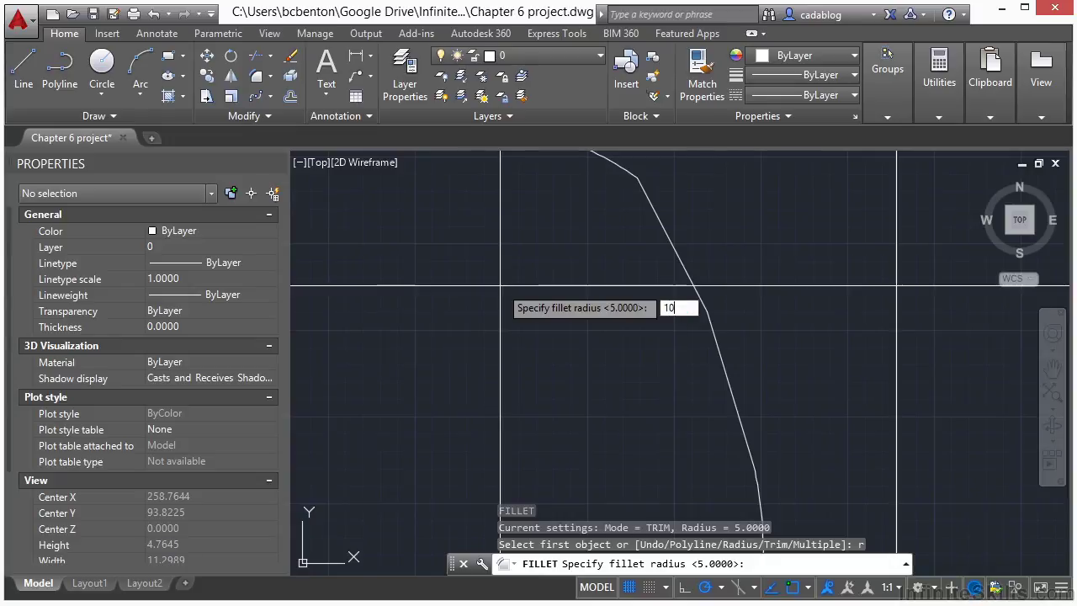
key("Return")
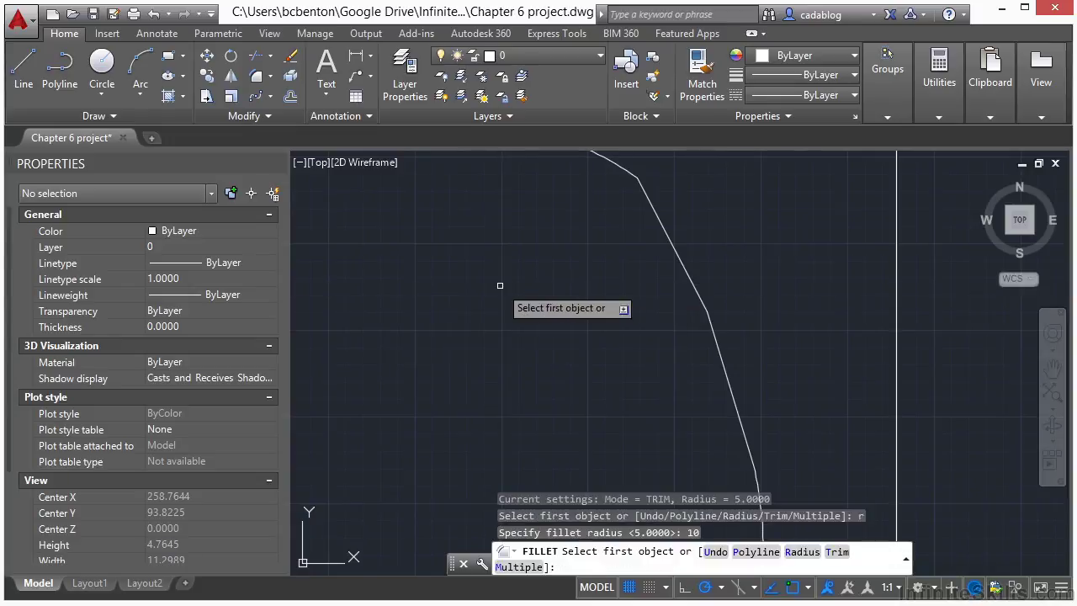
left_click(699, 291)
left_click(717, 342)
scroll(763, 330, "down", 2)
scroll(749, 311, "up", 4)
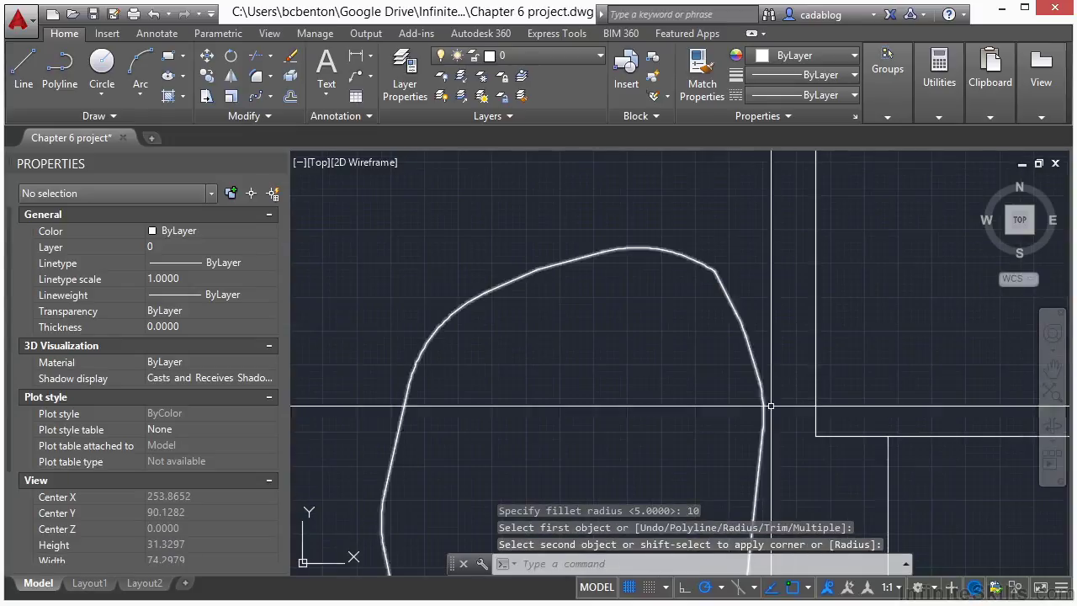
Try to fillet the corner between the closed polyline's top arc and the adjoining right-hand segment with radius 10.
key("Return")
left_click(723, 289)
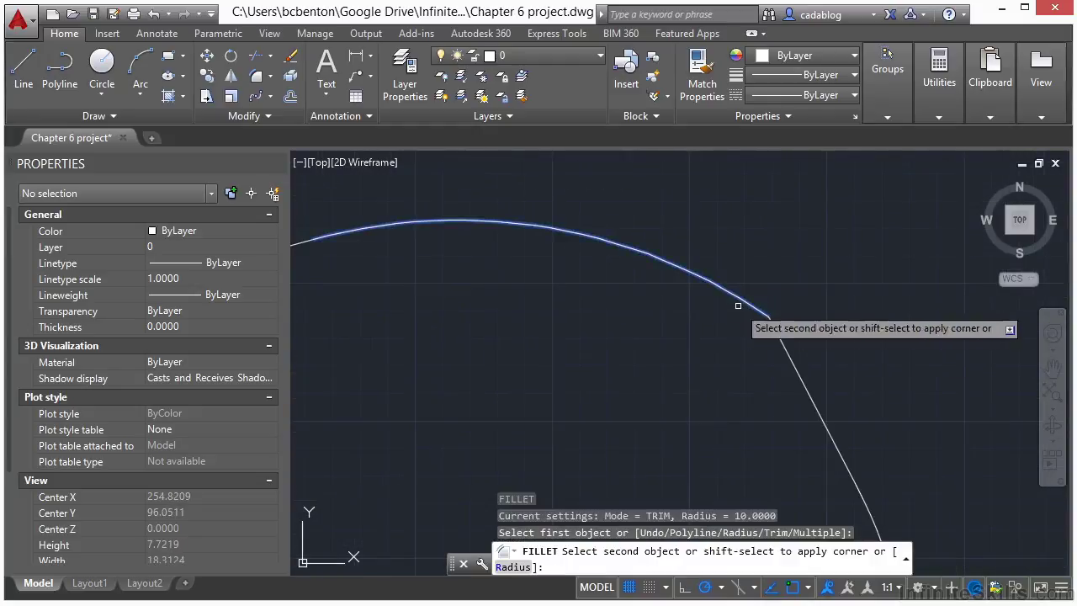
left_click(743, 320)
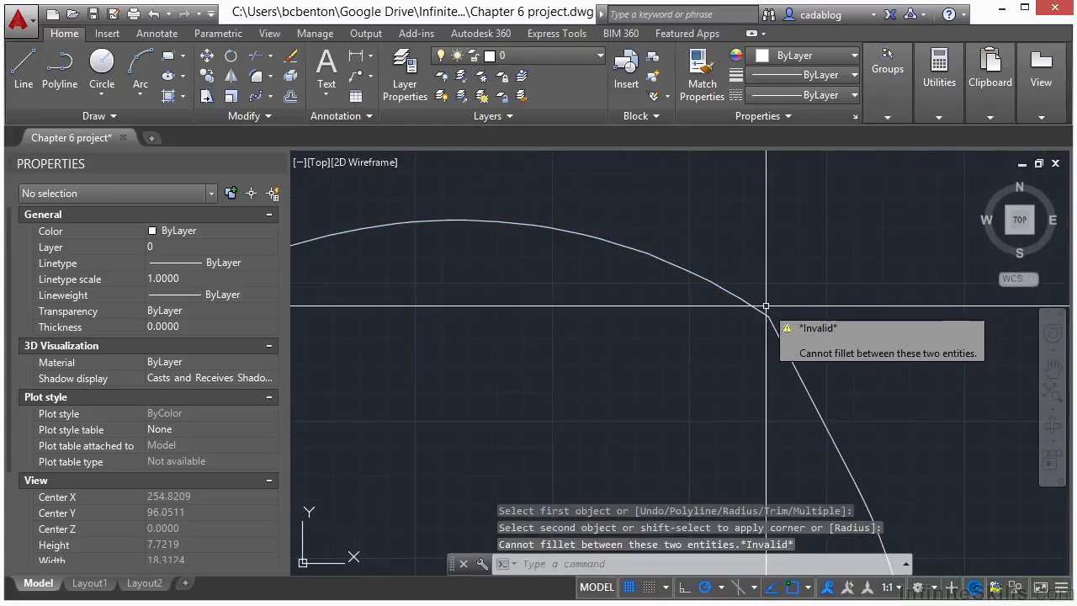
Stretch the sharp vertex beside the closed polyline's top arc slightly down and inward to smooth the outline.
left_click(767, 317)
left_click(739, 336)
key("Escape")
scroll(757, 293, "down", 5)
mouse_move(760, 240)
middle_mouse_down()
mouse_move(706, 269)
mouse_move(681, 321)
mouse_move(639, 127)
middle_mouse_up()
scroll(524, 267, "down", 2)
middle_click_drag(578, 256, 578, 269)
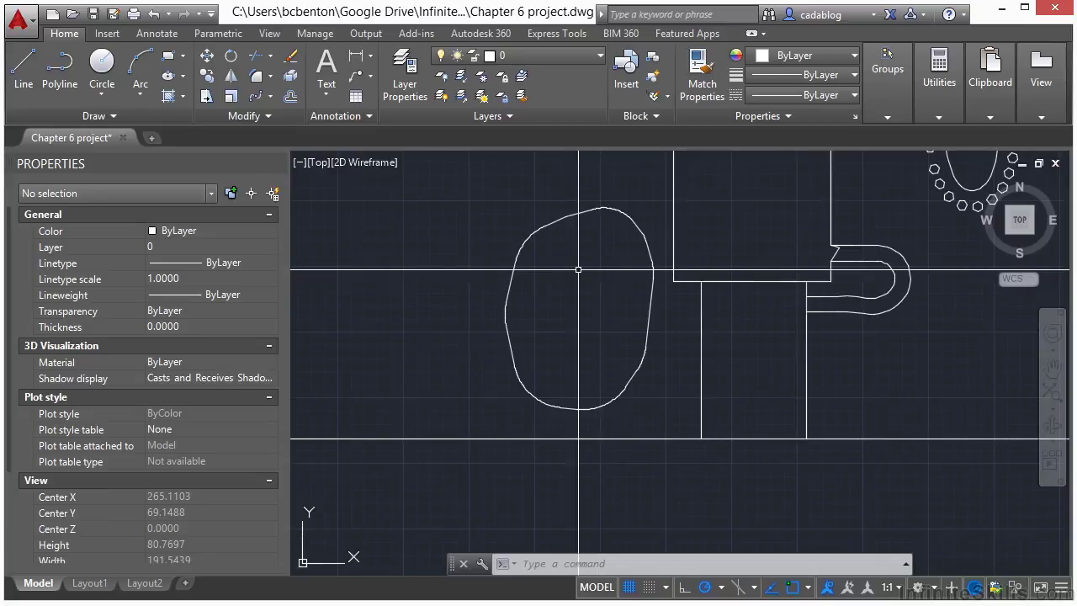
Offset the closed polyline inward by a distance of 1.
key("Return")
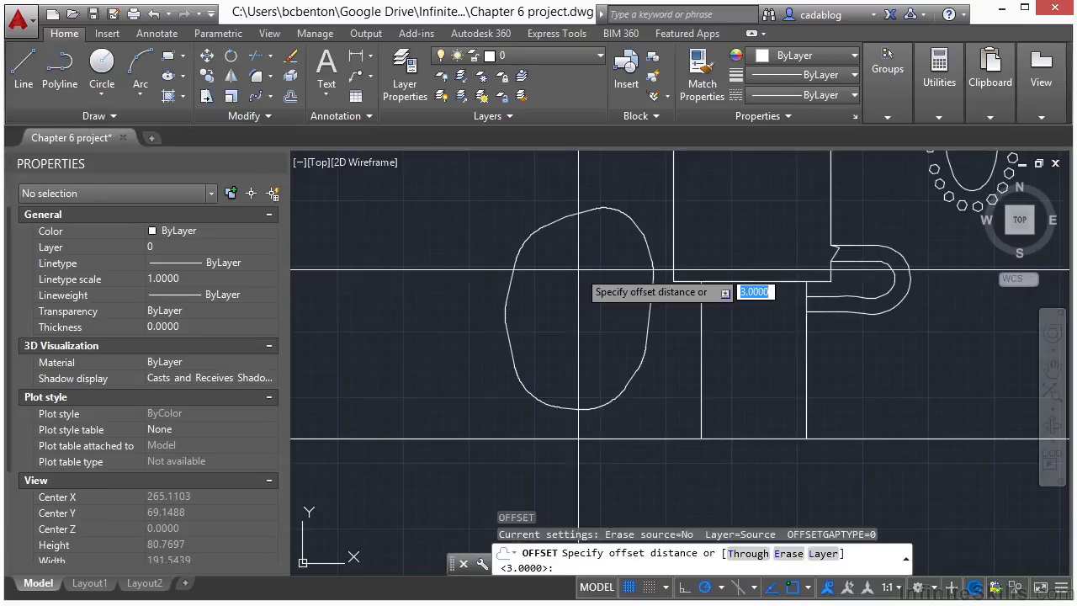
key("Return")
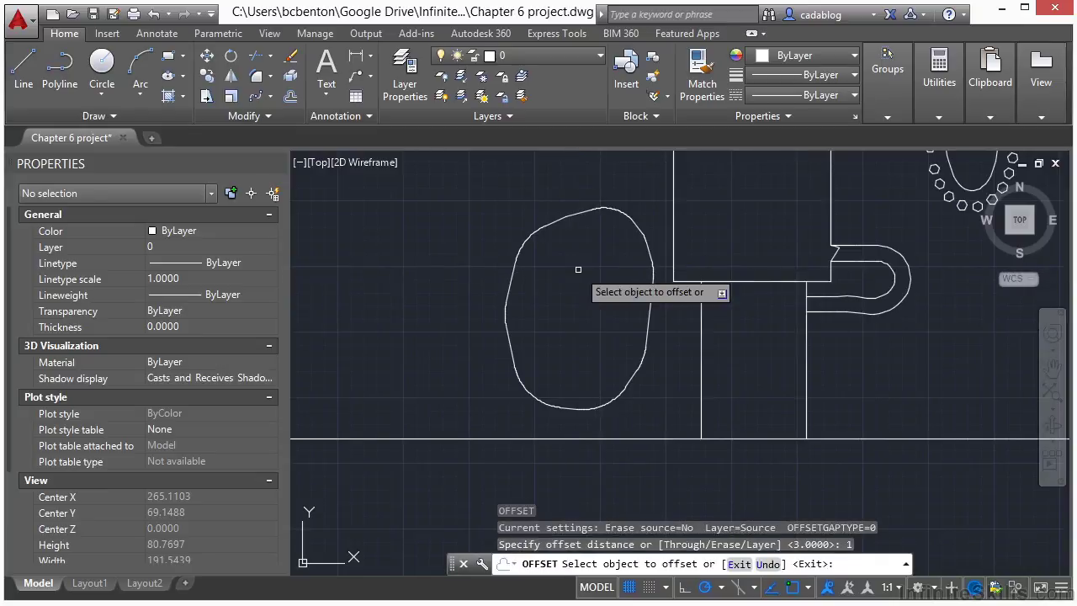
left_click(562, 218)
left_click(572, 243)
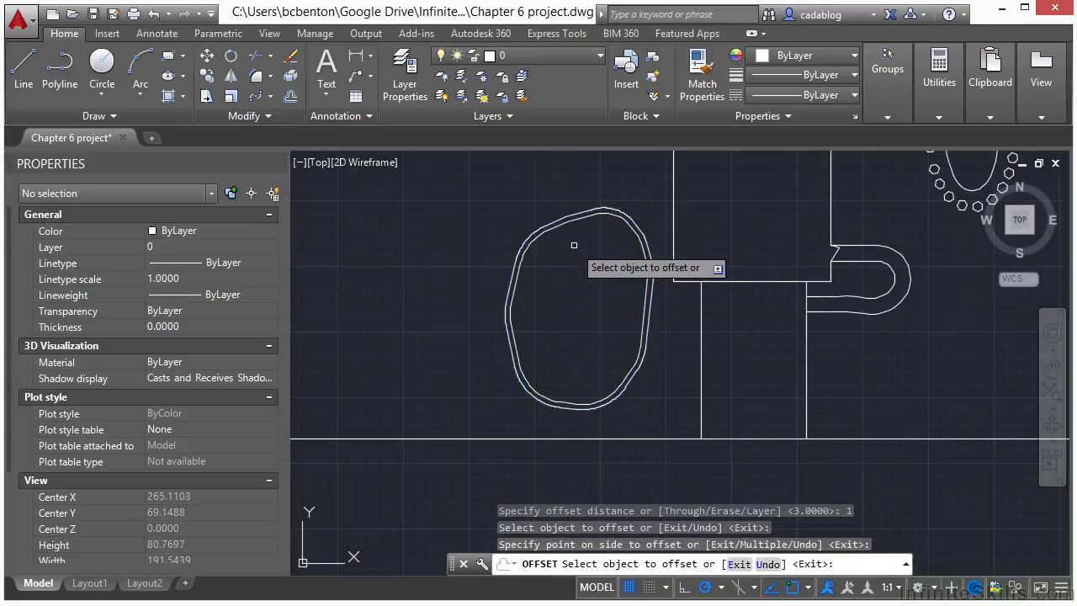
key("Return")
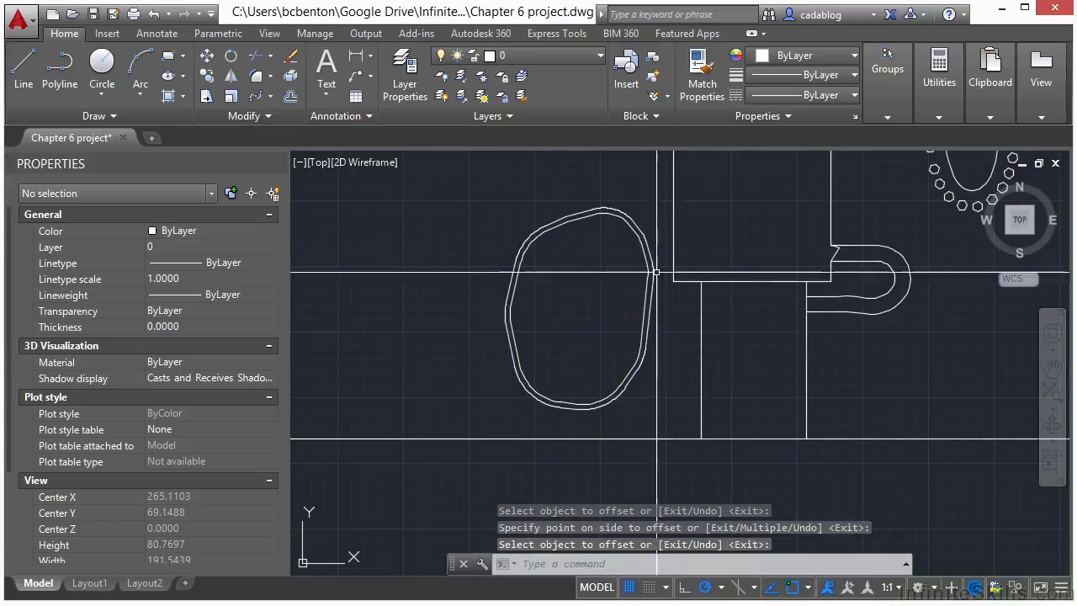
Draw a circle of radius 2 inside the upper-left part of the offset closed polyline.
type("c")
key("Return")
left_click(558, 260)
scroll(552, 262, "up", 4)
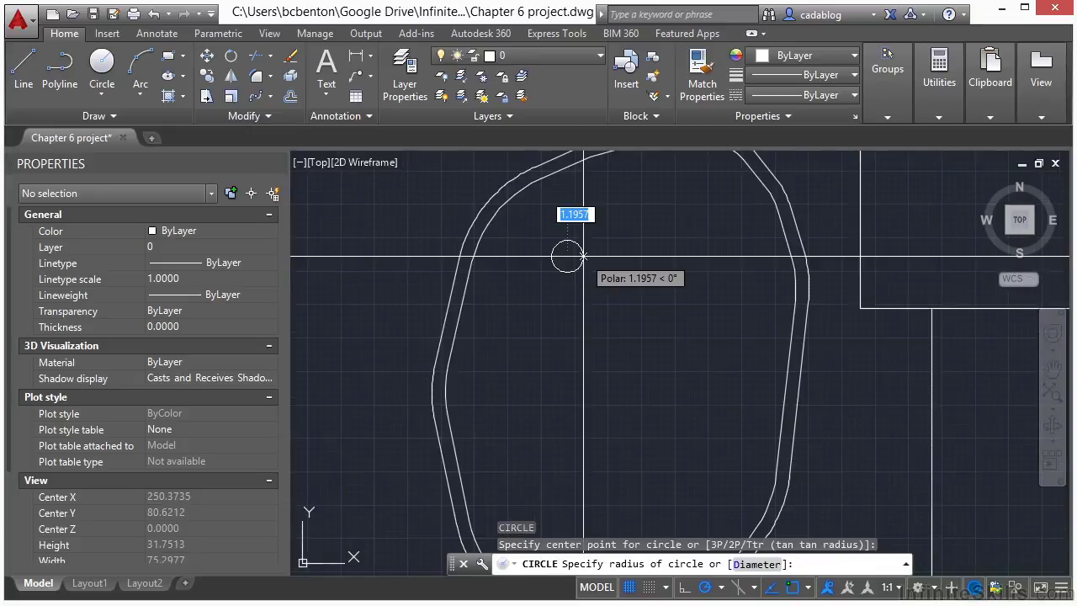
key("Return")
scroll(583, 261, "down", 2)
scroll(538, 220, "up", 3)
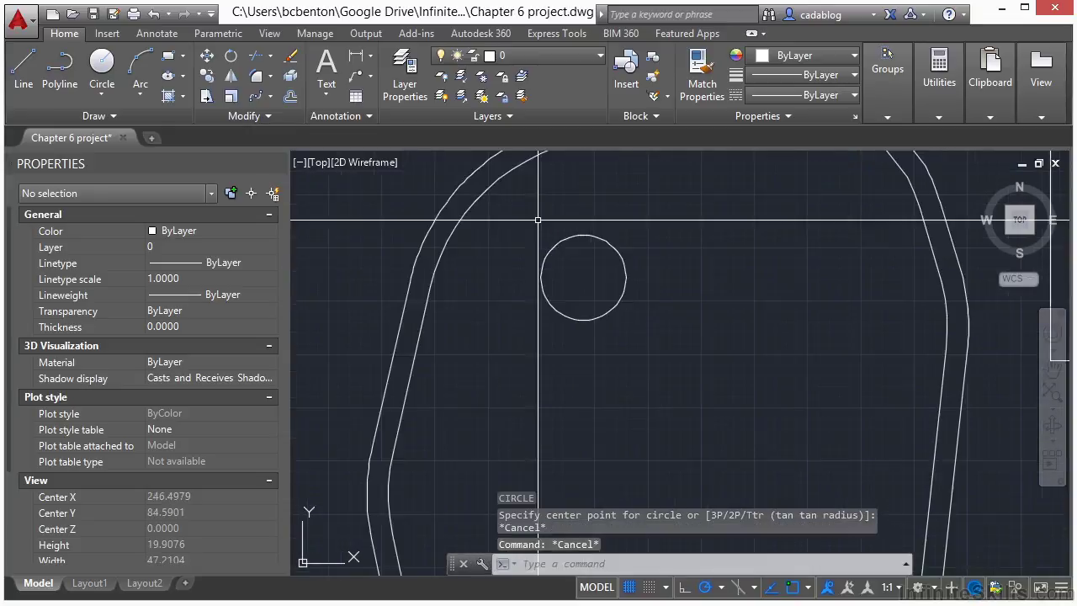
Draw a circle of radius 4 concentric with the radius 2 circle.
key("Return")
key("Return")
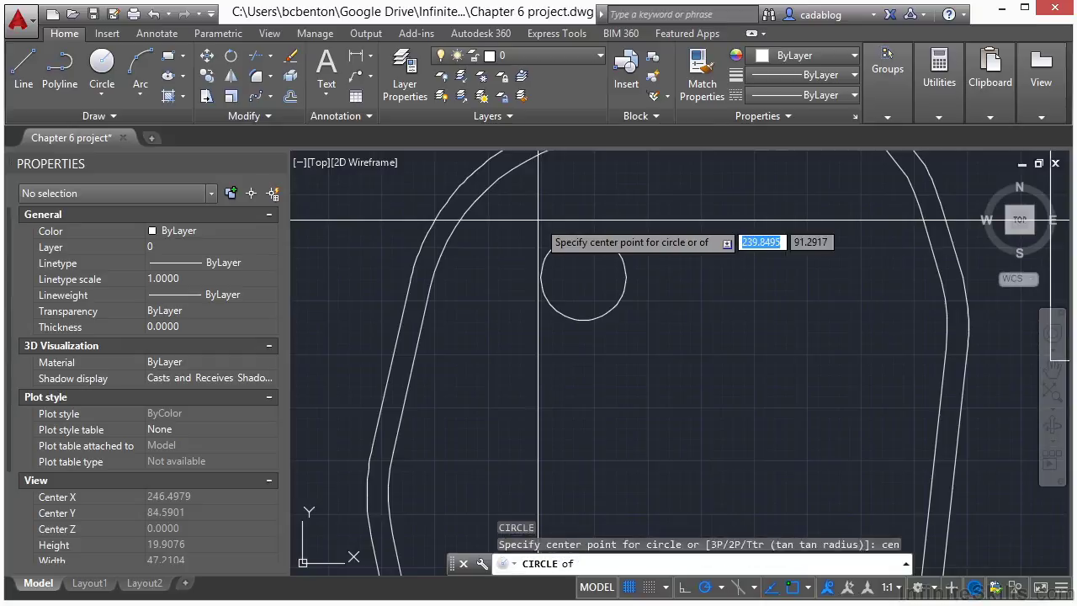
left_click(583, 278)
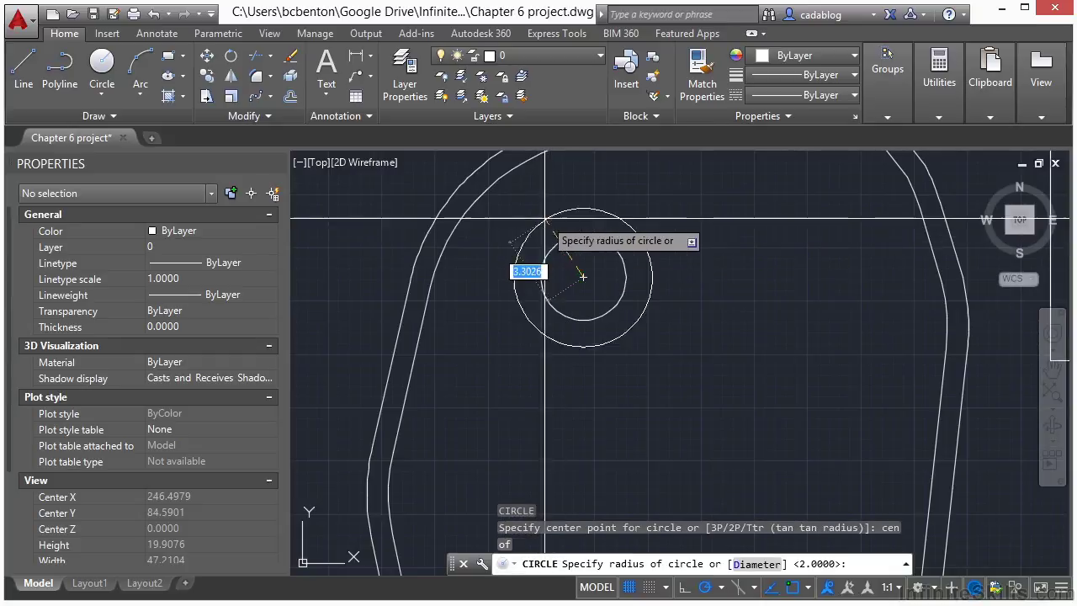
type("4")
key("Return")
Draw a circle of radius 0.5 centred on the upper-left edge of the radius 4 circle, using the nearest snap.
type("c")
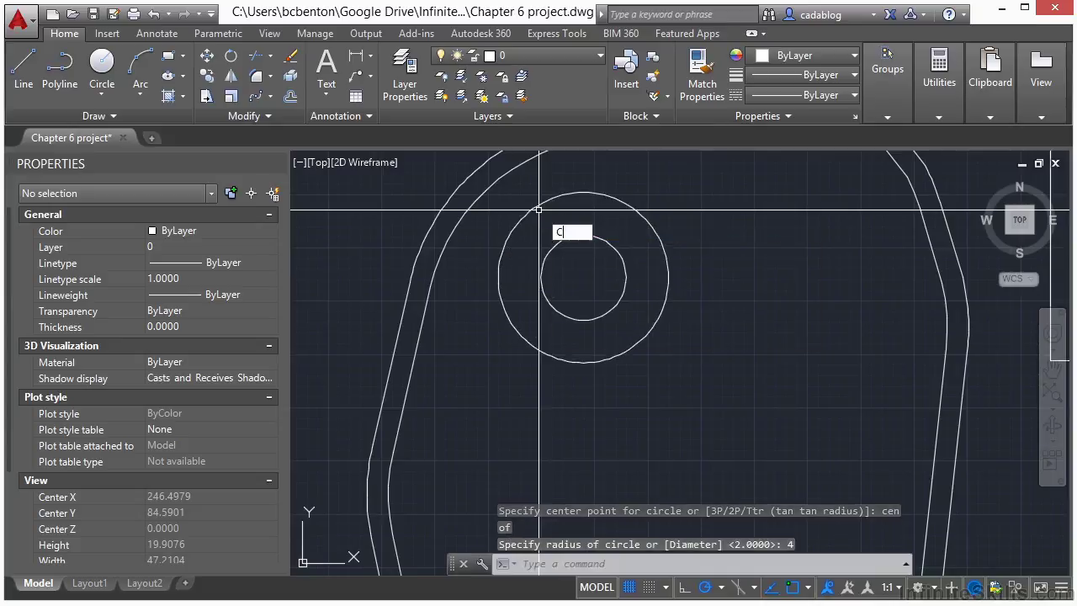
key("Return")
type("nea")
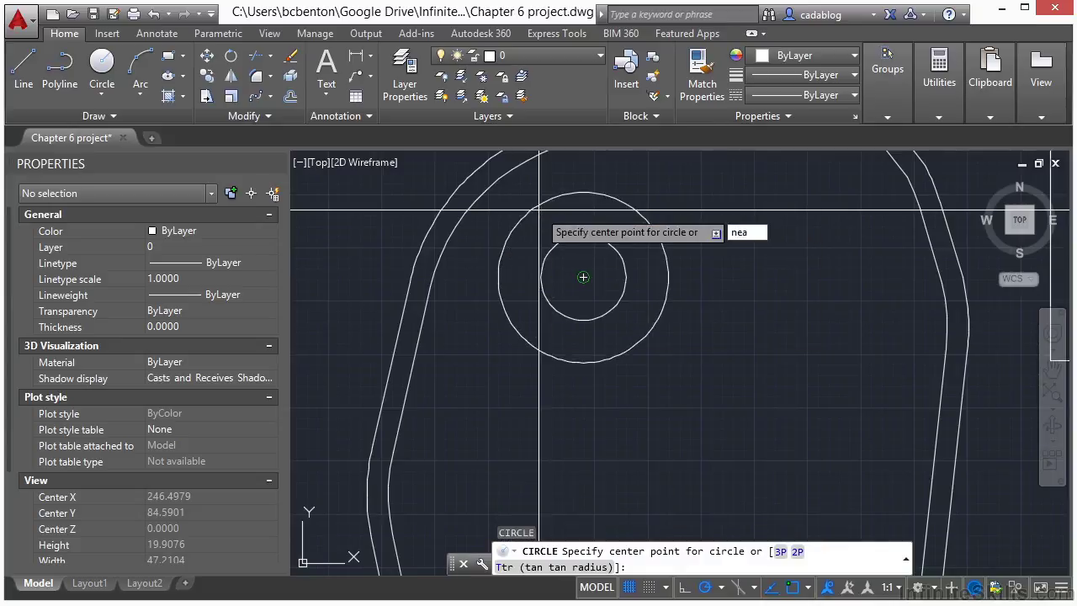
key("Return")
left_click(522, 221)
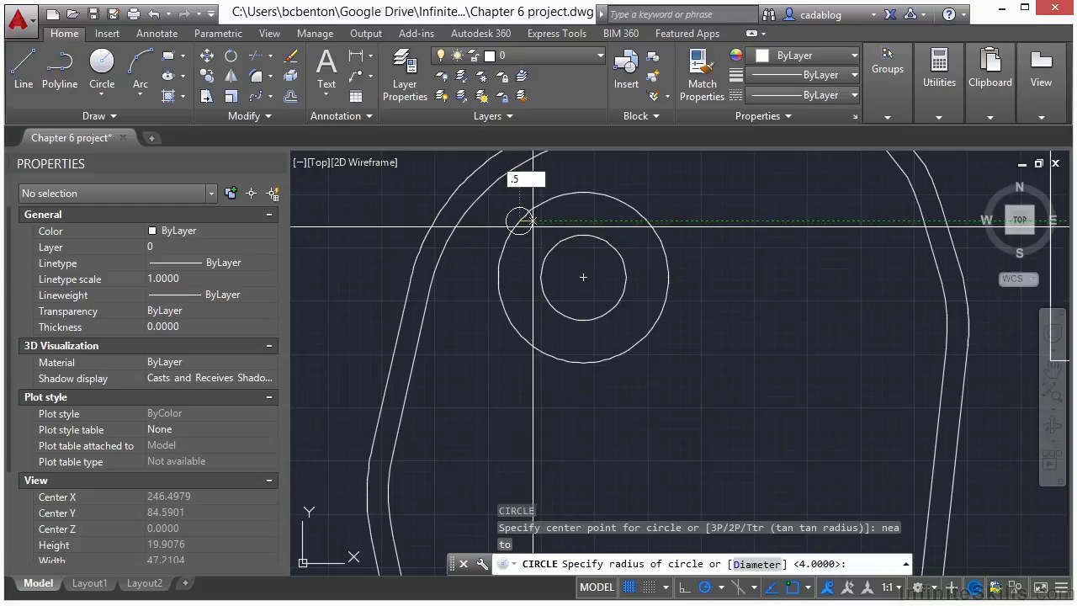
key("Return")
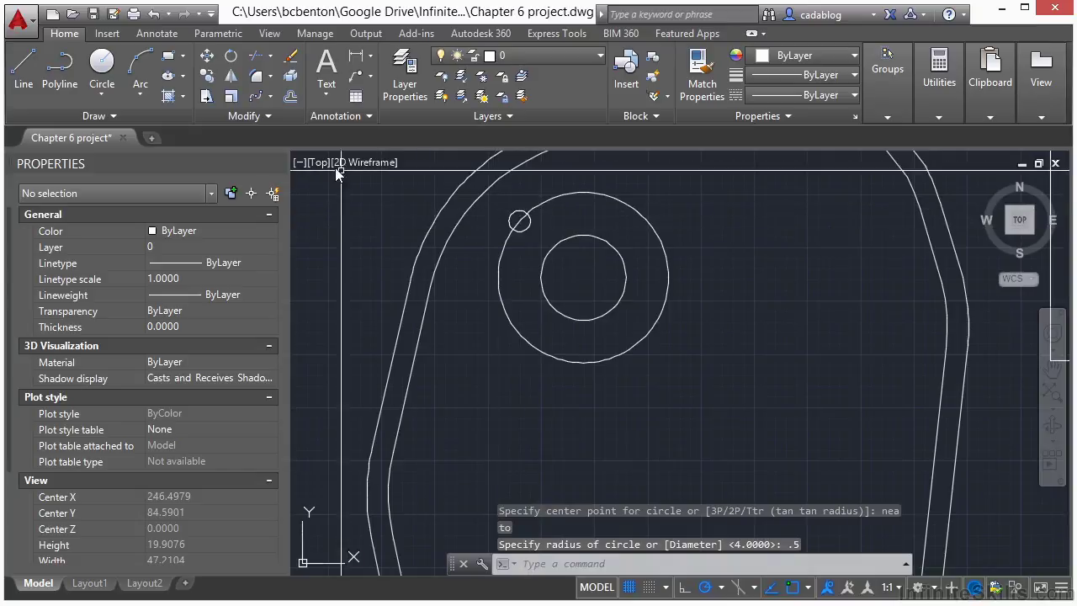
Create a polar array of the radius 0.5 circle with 8 items around the centre of the concentric circles.
left_click(270, 97)
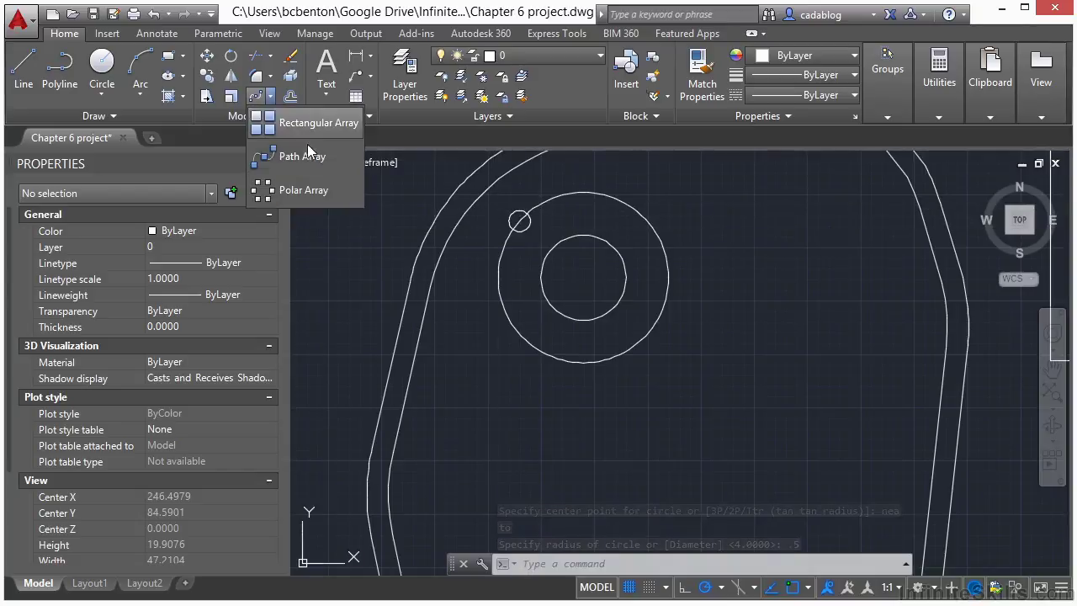
left_click(320, 193)
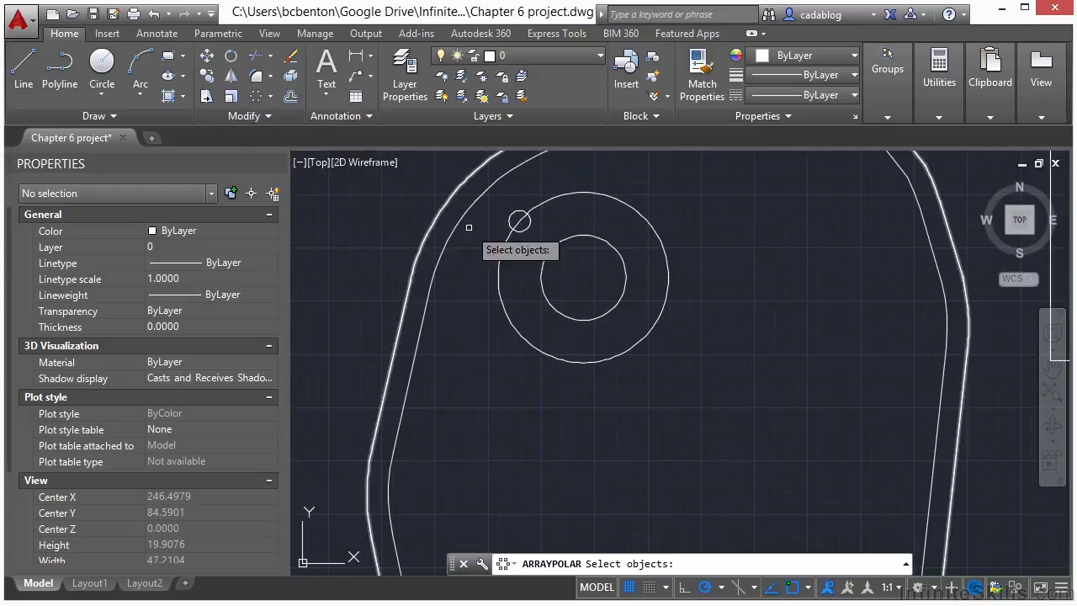
left_click(525, 223)
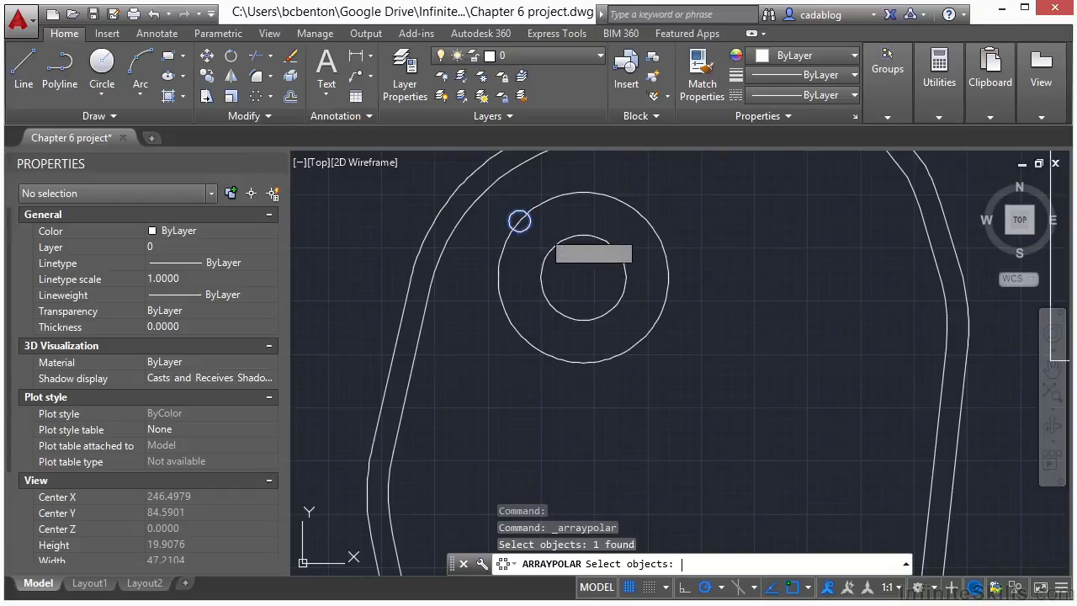
key("Return")
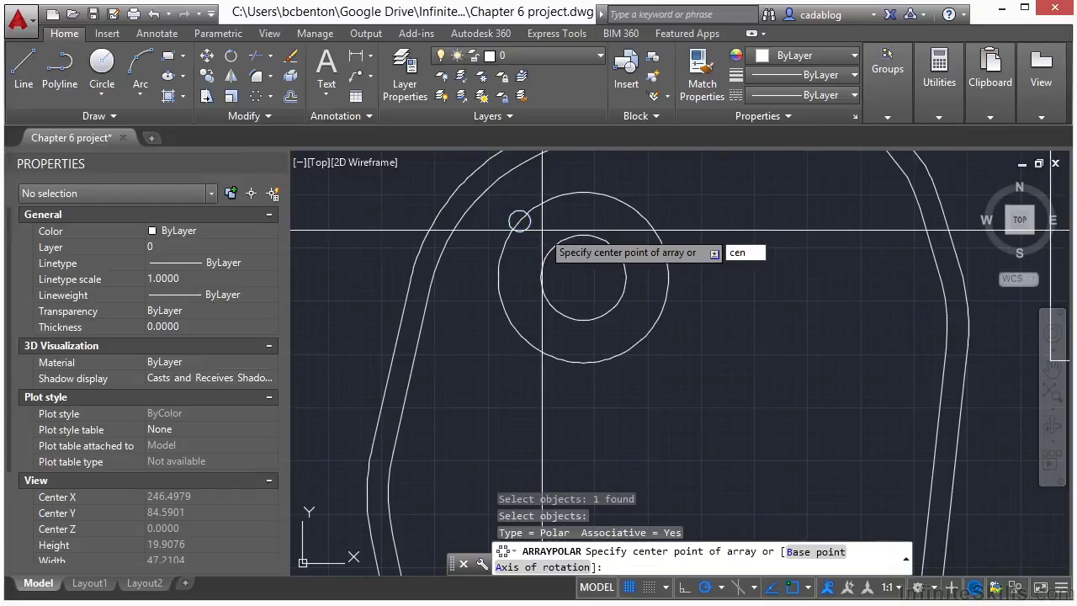
key("Return")
left_click(583, 232)
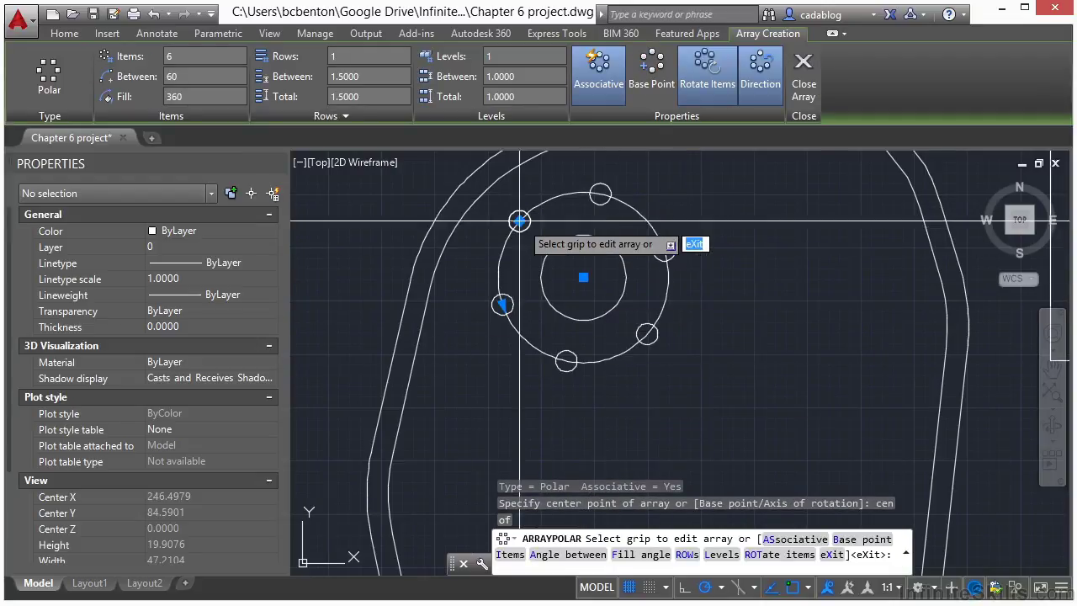
left_click(207, 56)
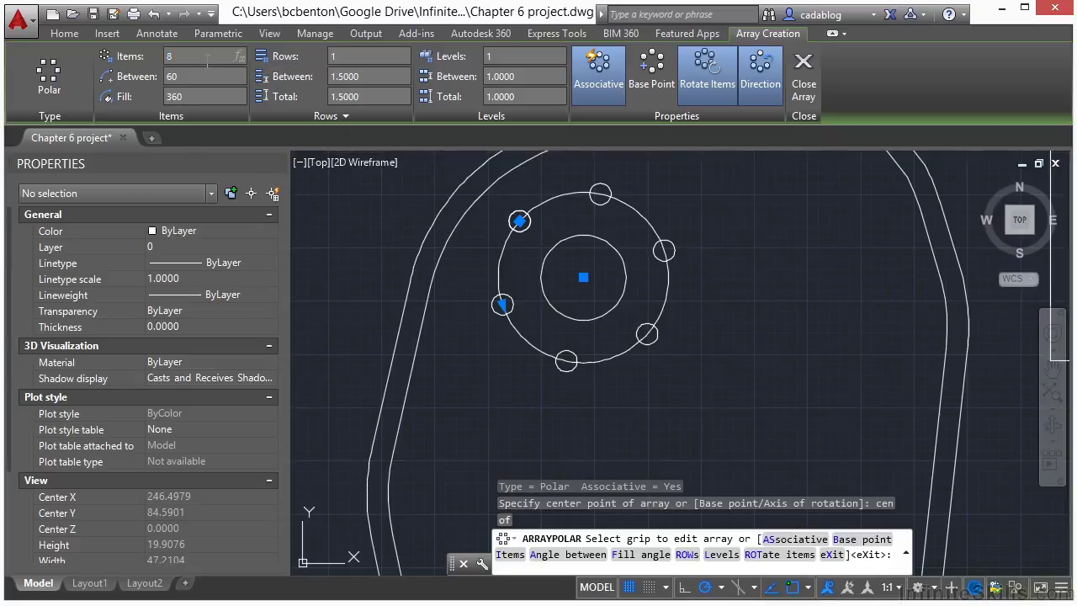
key("Return")
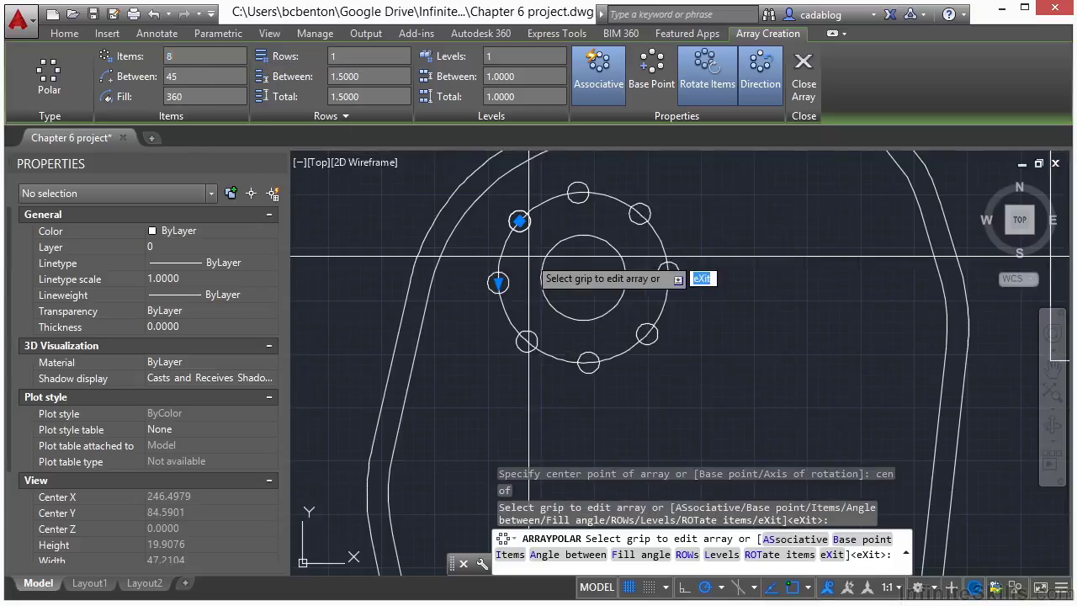
key("Return")
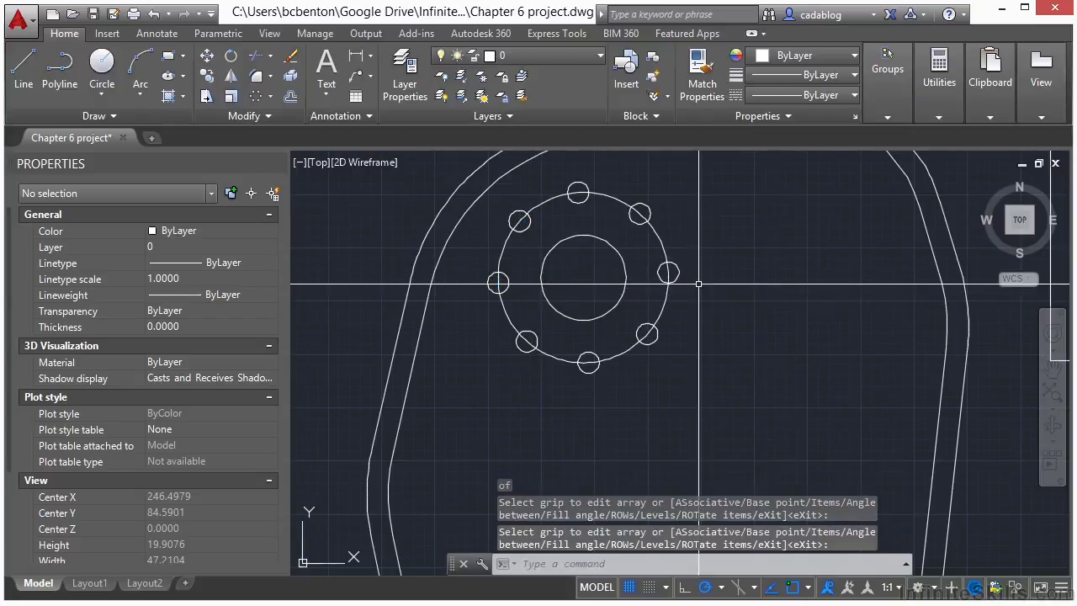
Erase the radius 4 circle that passes through the centres of the polar-arrayed small circles.
key("Return")
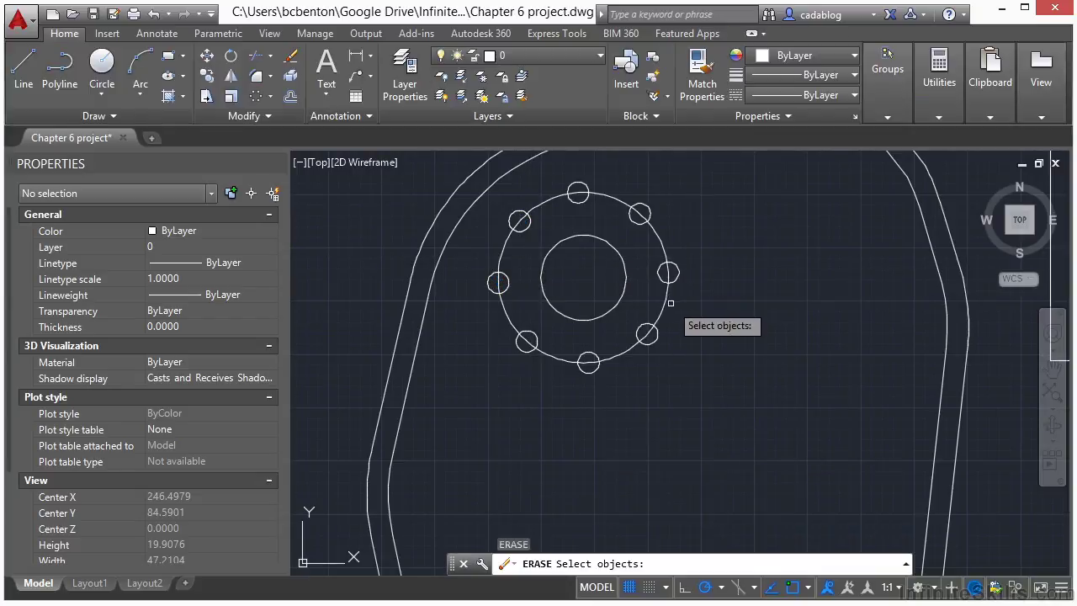
left_click(664, 300)
scroll(505, 286, "down", 2)
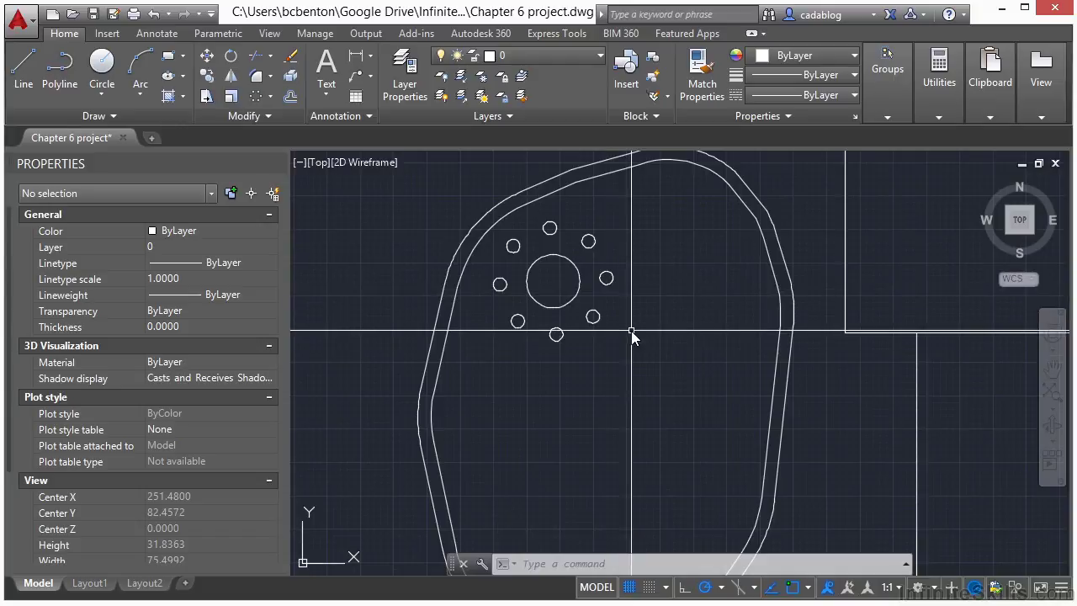
Copy the radius 2 circle and its polar array from the circle's centre to the upper-right part of the offset closed polyline.
key("Return")
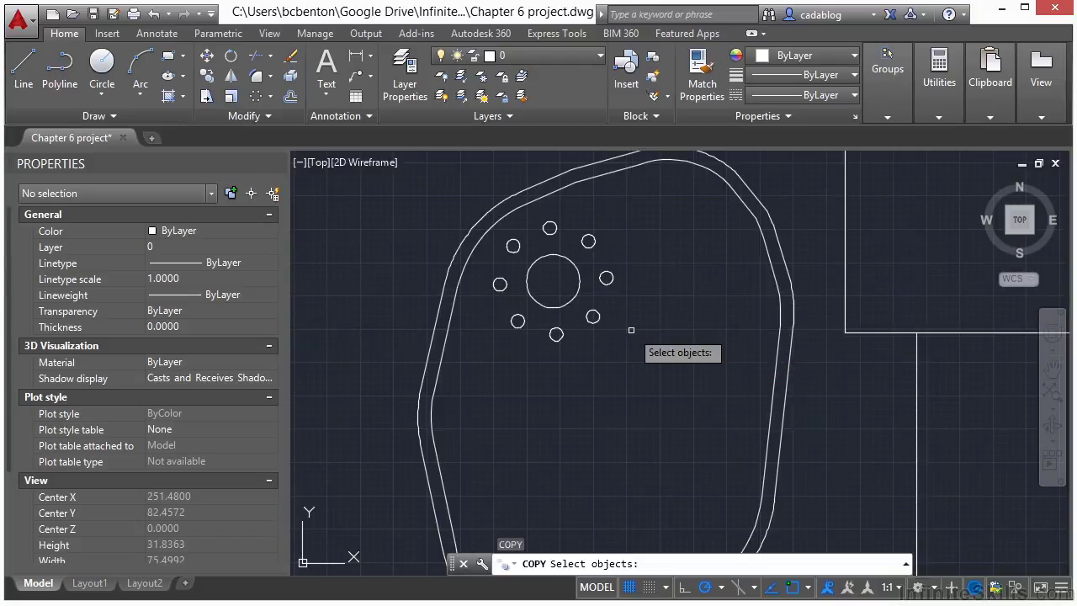
left_click(594, 317)
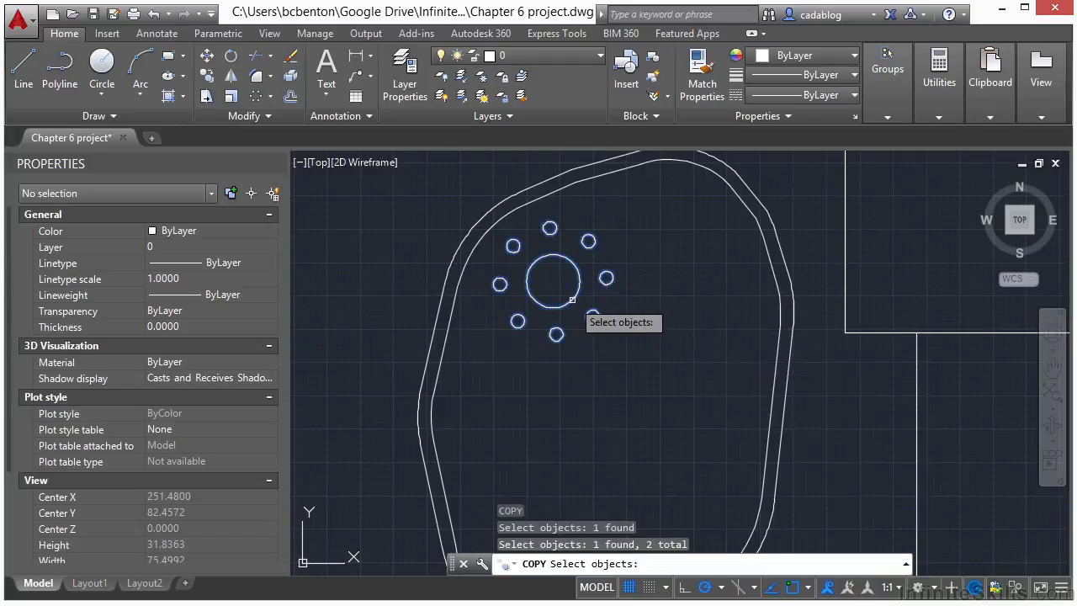
key("Return")
left_click(552, 281)
middle_click_drag(647, 278, 589, 278)
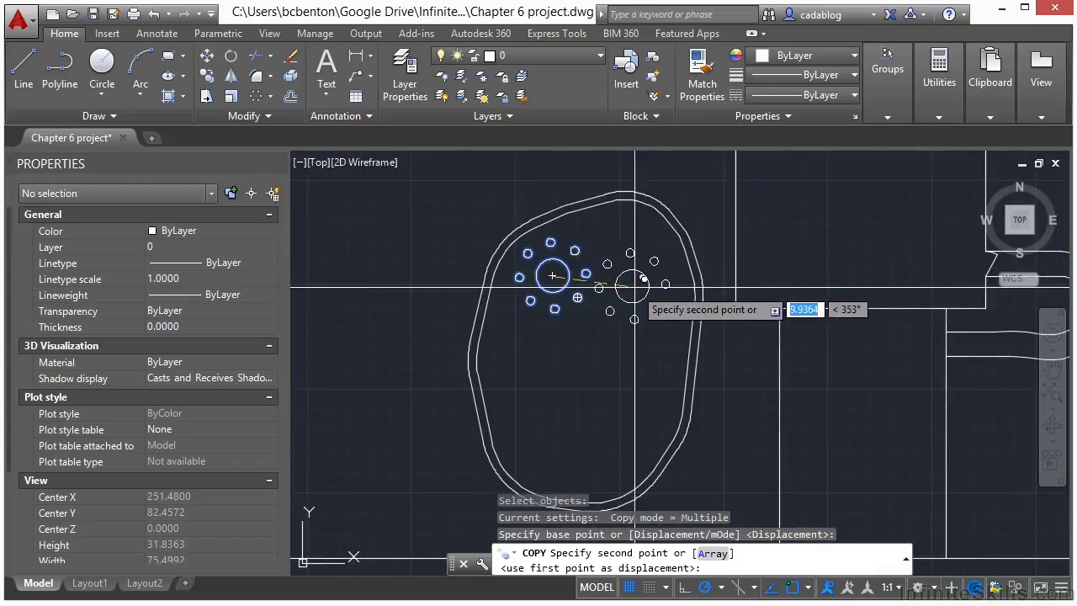
left_click(643, 267)
Place three more copies of the circle pattern in the middle-left, bottom and middle-right areas of the closed polyline, and finish copying.
scroll(551, 354, "down", 3)
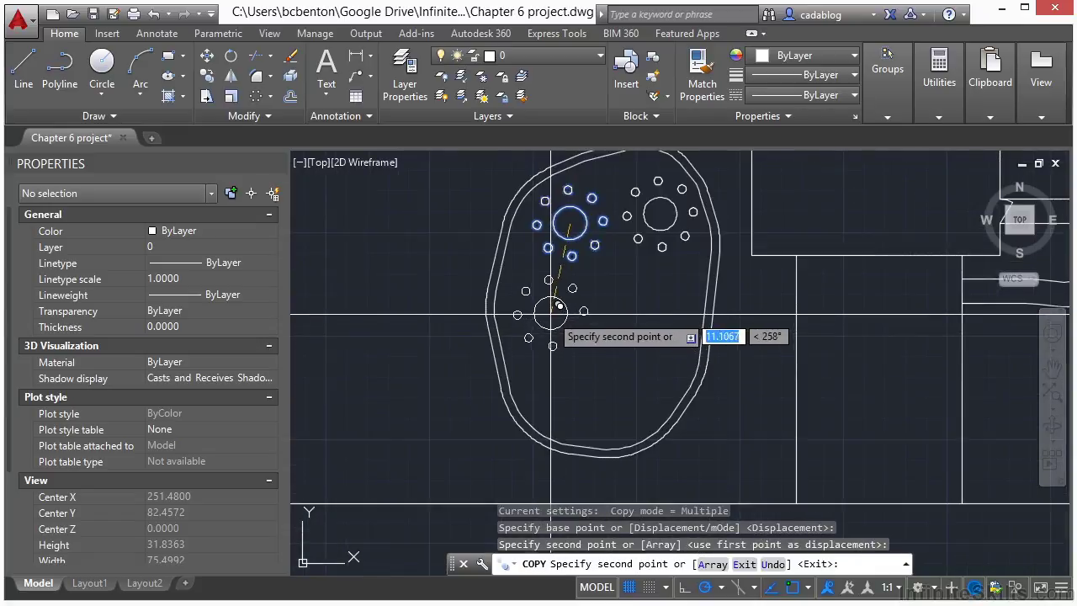
left_click(551, 313)
scroll(582, 408, "up", 2)
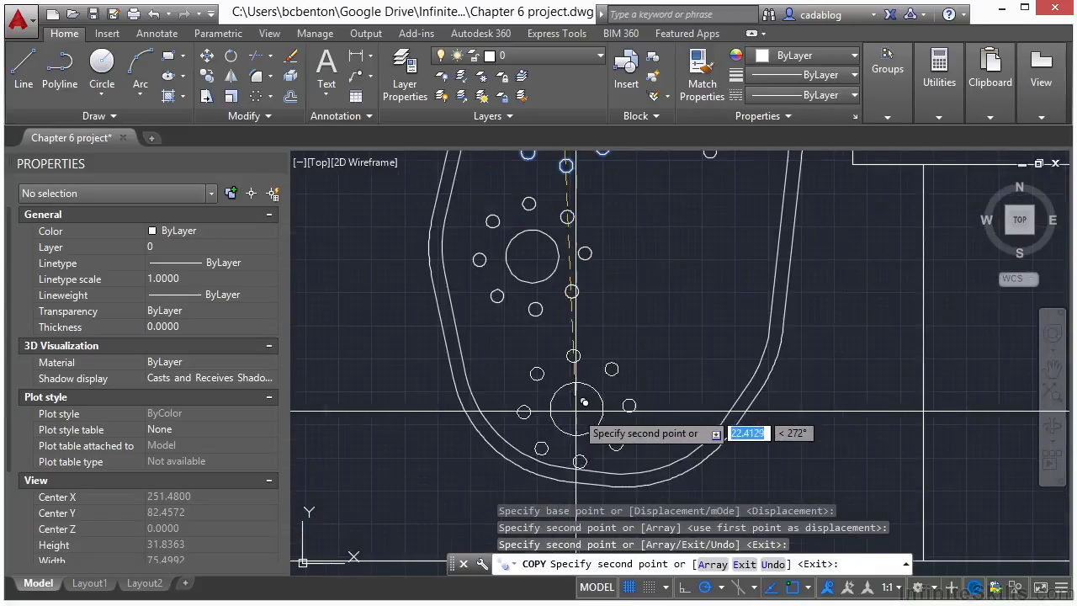
left_click(578, 389)
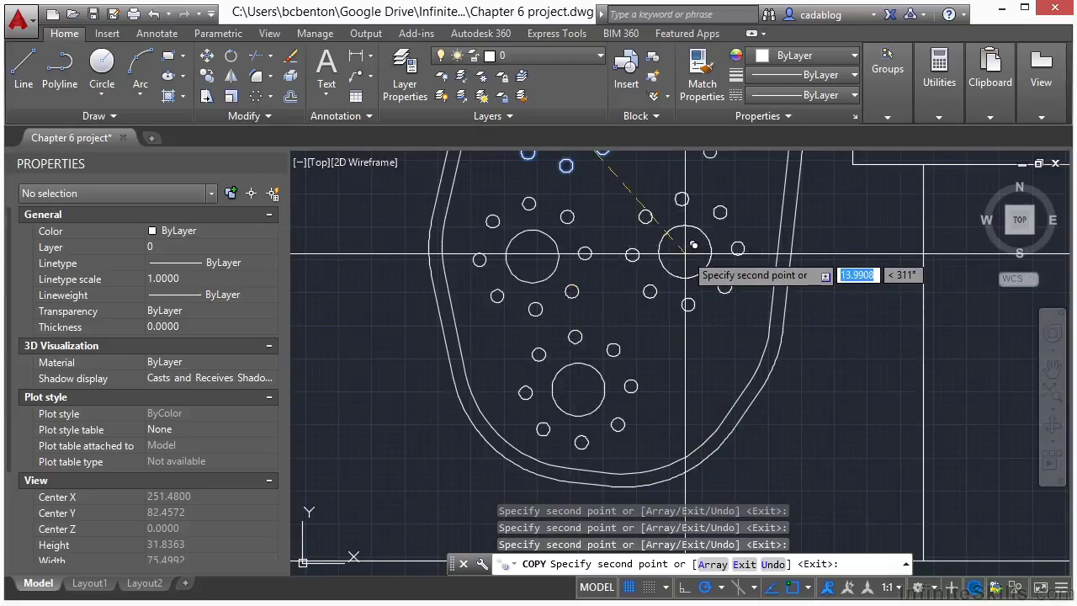
key("Return")
scroll(507, 286, "down", 4)
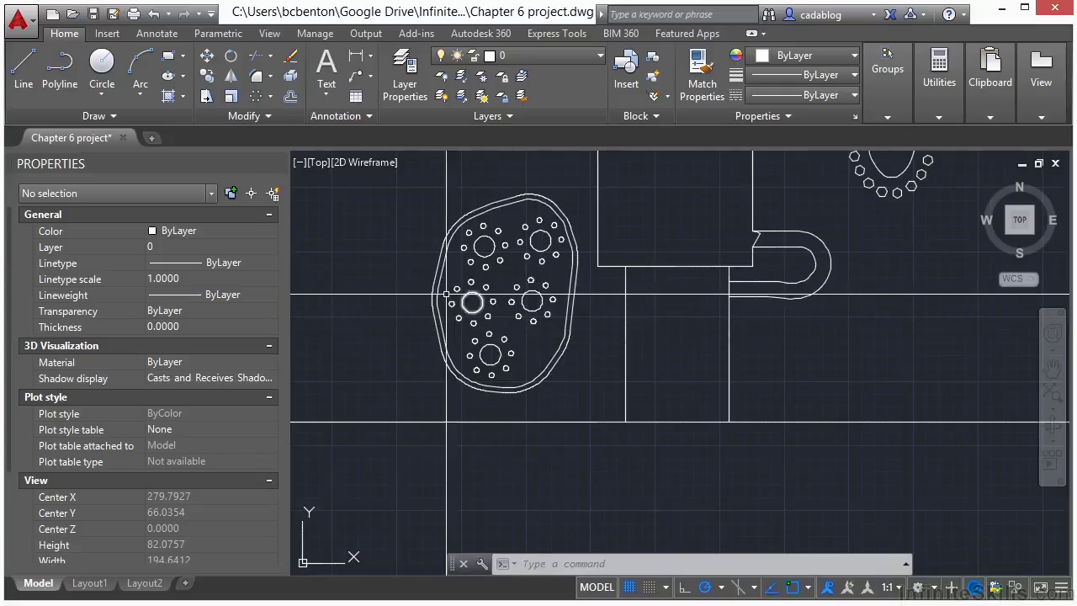
Trim the vertical line of the lower rectangle between the two lower ends of the U-shaped handle, using both handle curves as cutting edges.
scroll(447, 395, "down", 2)
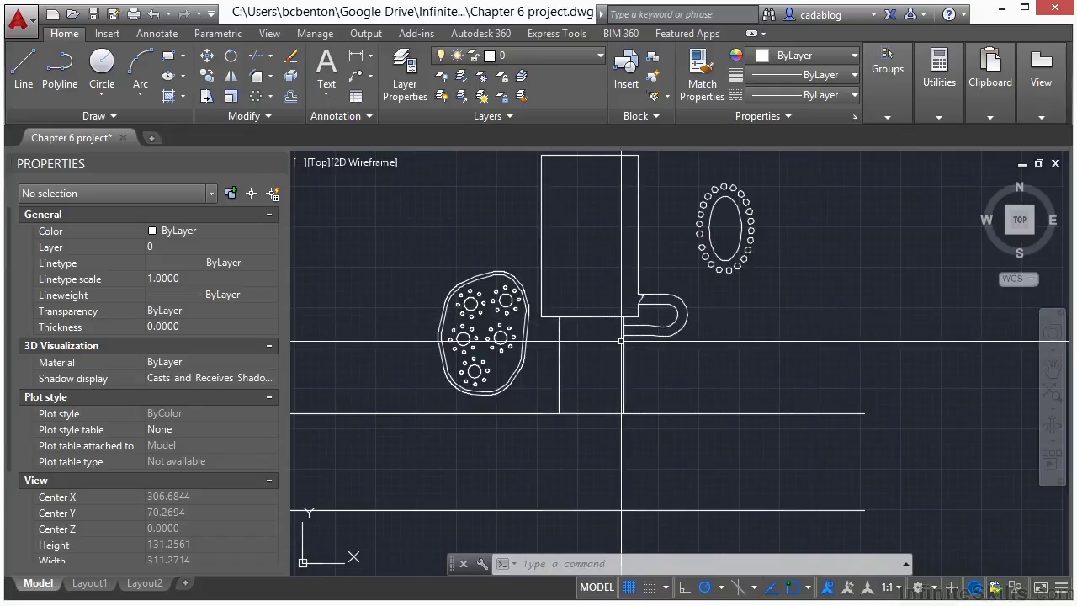
scroll(627, 307, "up", 4)
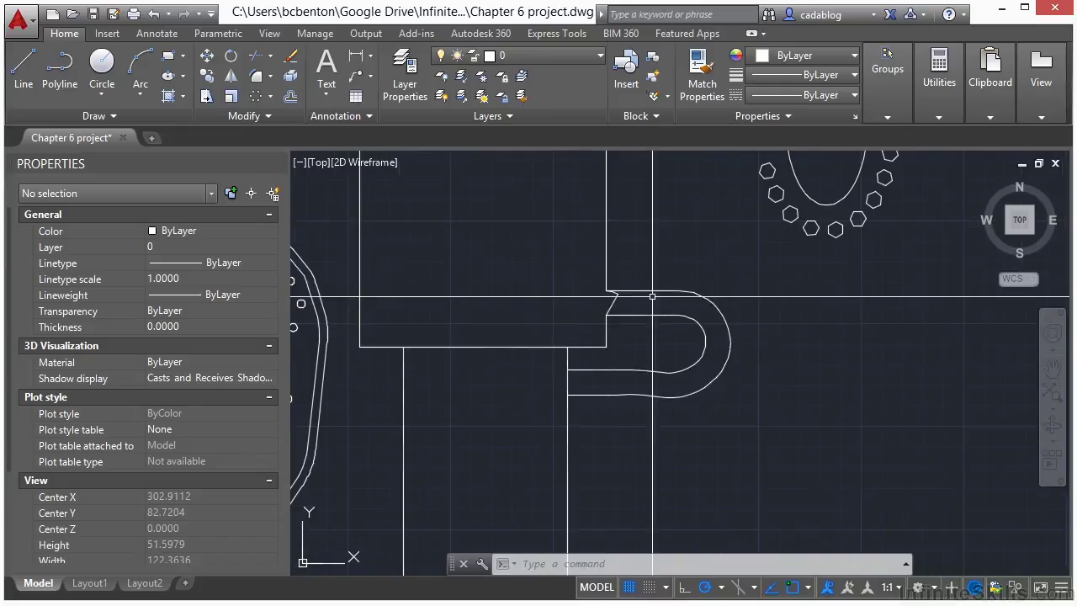
key("Return")
scroll(581, 387, "up", 4)
left_click(575, 345)
left_click(548, 466)
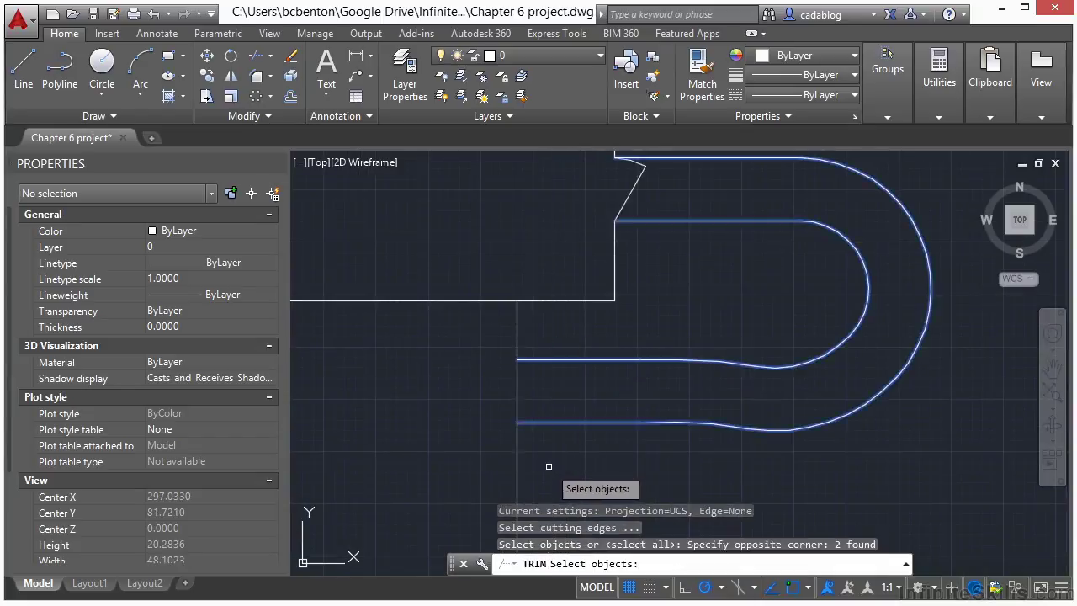
key("Return")
left_click(557, 378)
left_click(495, 398)
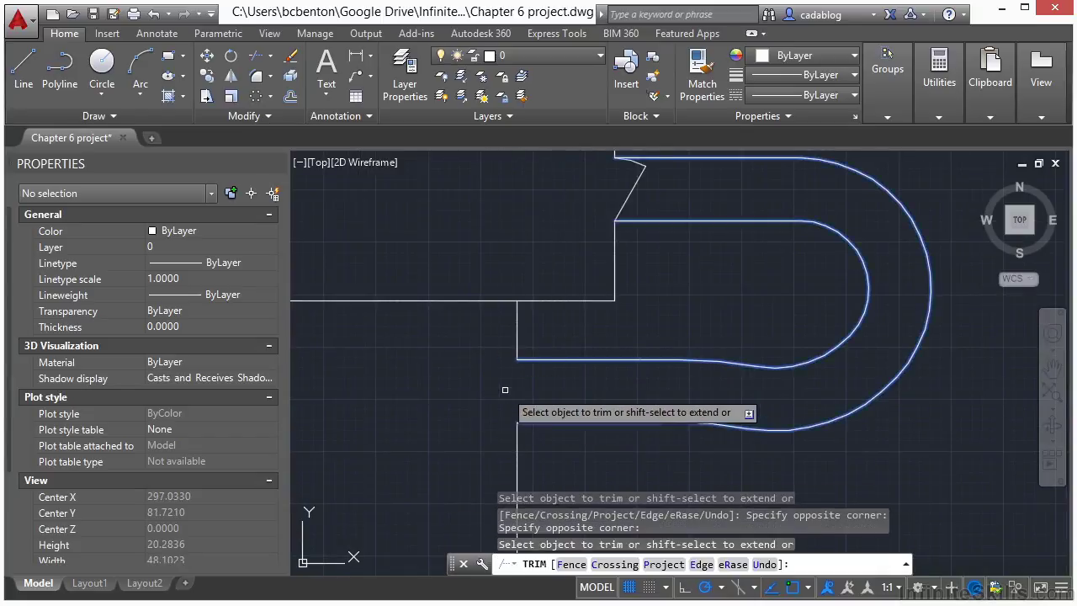
key("Return")
scroll(441, 392, "down", 6)
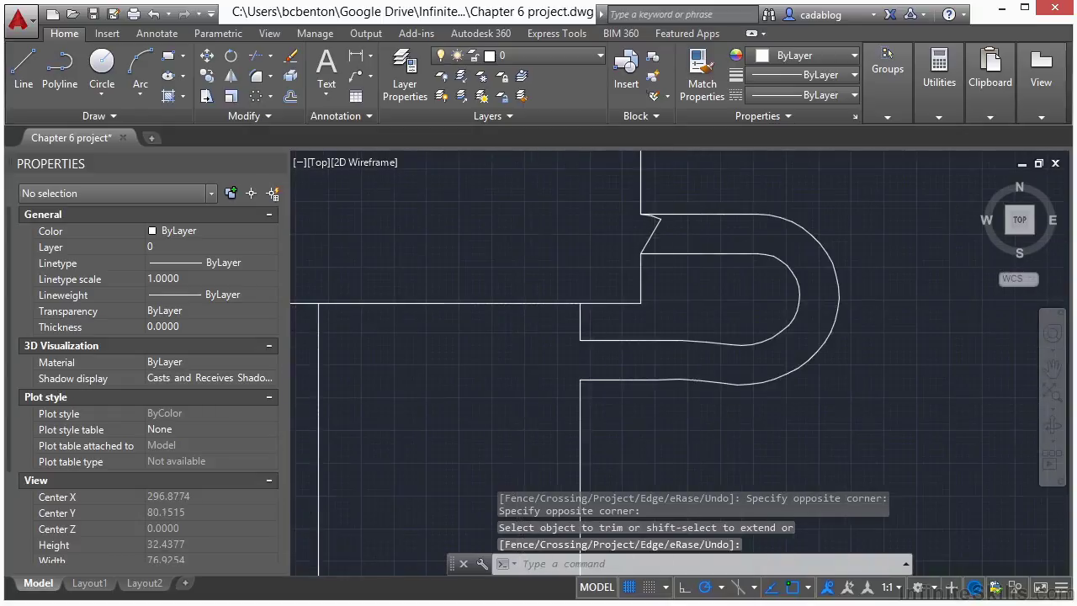
middle_click_drag(553, 302, 586, 354)
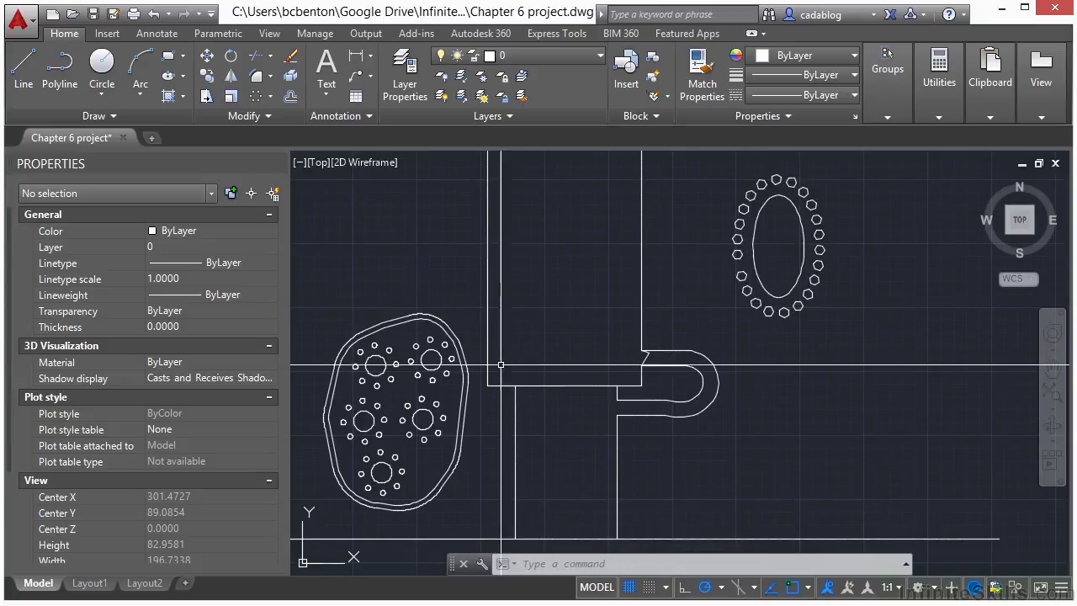
scroll(479, 373, "down", 2)
middle_click_drag(480, 373, 557, 326)
scroll(557, 326, "down", 2)
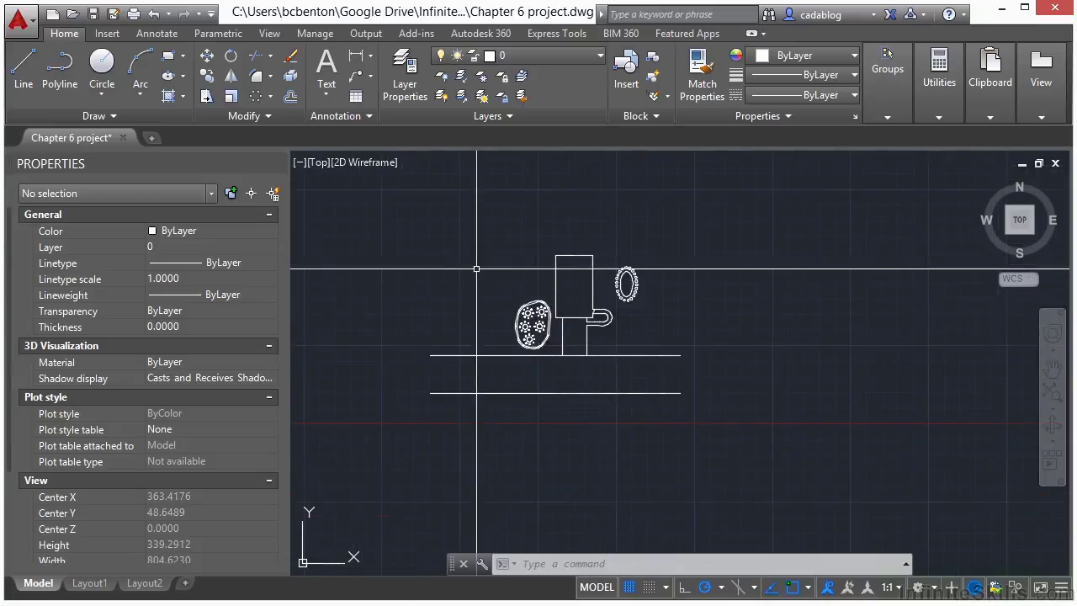
middle_click_drag(451, 237, 476, 267)
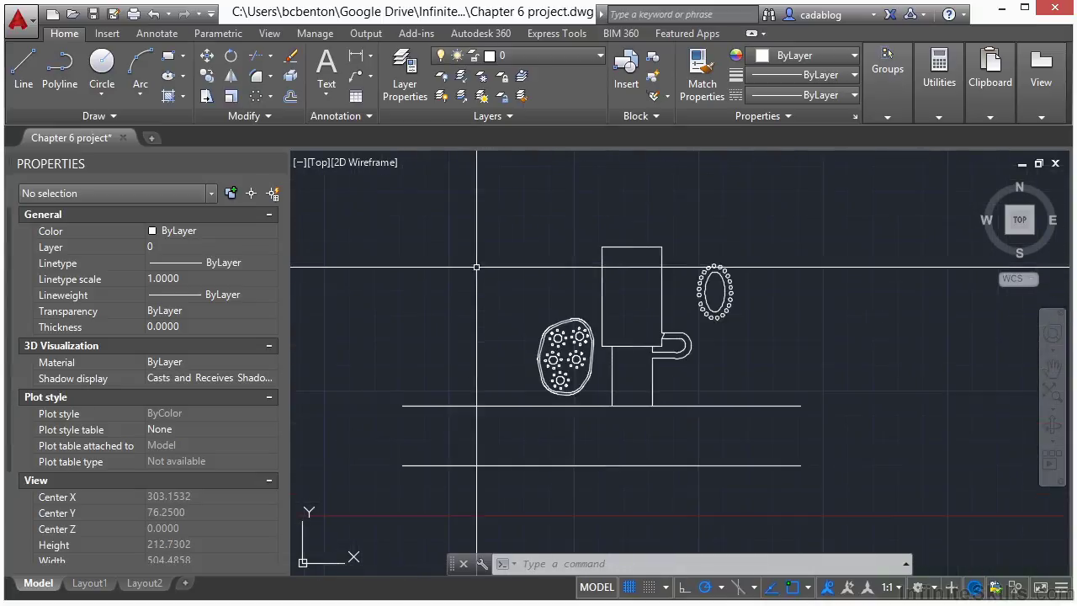